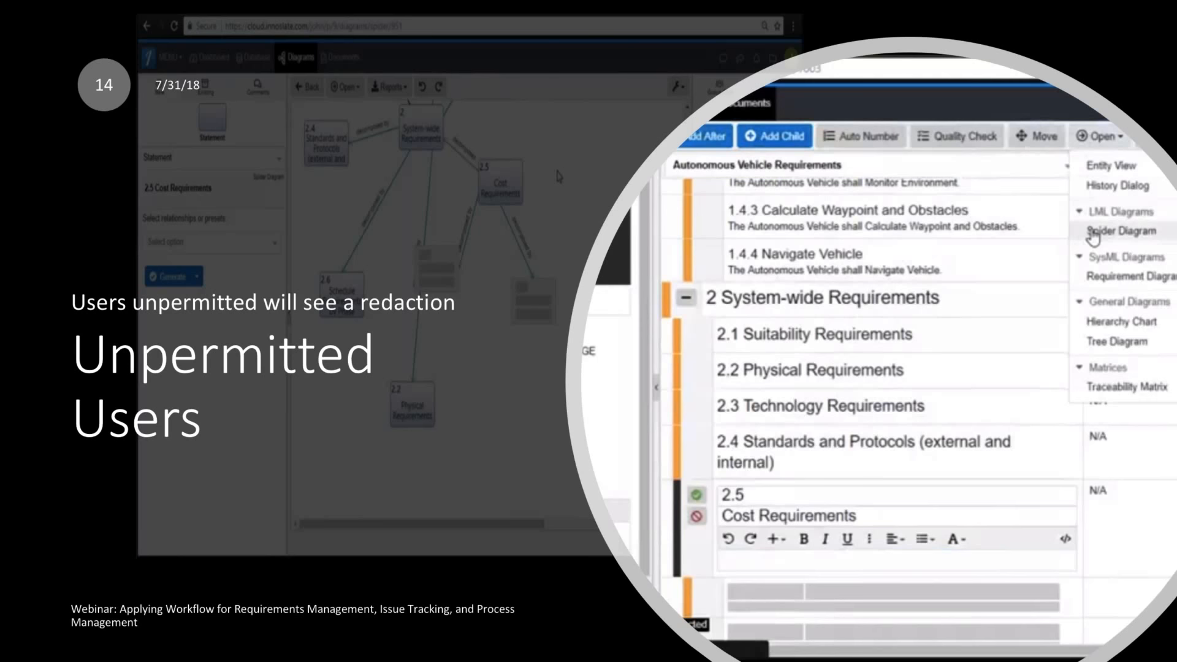
# - Leave the slide show, switch to the Innoslate project dashboard in Chrome, and enlarge the page
pyautogui.press('Right')
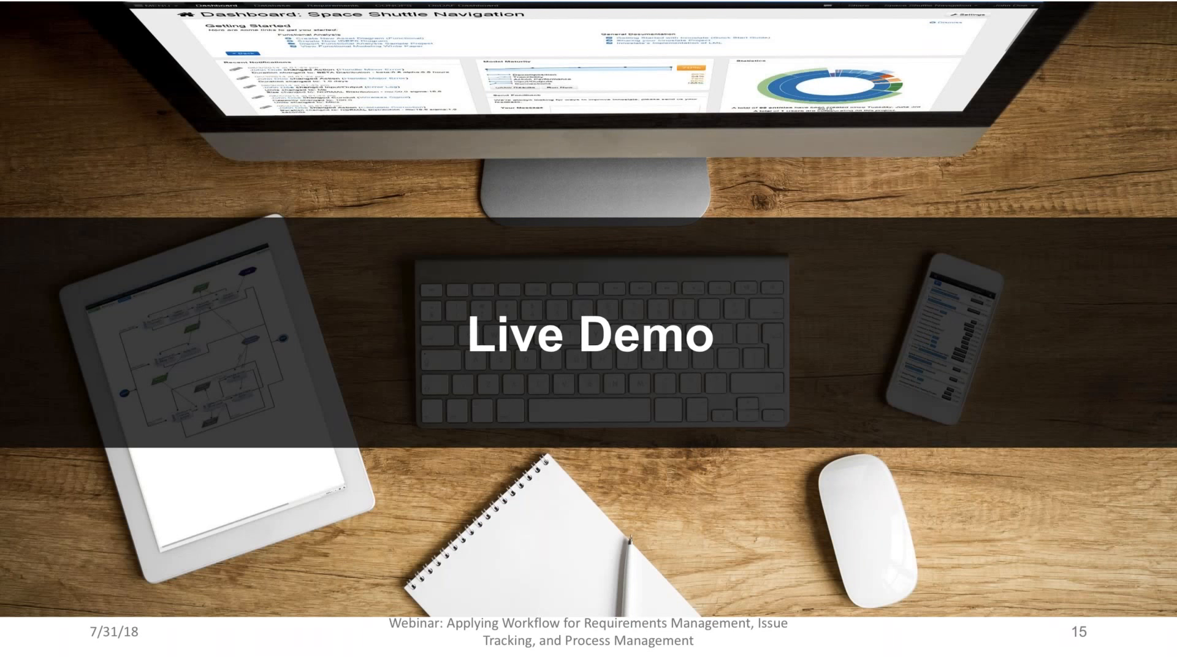
pyautogui.press('Escape')
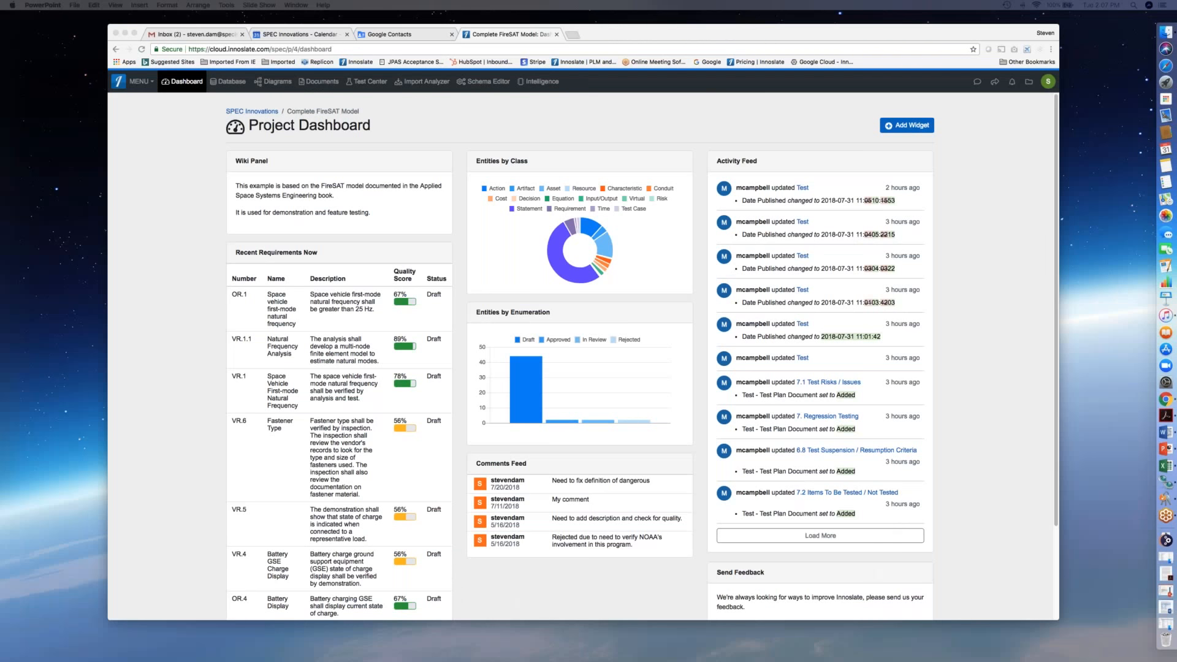
pyautogui.click(656, 119)
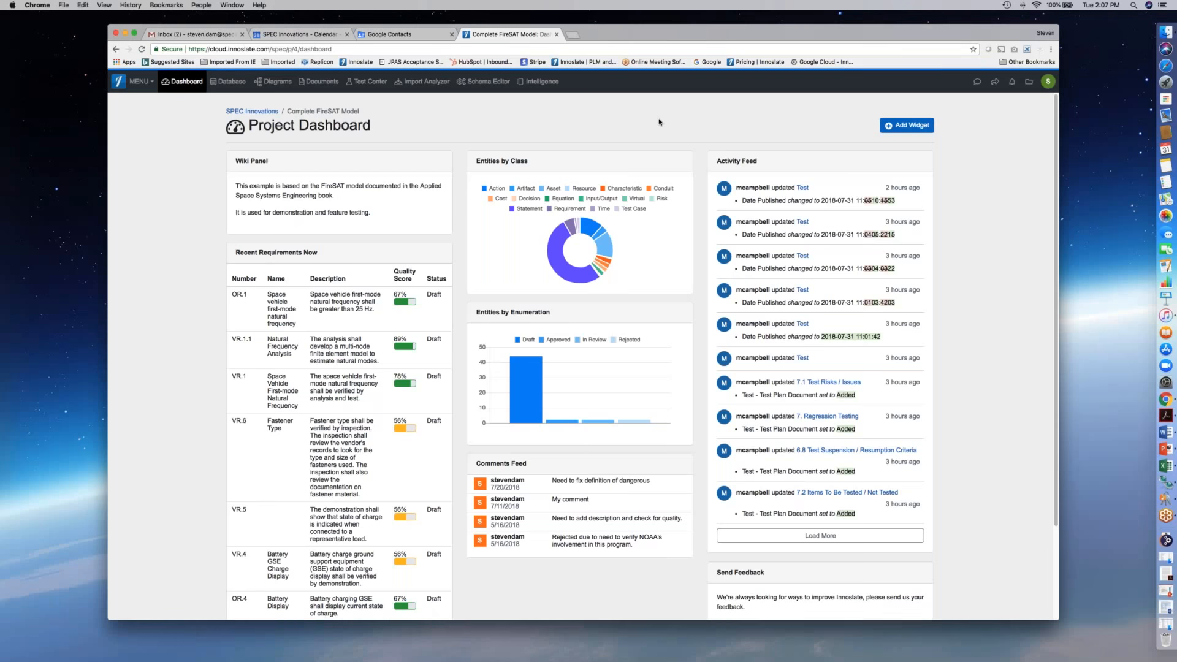
pyautogui.press('super+equal')
pyautogui.press('super+equal')
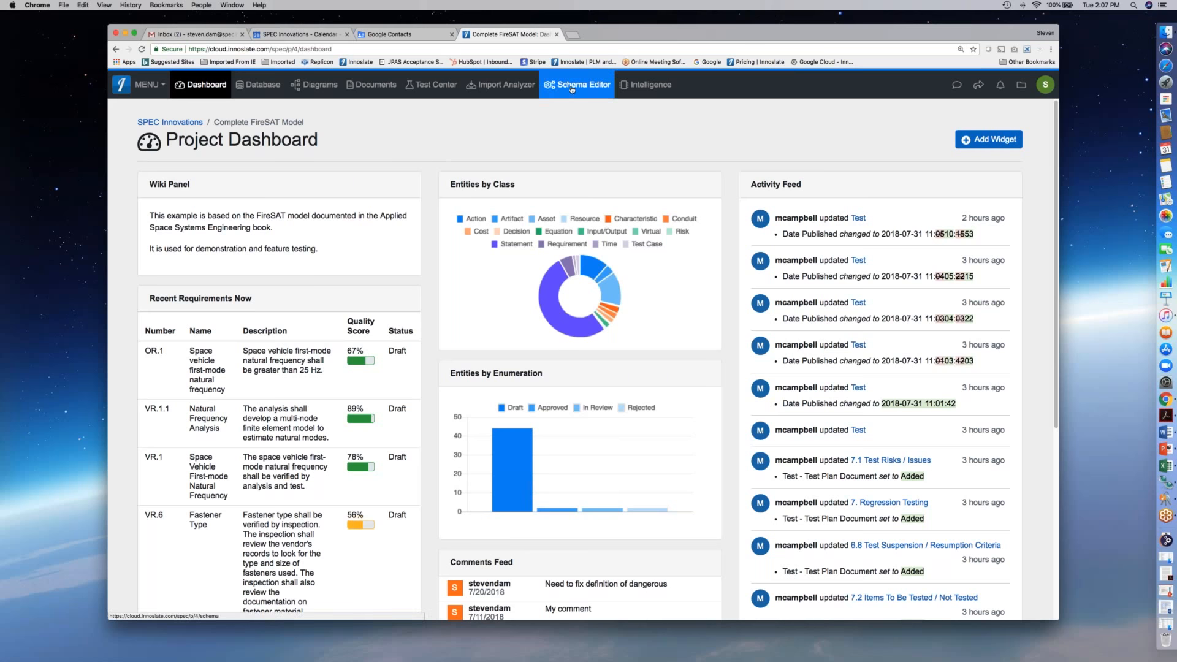
# - Open the workflow configuration of the Complete FireSAT Model in the Schema Editor
pyautogui.click(147, 84)
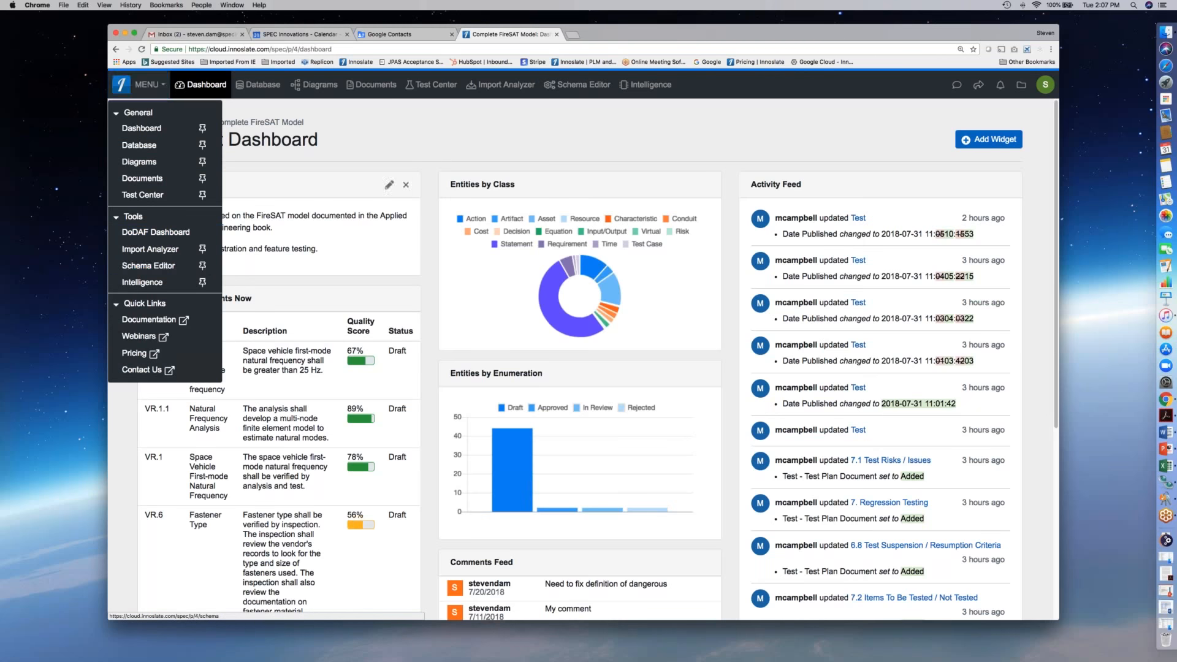
pyautogui.click(574, 87)
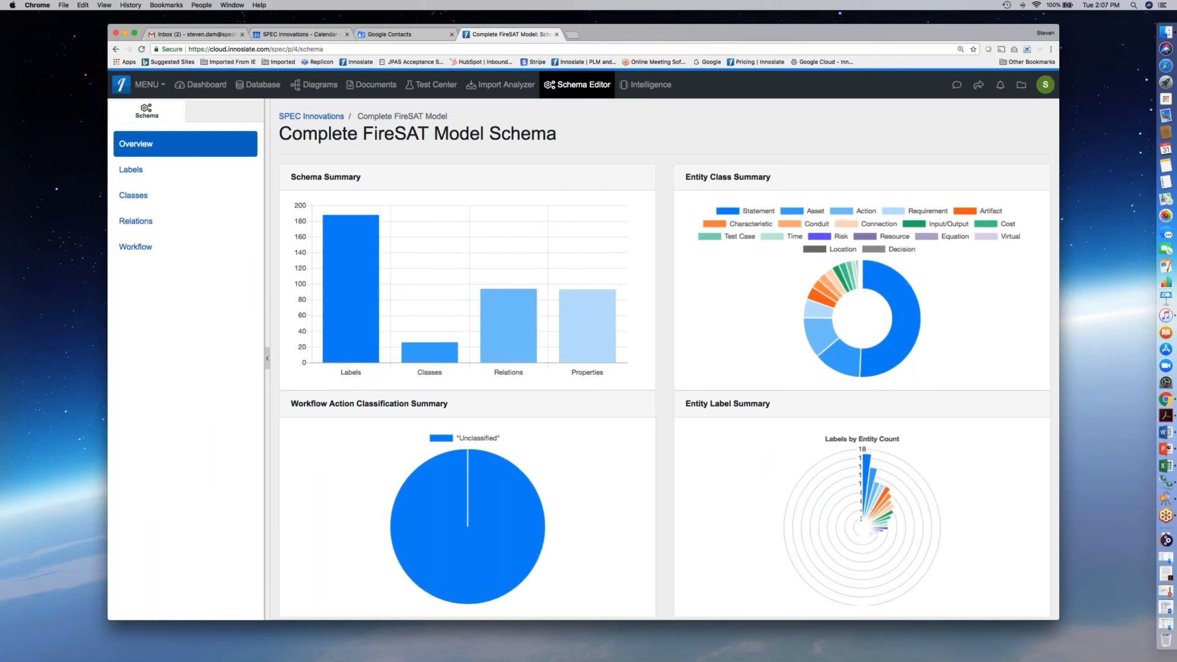
pyautogui.click(171, 250)
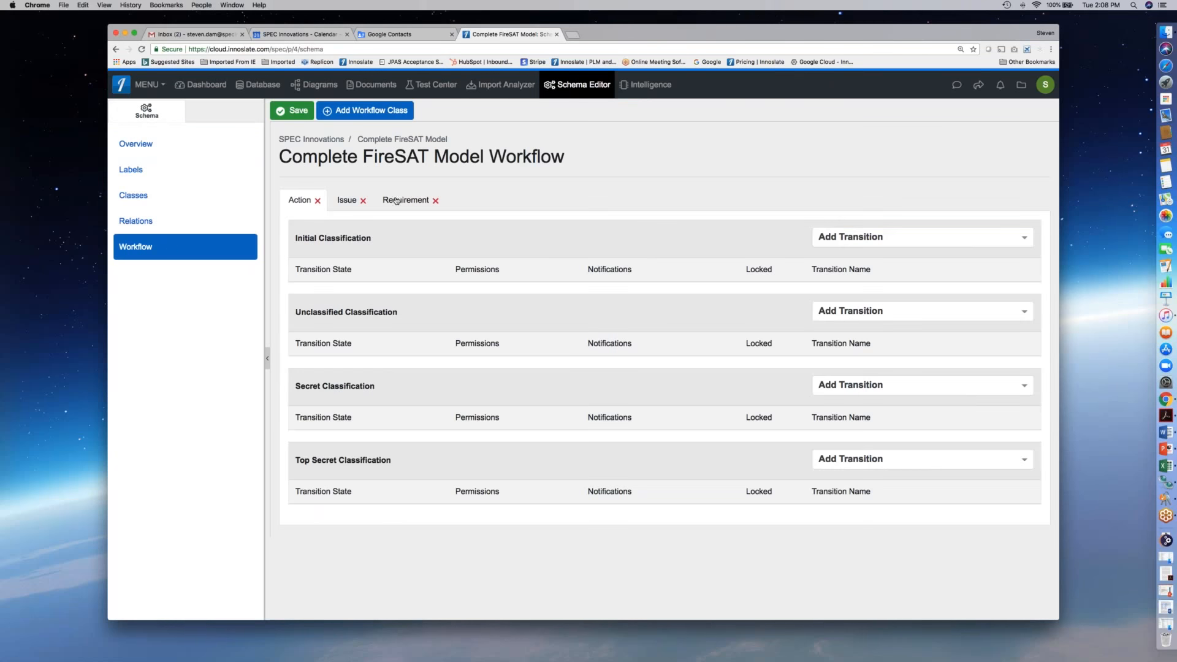
# - Examine the Issue workflow's transitions for every status, from Initial through Closed
pyautogui.click(356, 205)
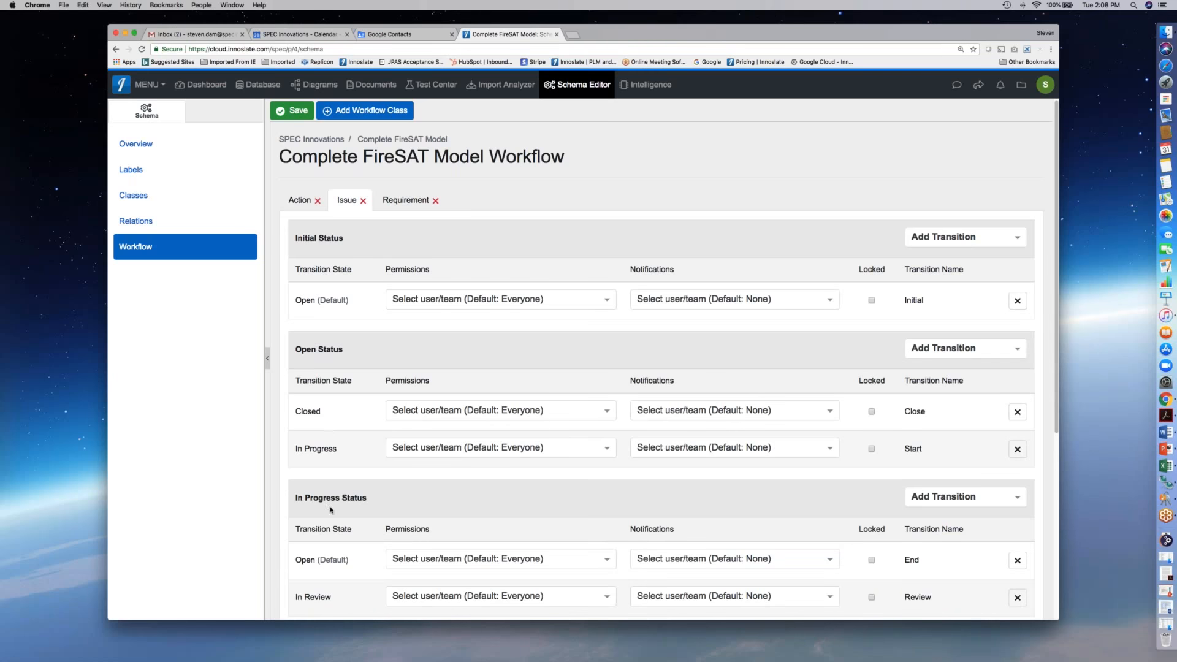
pyautogui.scroll(-1, 334, 511)
pyautogui.scroll(-3, 339, 511)
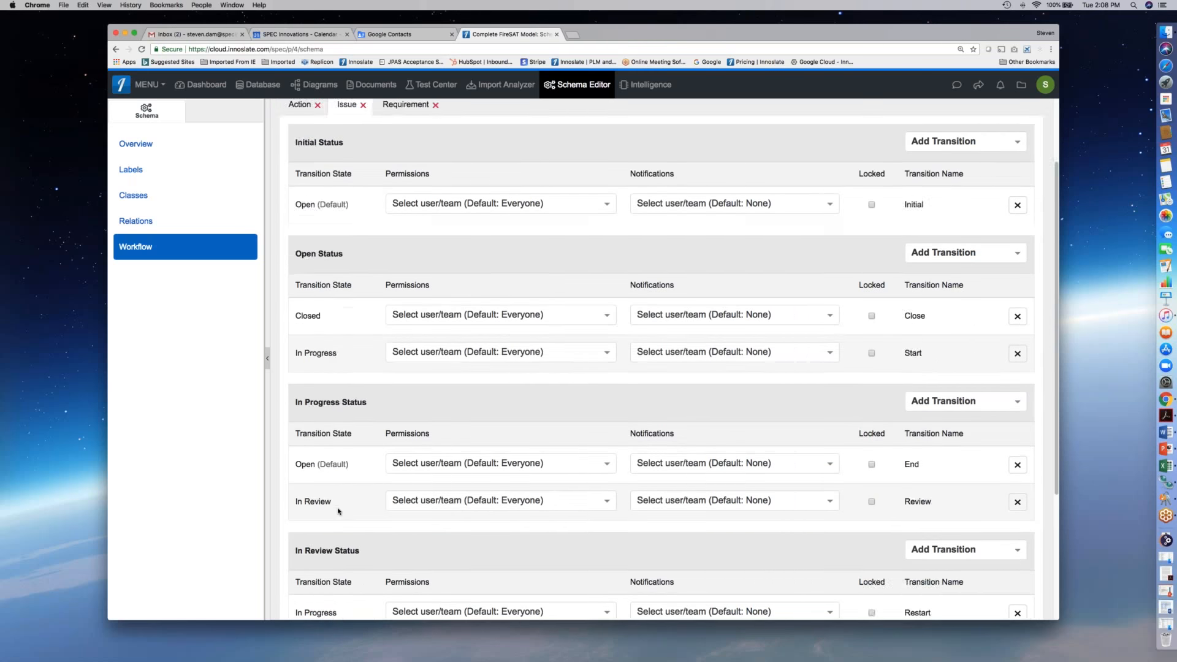
pyautogui.scroll(-5, 337, 510)
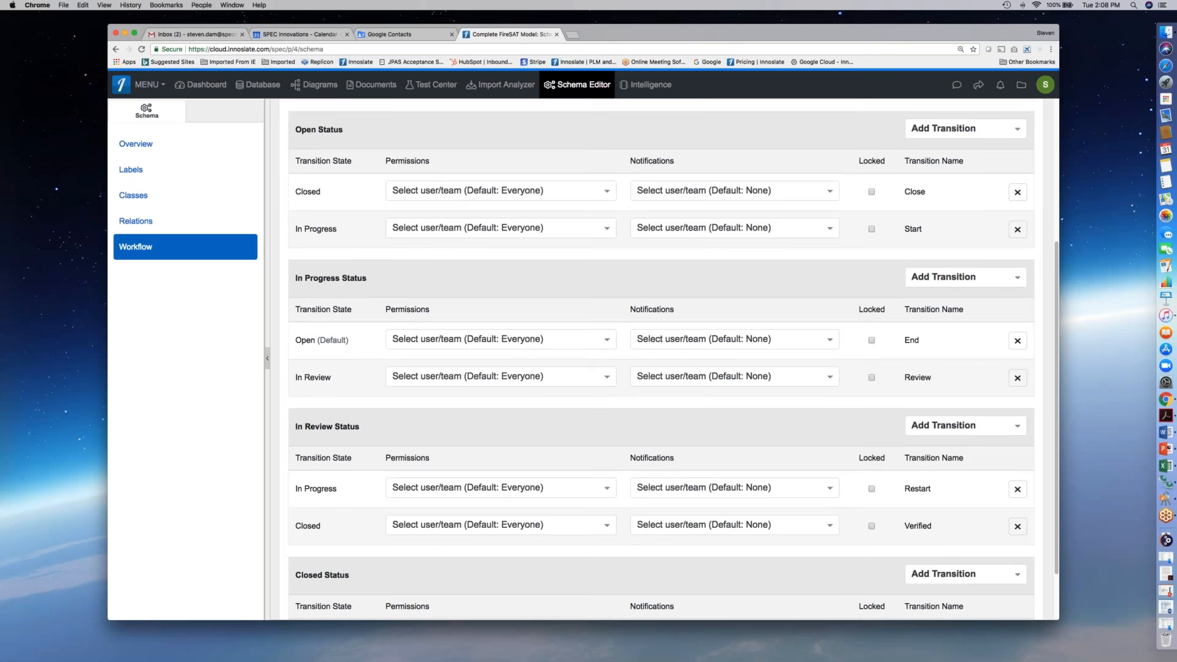
pyautogui.scroll(-3, 338, 511)
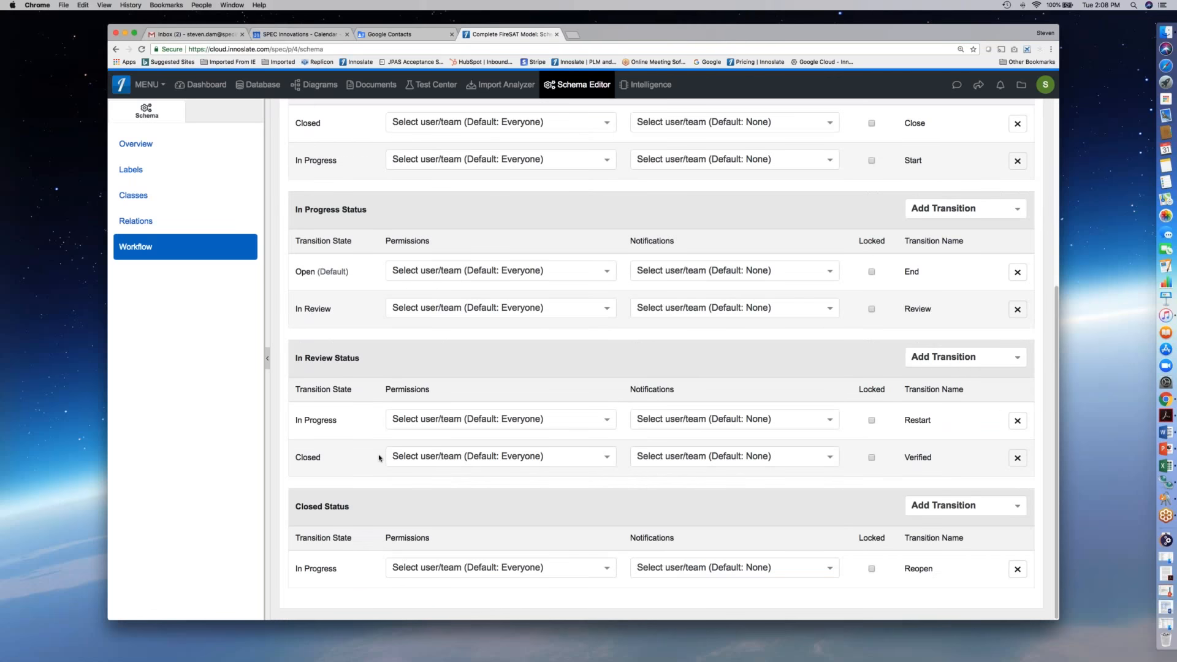
pyautogui.scroll(1, 379, 456)
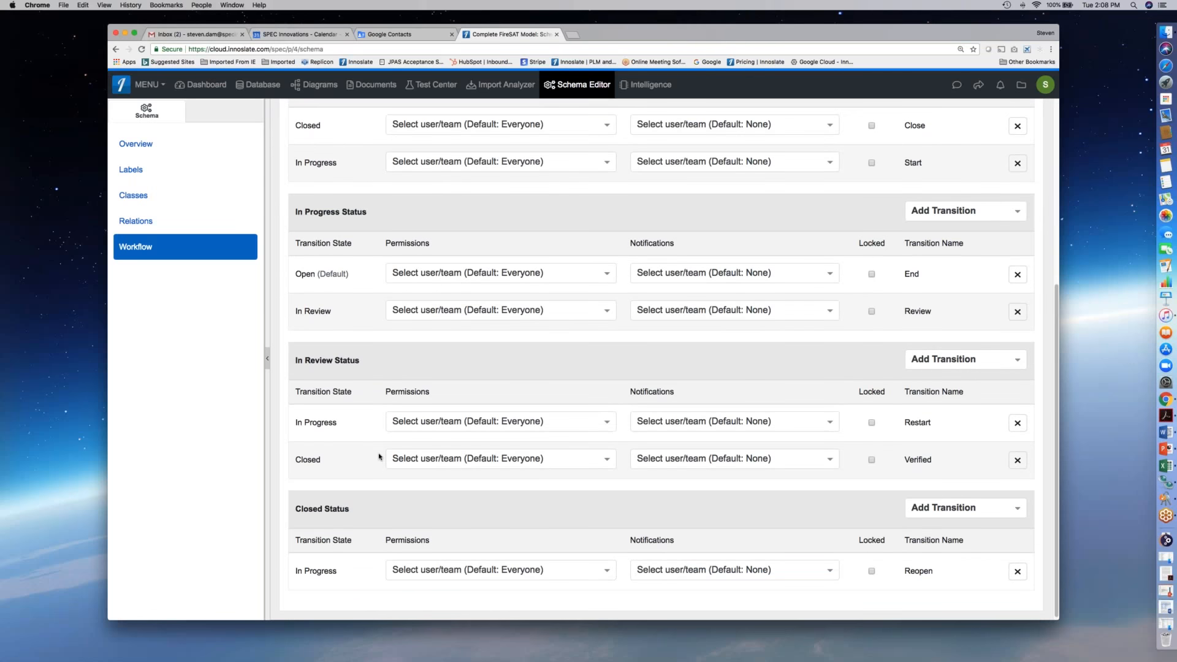
pyautogui.scroll(10, 379, 456)
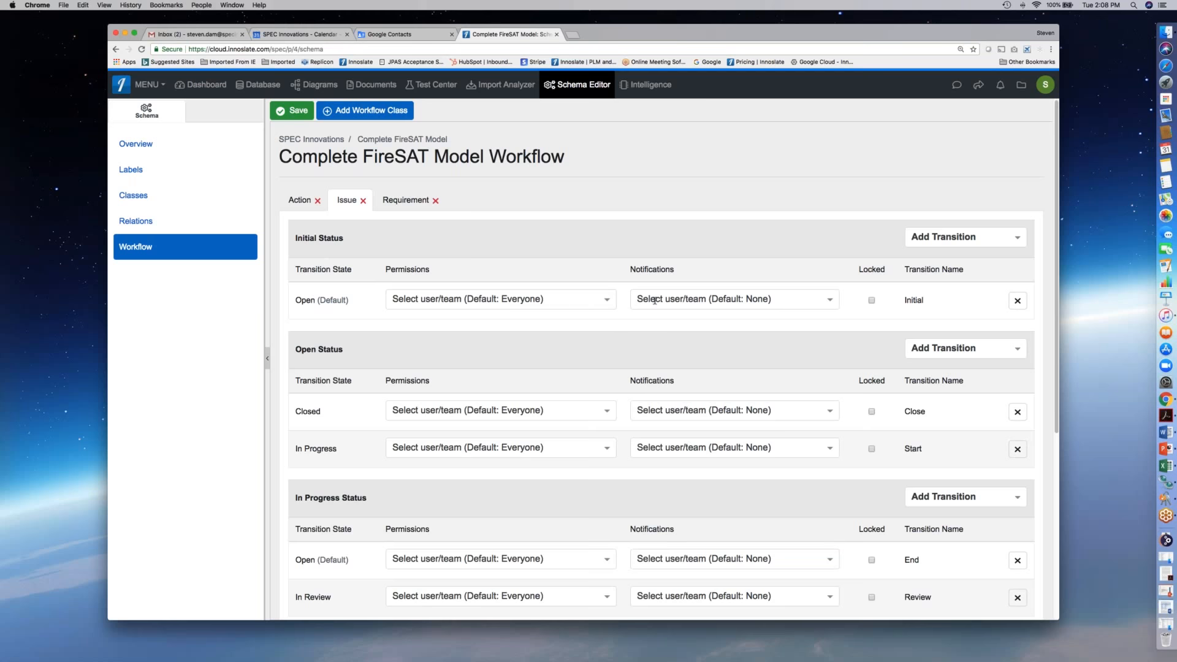
# - Check which users can be notified for the Issue workflow's initial Open transition, leaving the choice empty
pyautogui.click(830, 299)
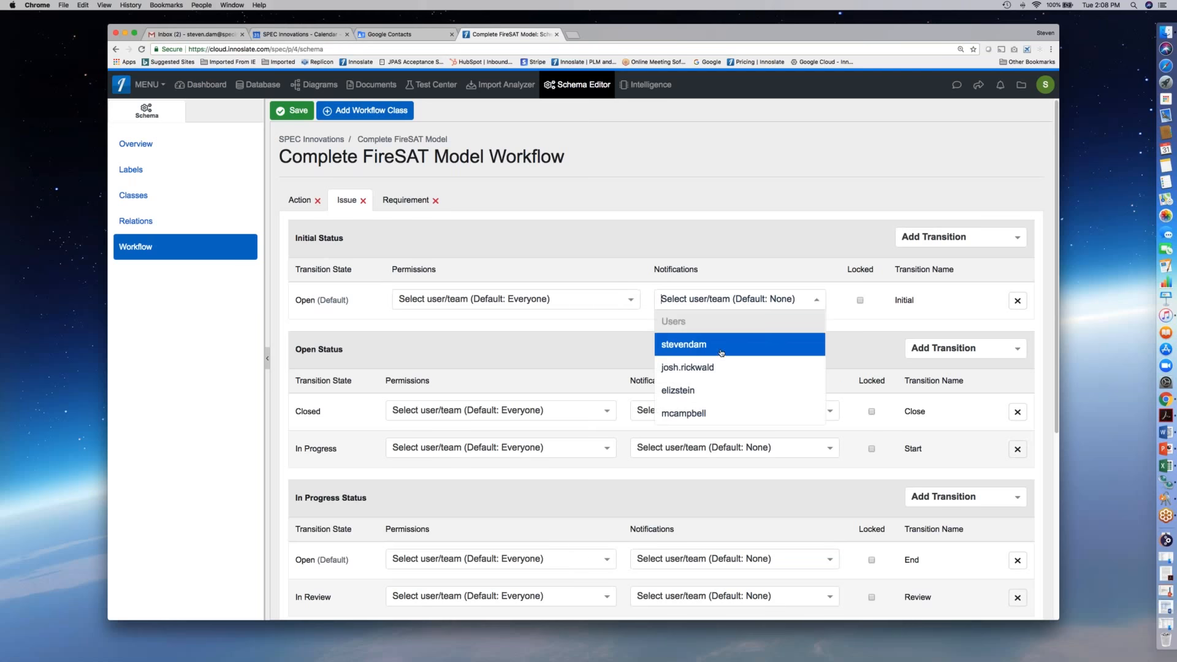
pyautogui.press('Escape')
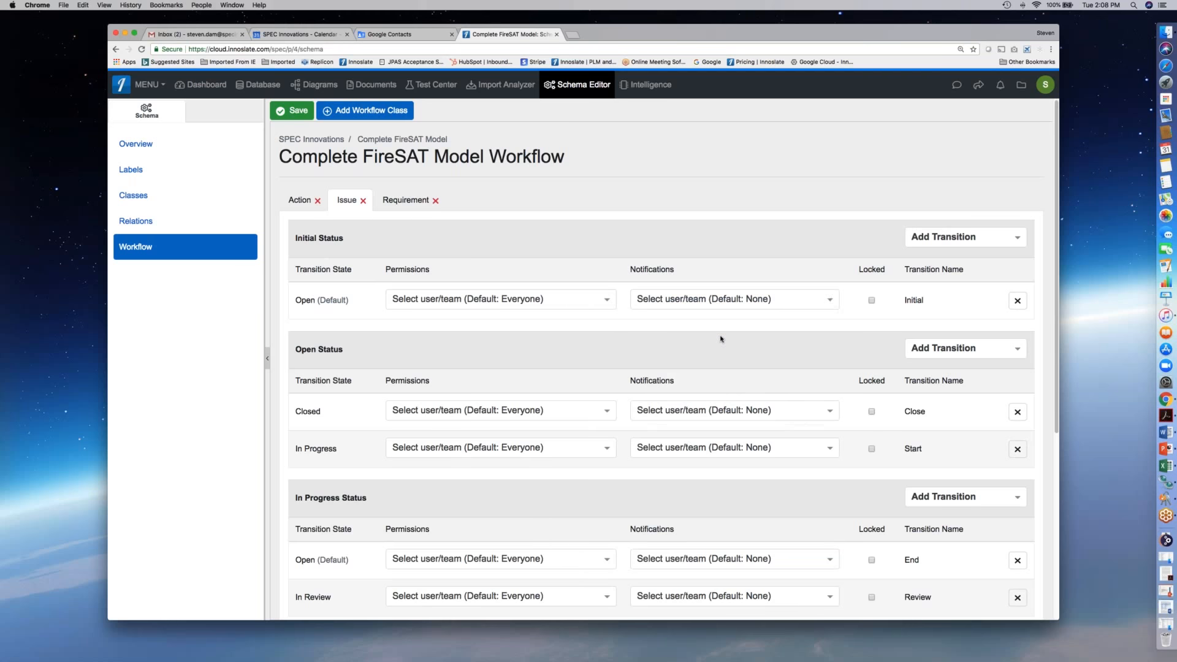
pyautogui.click(800, 299)
pyautogui.click(777, 270)
# - Compare the Issue workflow with the Requirement workflow's permissions and notifications, ending on the Action workflow
pyautogui.scroll(-1, 830, 358)
pyautogui.scroll(-3, 830, 358)
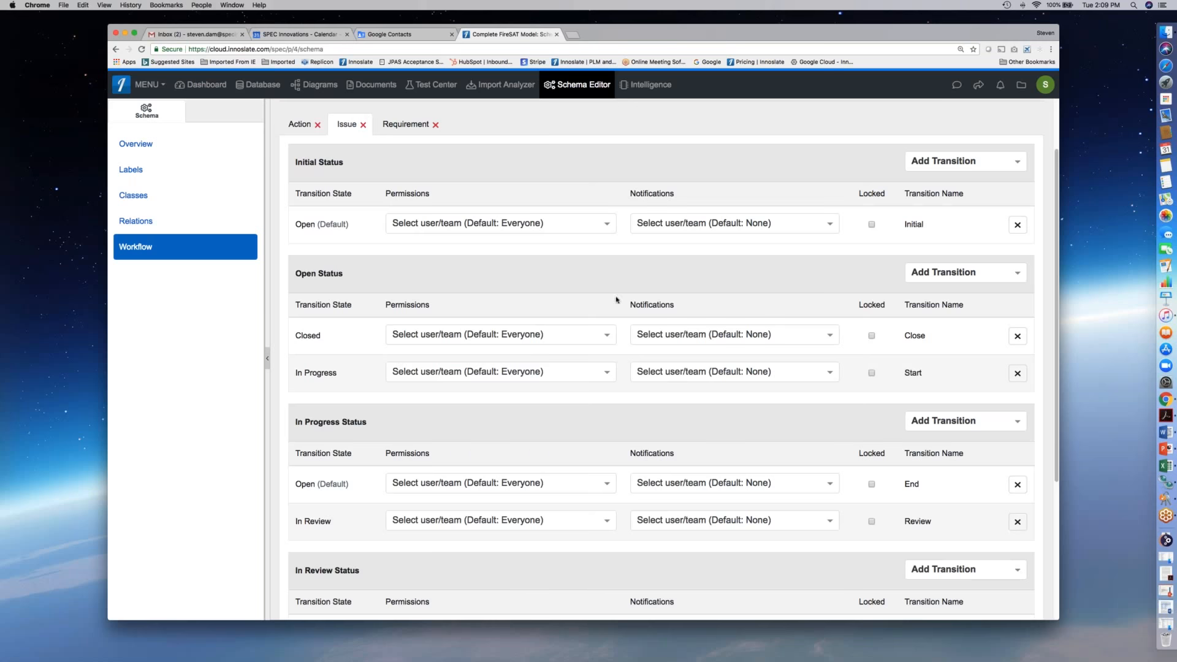
pyautogui.click(404, 125)
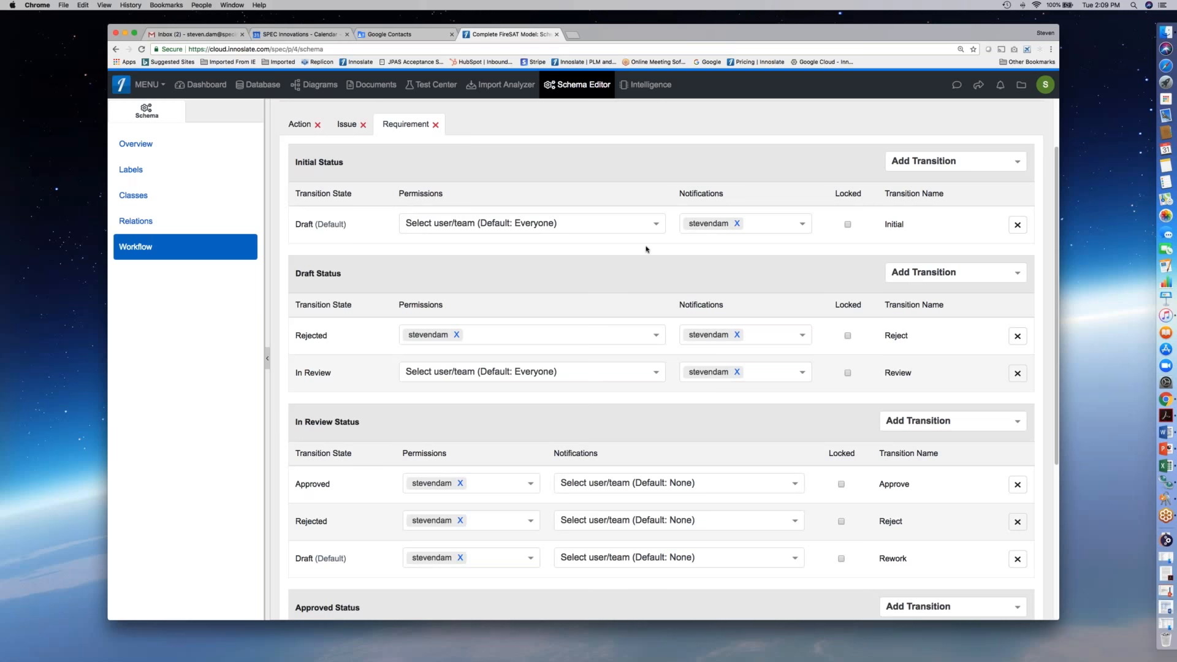
pyautogui.click(347, 125)
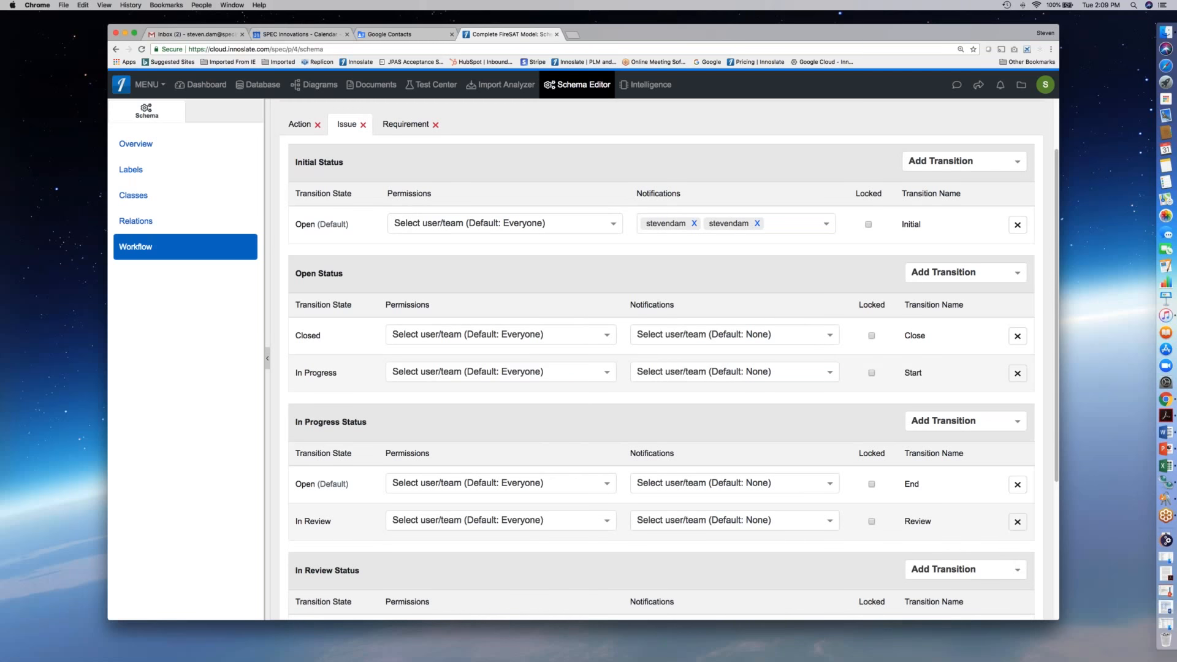
pyautogui.click(307, 126)
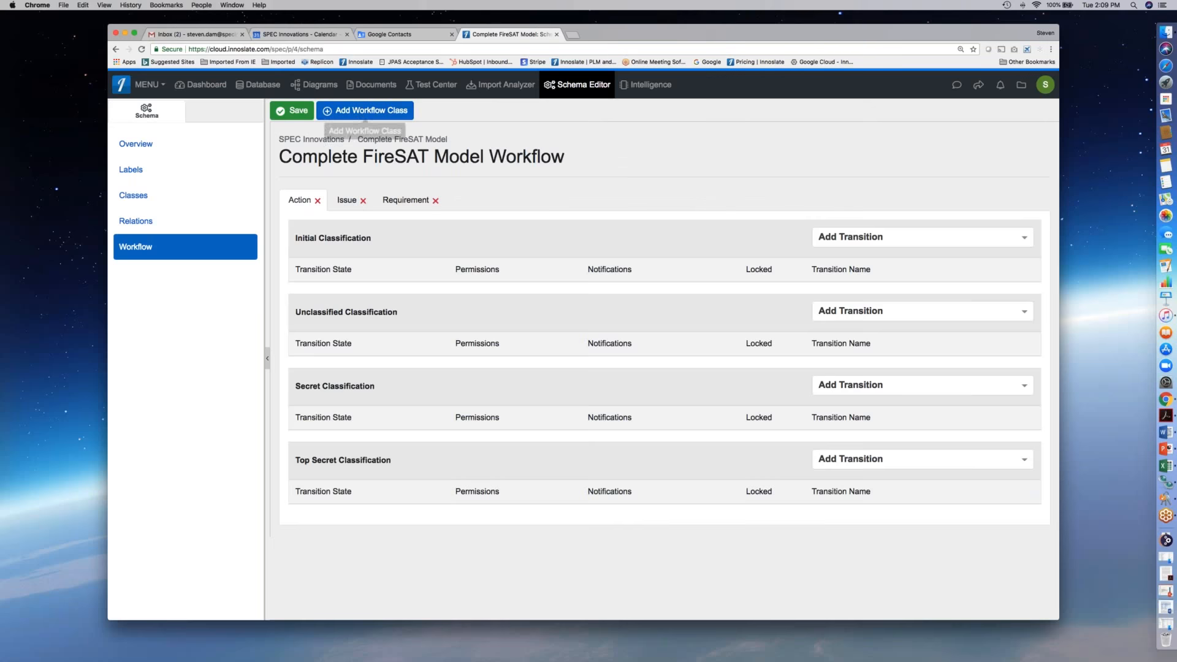
# - Add a workflow class for Risk based on its Status enumeration property
pyautogui.click(365, 110)
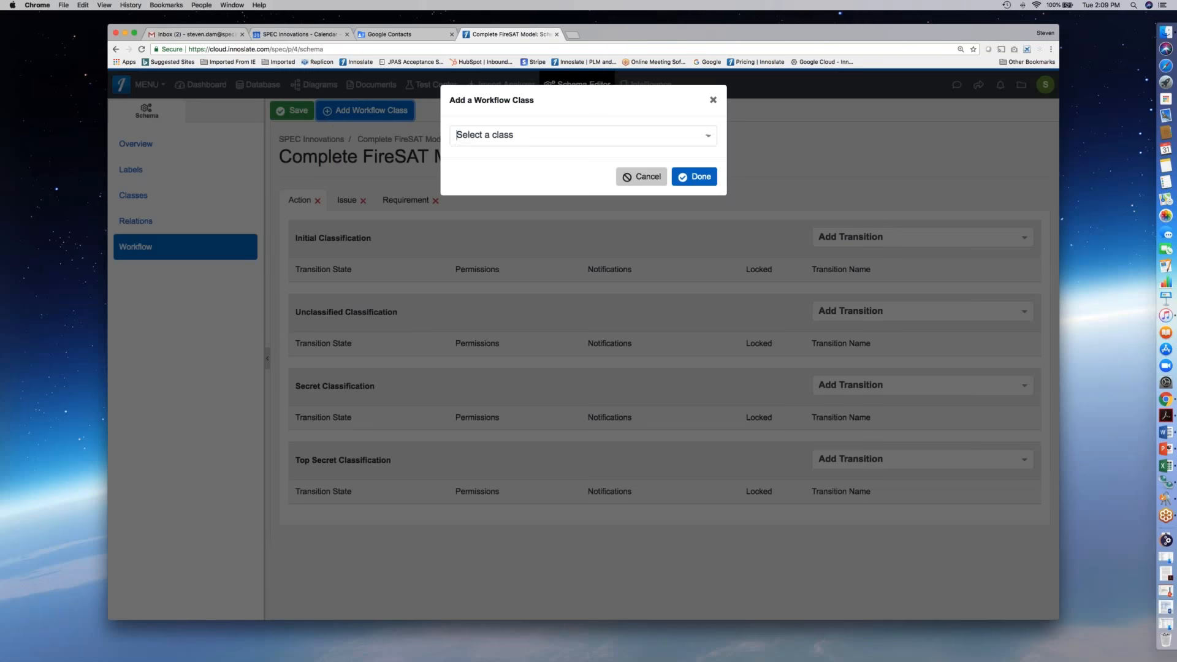
pyautogui.click(542, 136)
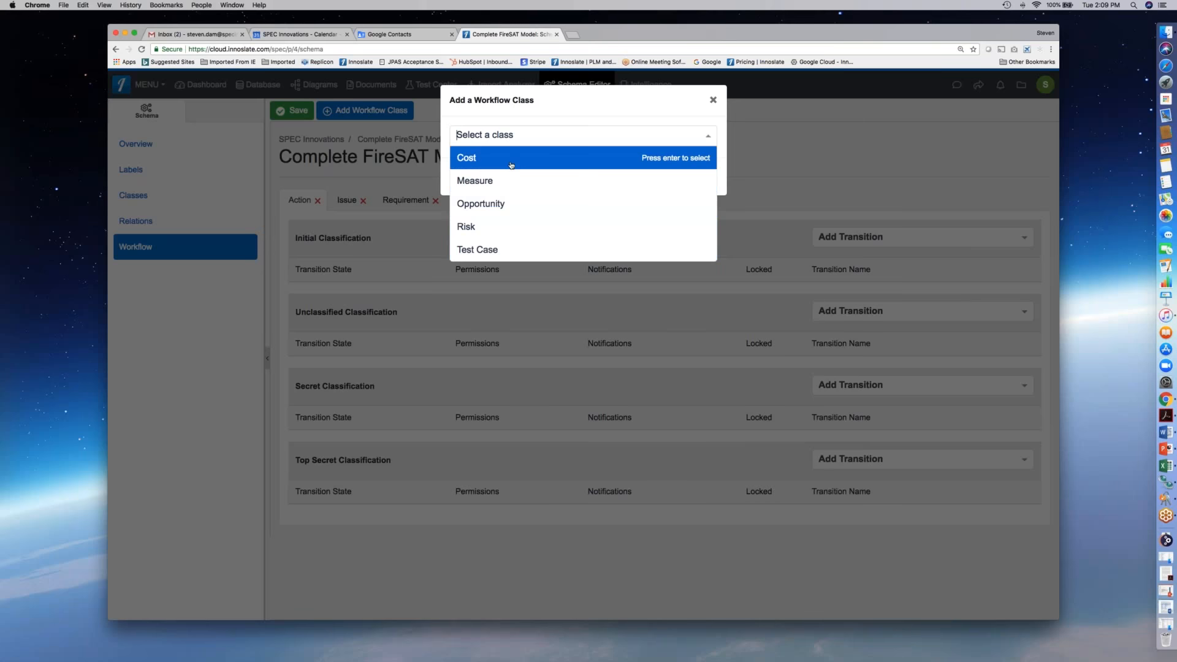
pyautogui.click(502, 230)
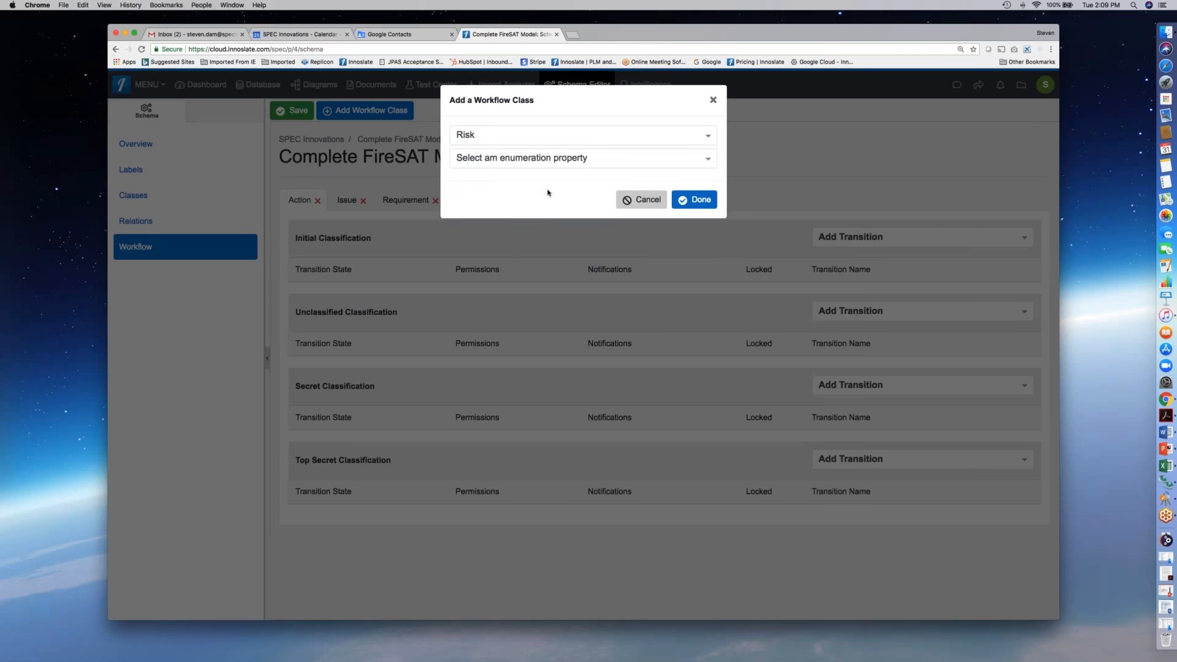
pyautogui.click(520, 163)
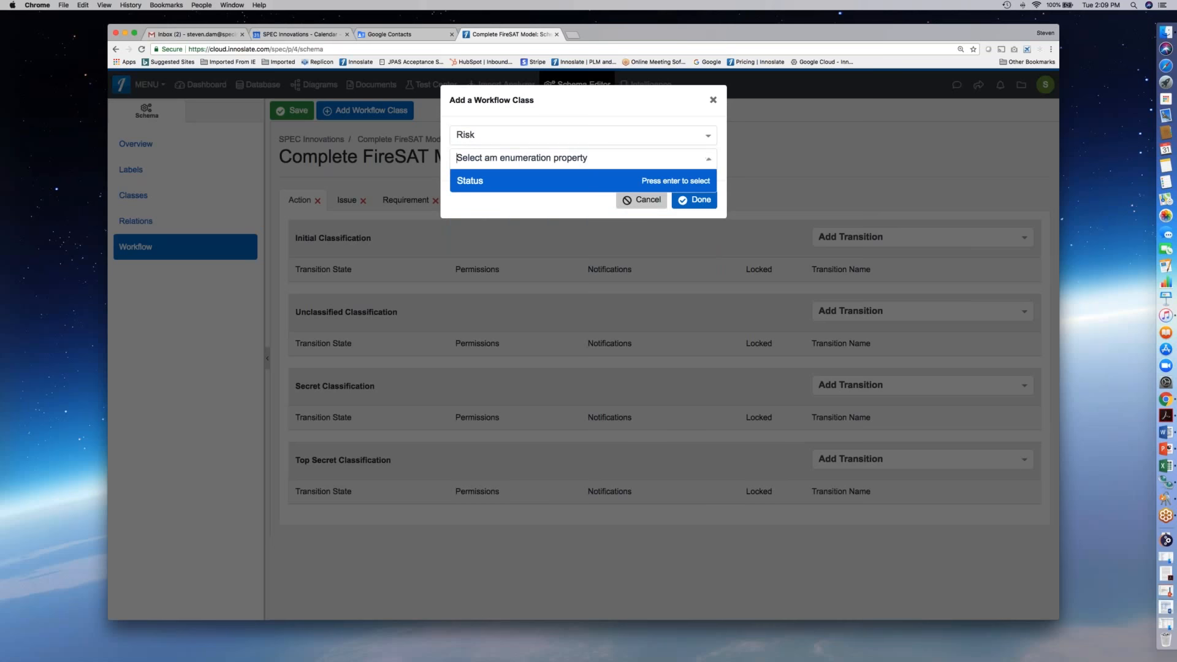
pyautogui.click(488, 182)
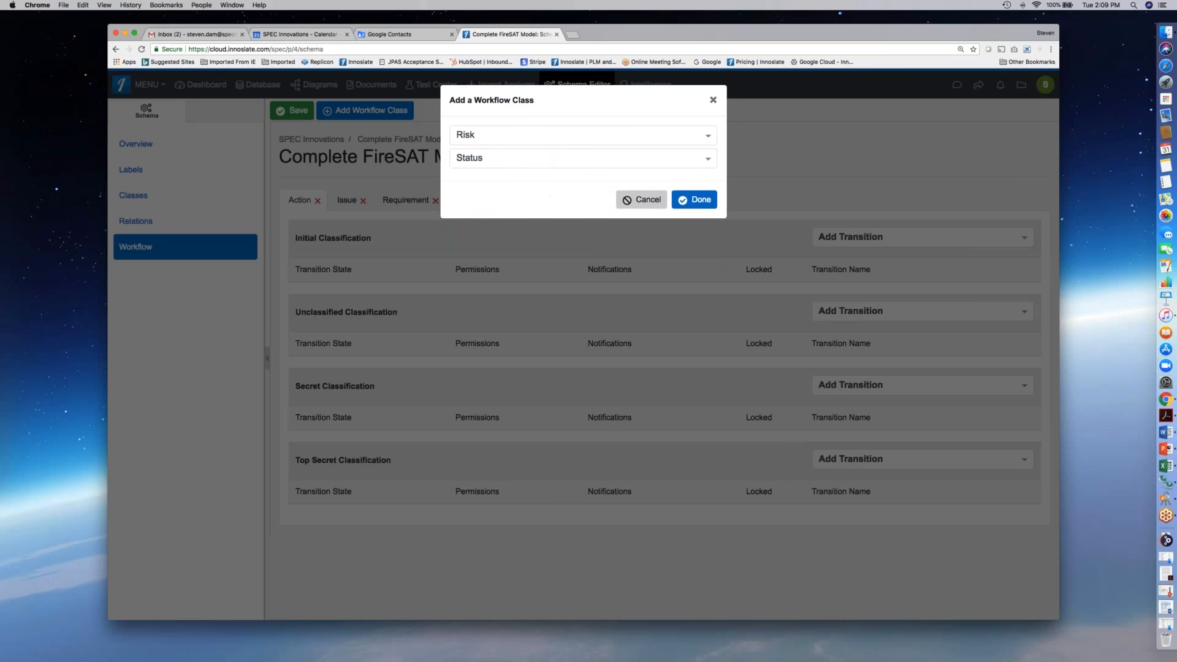
pyautogui.click(693, 201)
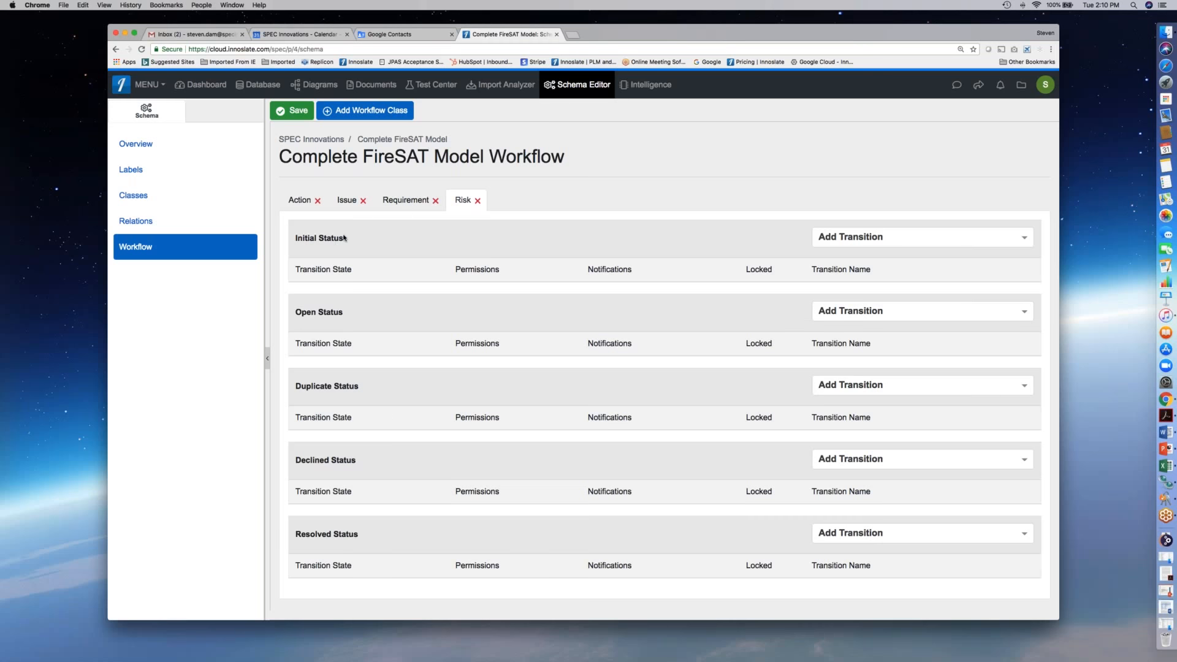
# - Open the Risk class from the schema's class list and bring its properties into view
pyautogui.click(144, 201)
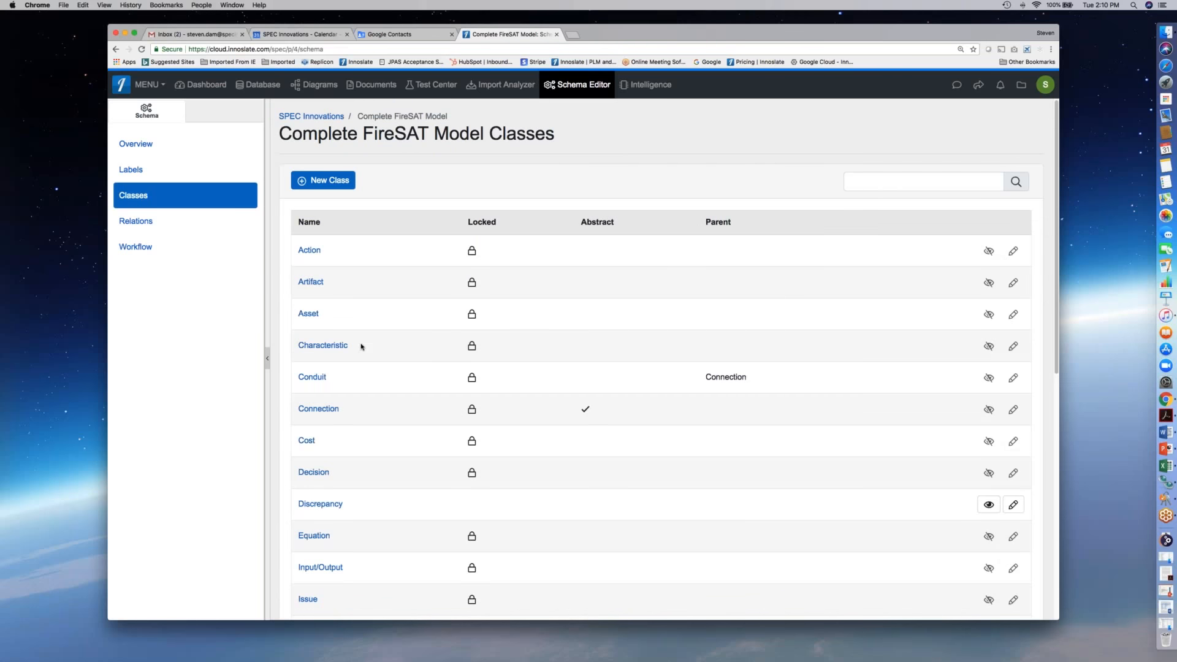
pyautogui.scroll(-10, 351, 385)
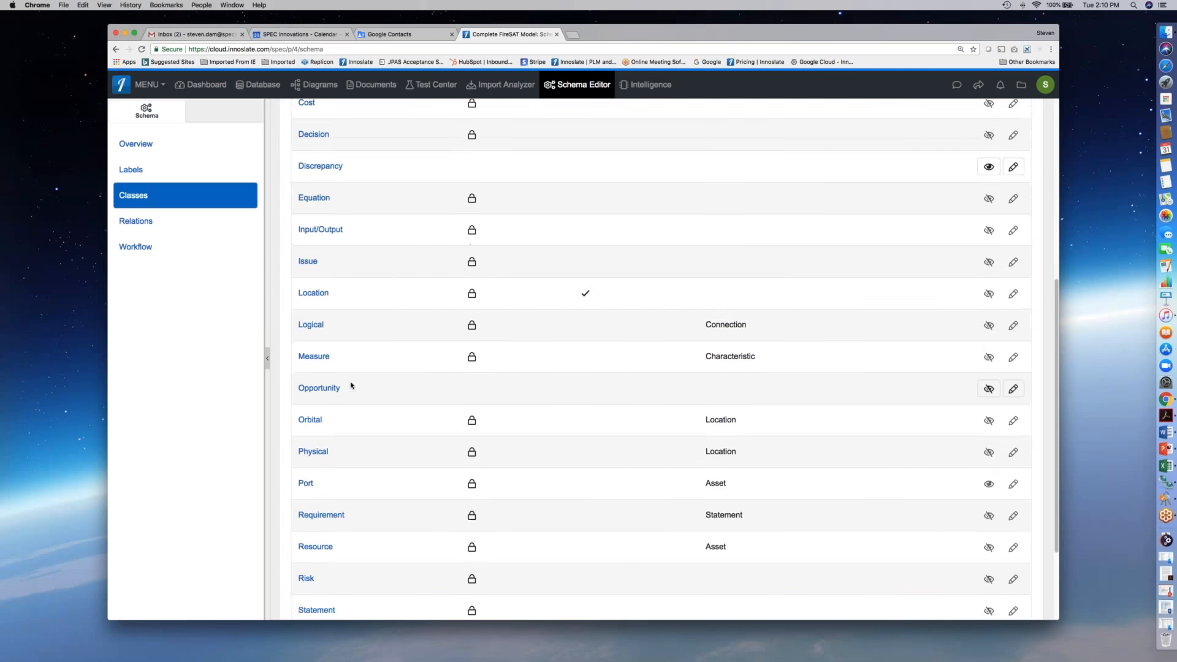
pyautogui.scroll(-2, 352, 385)
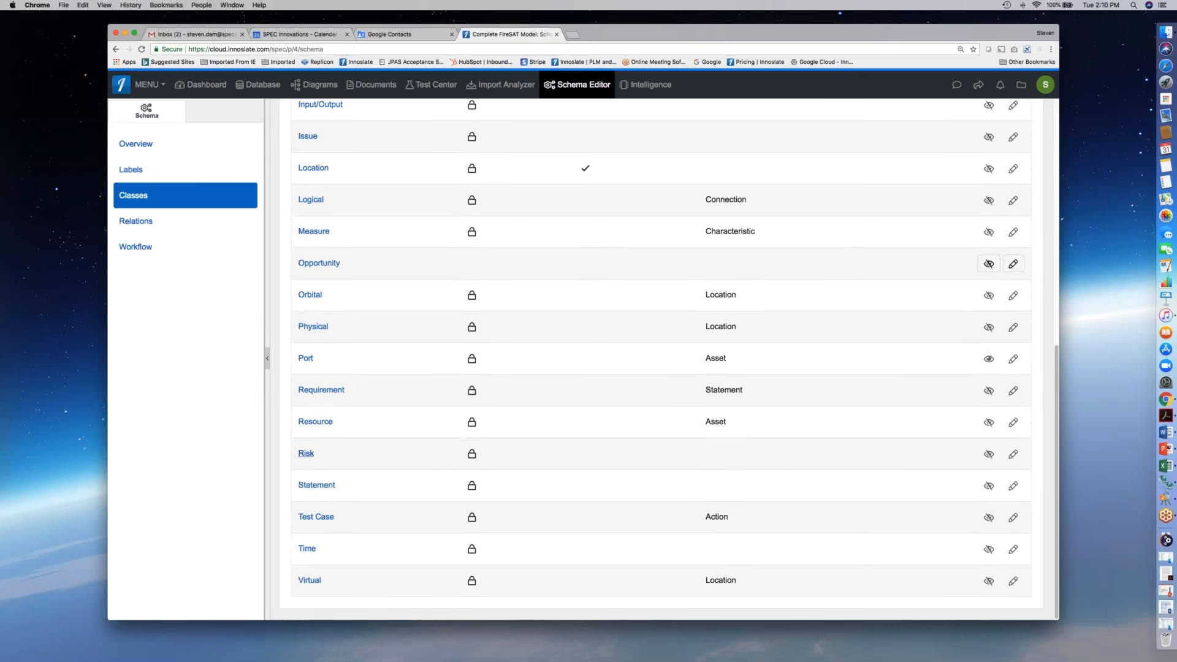
pyautogui.click(306, 454)
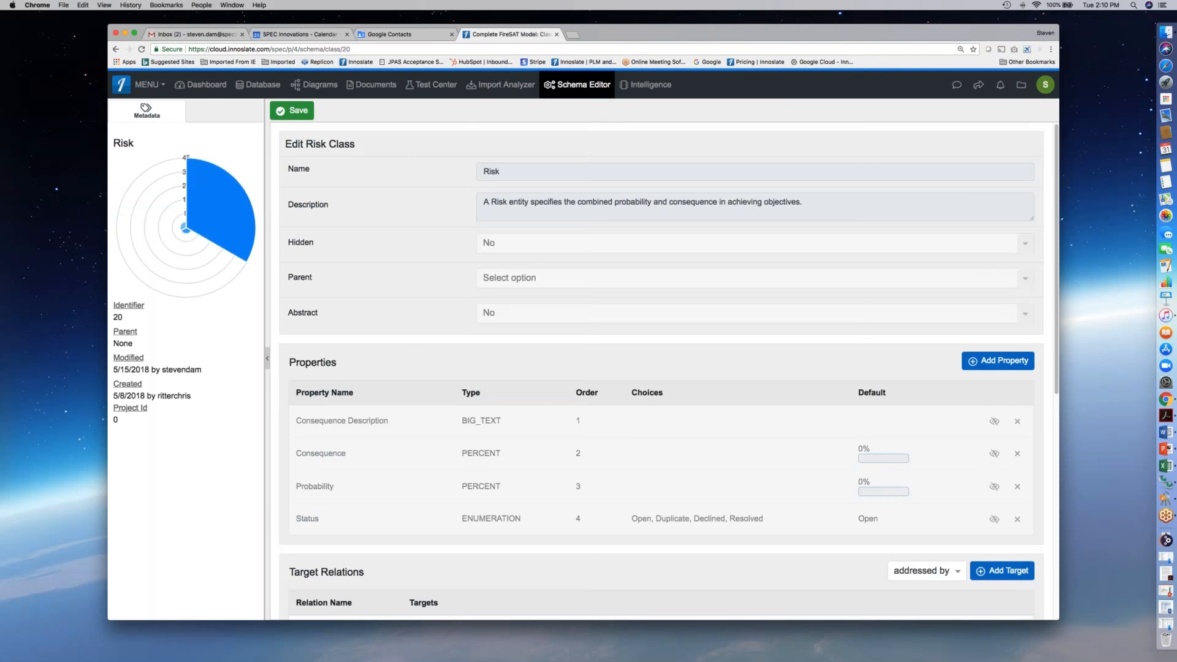
pyautogui.scroll(-1, 415, 467)
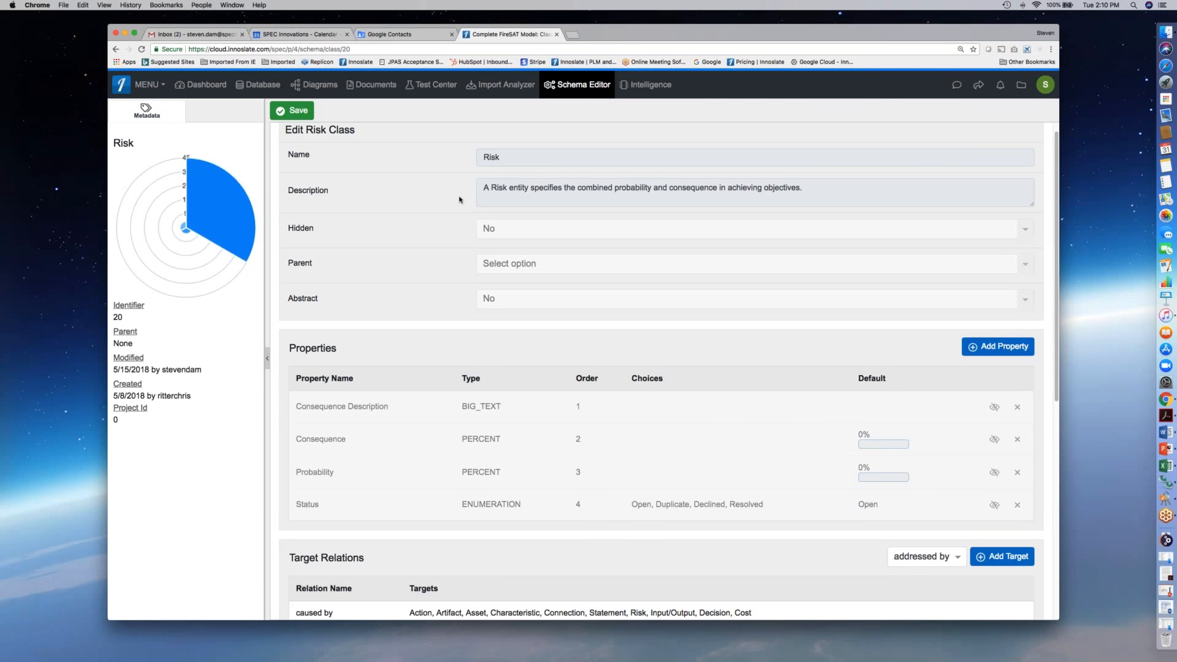
# - Open a second copy of the Risk class page in a new browser tab using its copied address
pyautogui.click(344, 49)
pyautogui.press('super+c')
pyautogui.press('super+t')
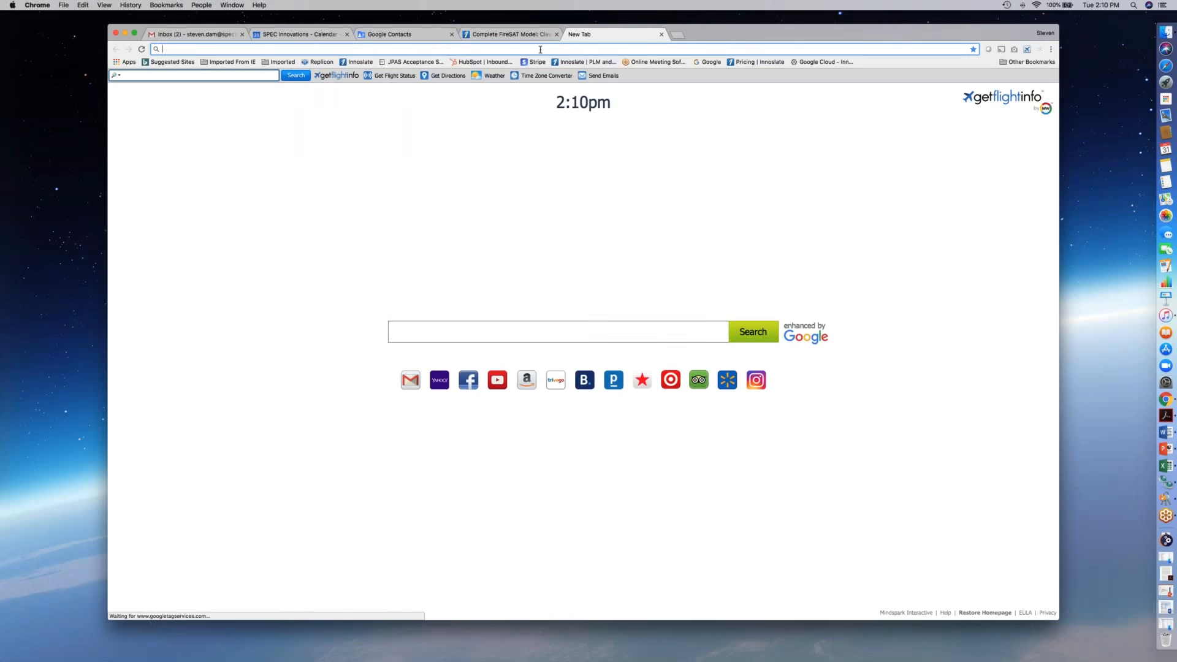
pyautogui.press('super+v')
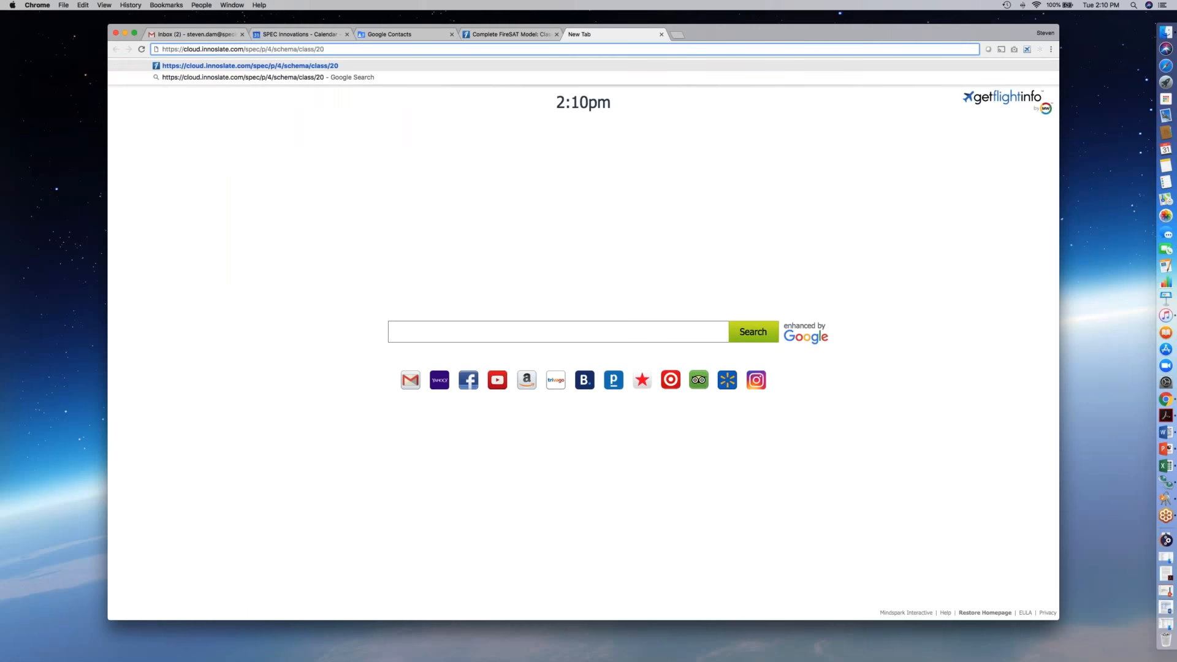
pyautogui.press('Return')
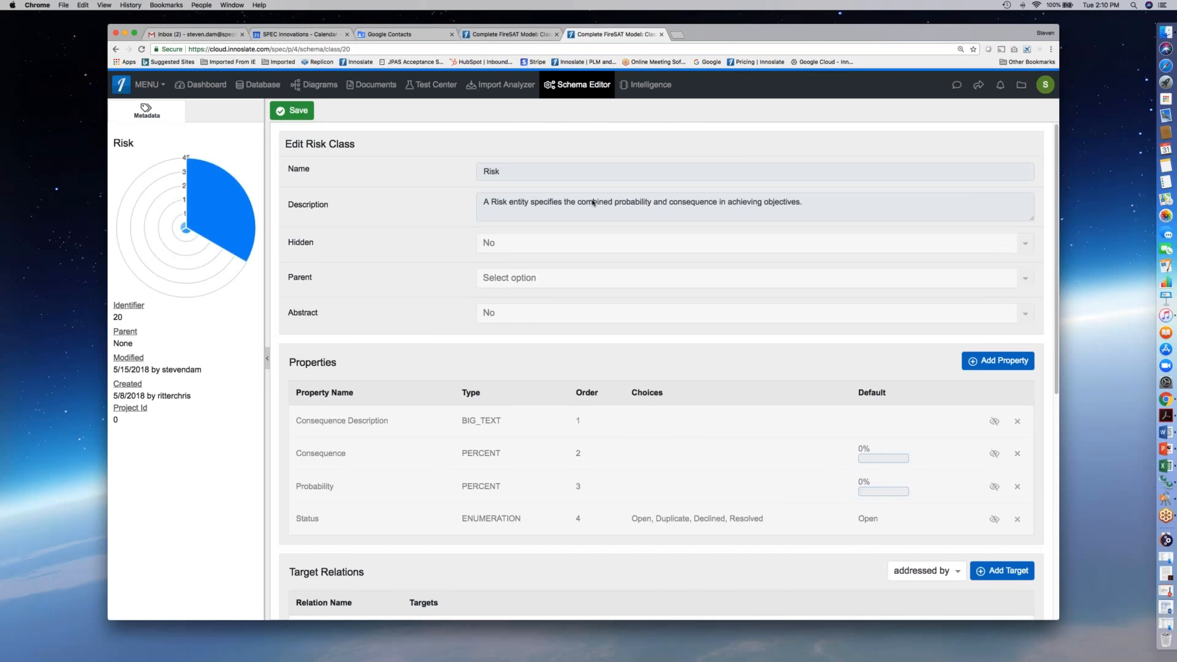
# - Detach the duplicate Risk class tab into its own window, then reposition and narrow the original window so both can be seen
pyautogui.scroll(-1, 663, 368)
pyautogui.moveTo(649, 33); pyautogui.dragTo(783, 102)
pyautogui.moveTo(689, 34); pyautogui.dragTo(584, 24)
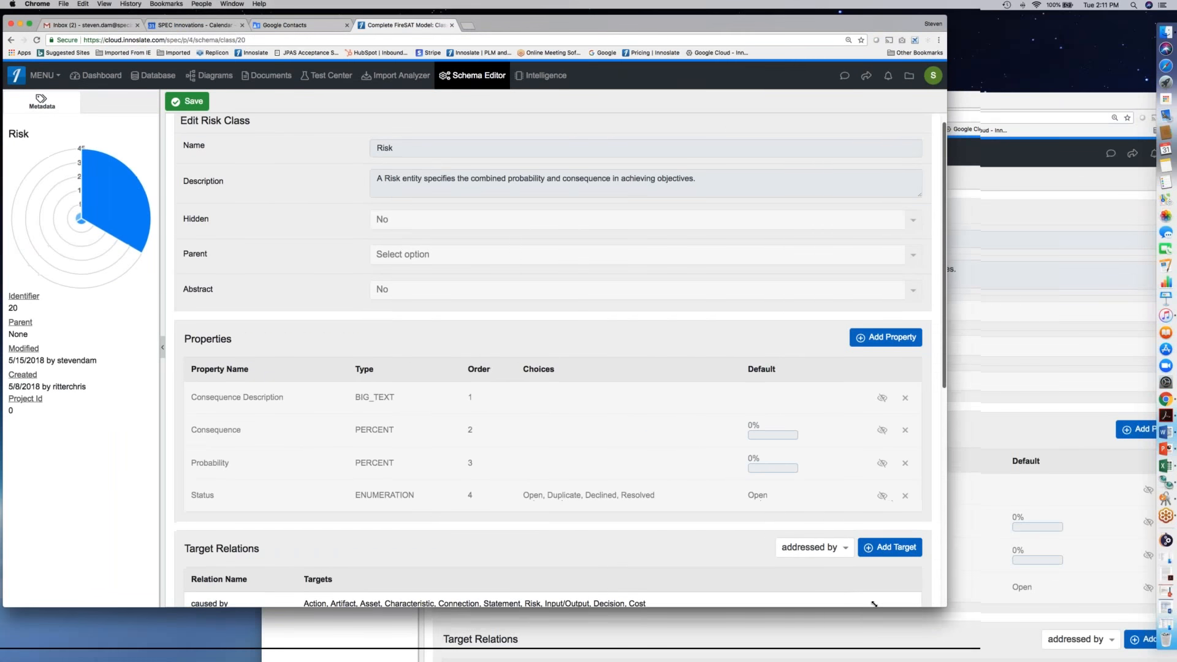
pyautogui.moveTo(874, 604); pyautogui.dragTo(585, 591)
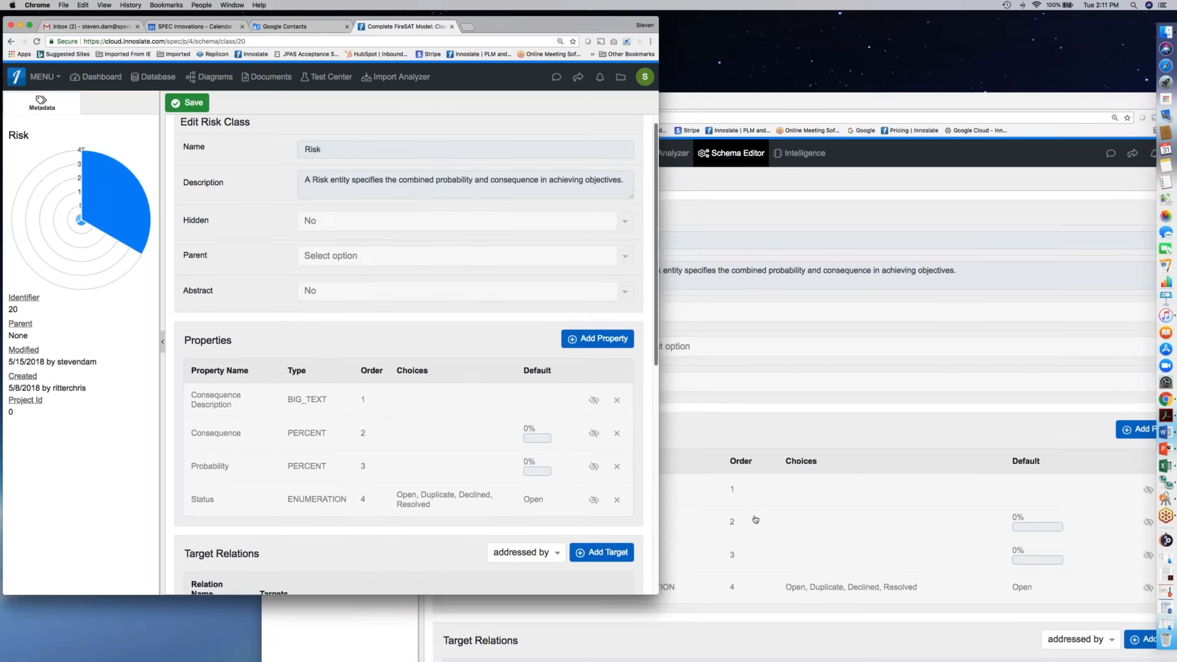
# - Bring the duplicate Risk class window forward, then reposition and narrow it so both windows sit side by side
pyautogui.click(830, 105)
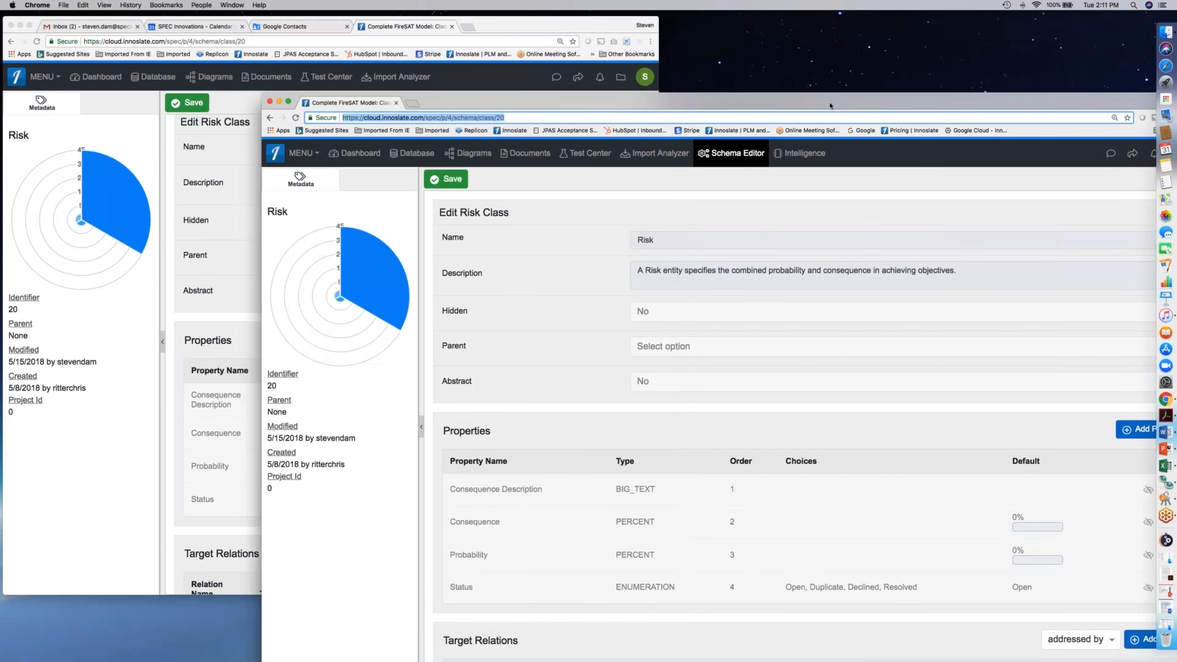
pyautogui.doubleClick(831, 105)
pyautogui.moveTo(764, 31); pyautogui.dragTo(773, 24)
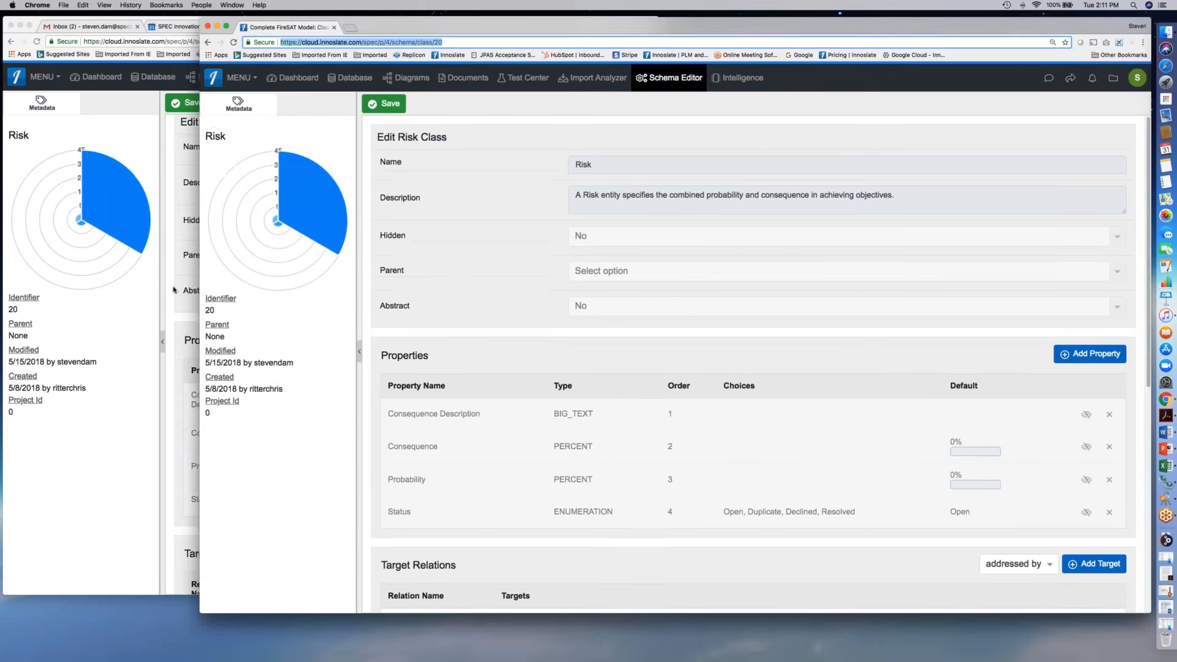
pyautogui.moveTo(200, 289); pyautogui.dragTo(365, 288)
pyautogui.moveTo(539, 290); pyautogui.dragTo(507, 290)
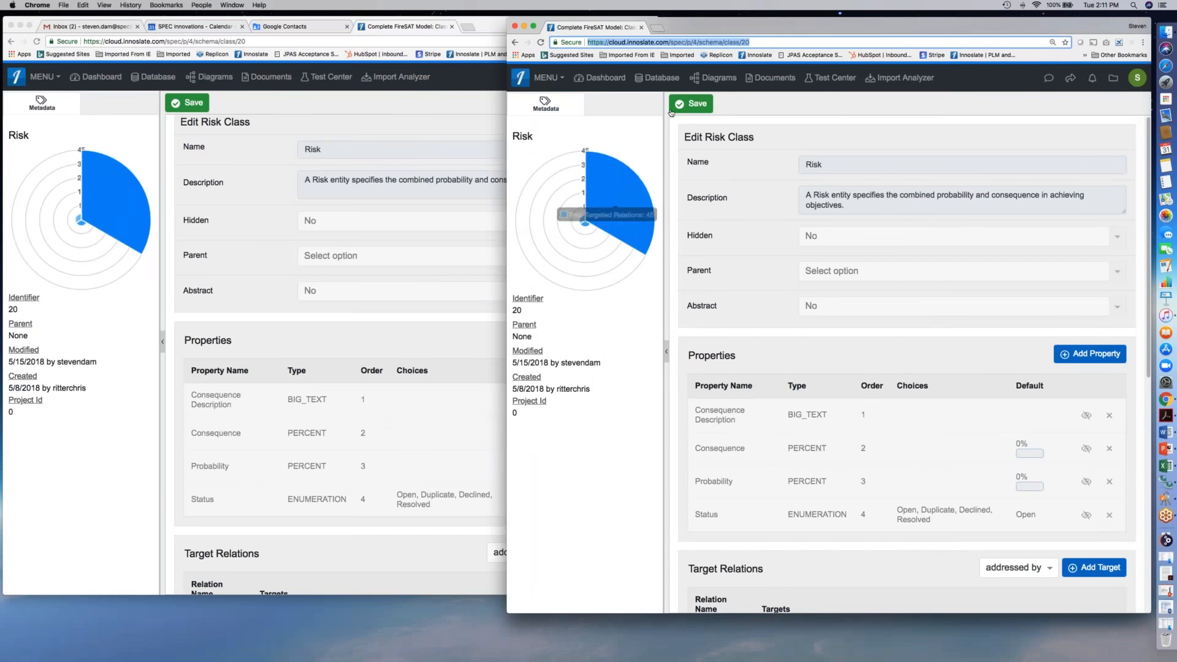
pyautogui.click(724, 105)
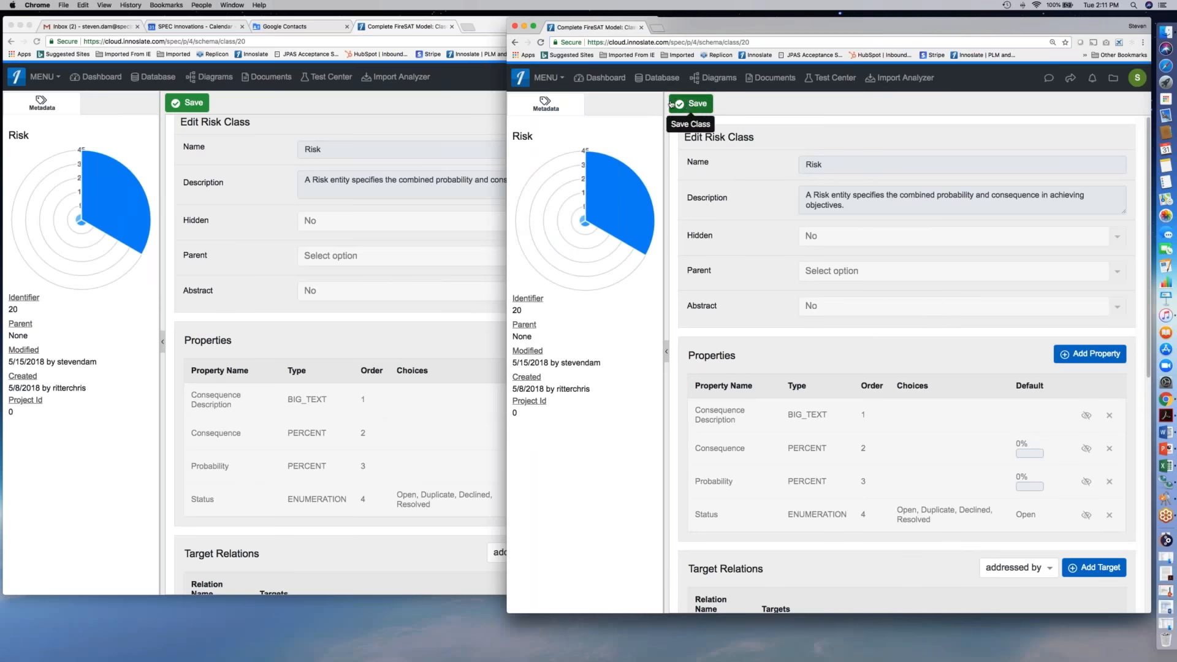
pyautogui.click(516, 45)
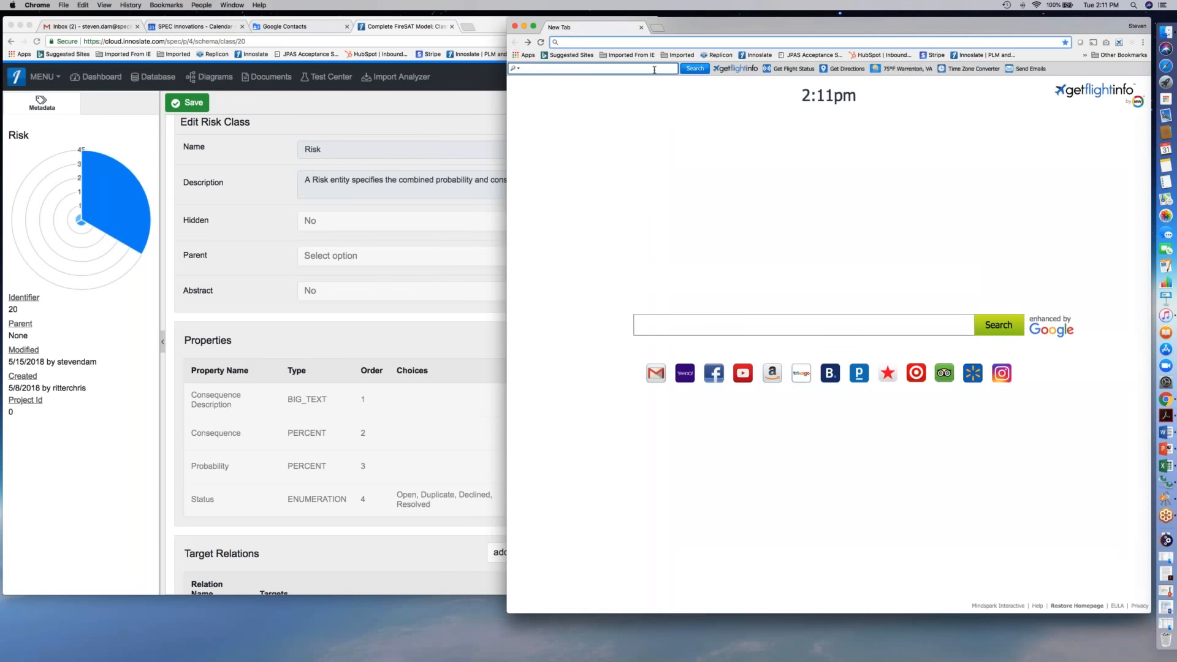
pyautogui.click(527, 42)
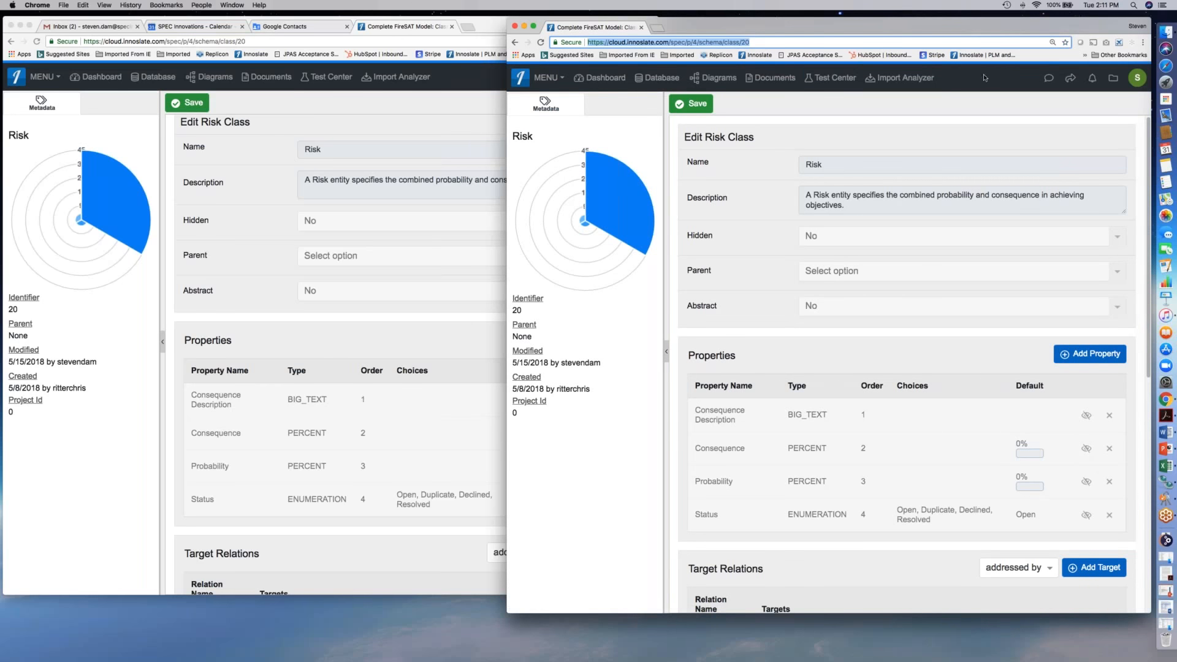
# - Open the Schema Editor's workflow page in the second window and display the Risk workflow
pyautogui.click(562, 79)
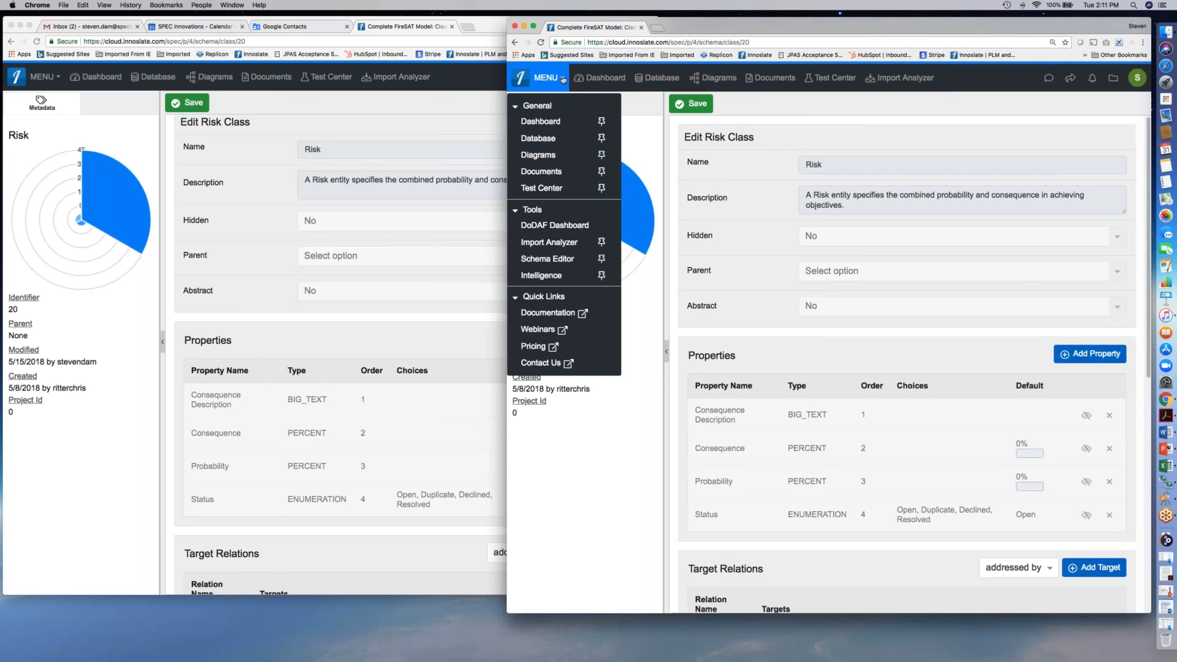
pyautogui.click(565, 260)
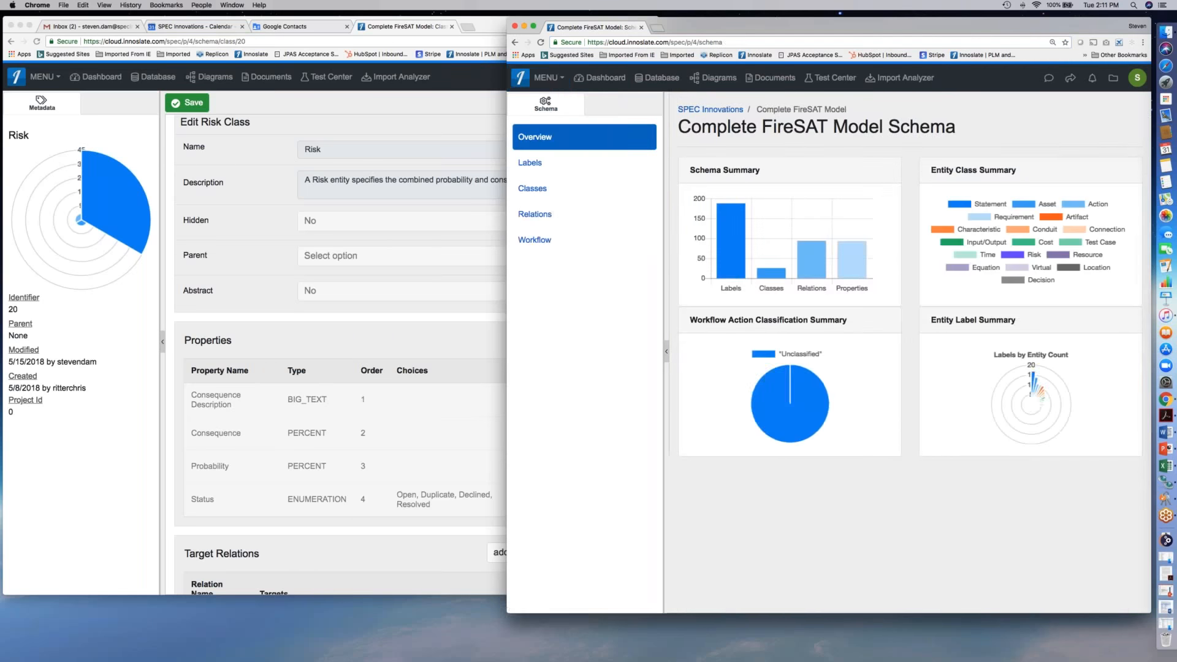
pyautogui.click(547, 241)
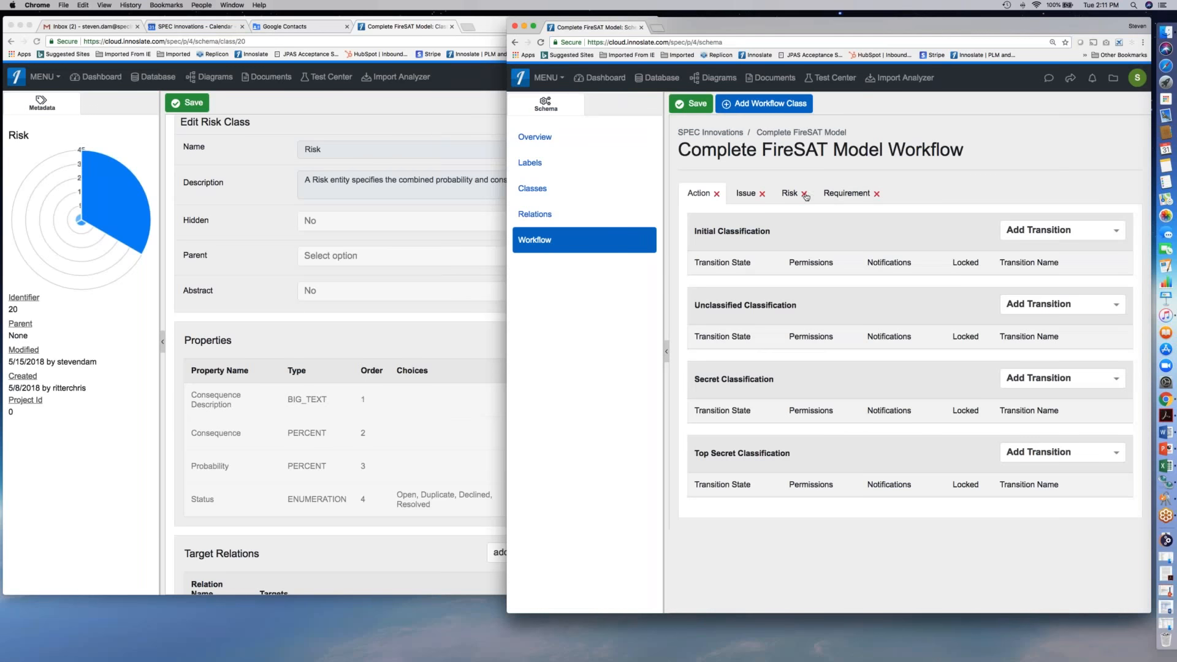
pyautogui.click(791, 196)
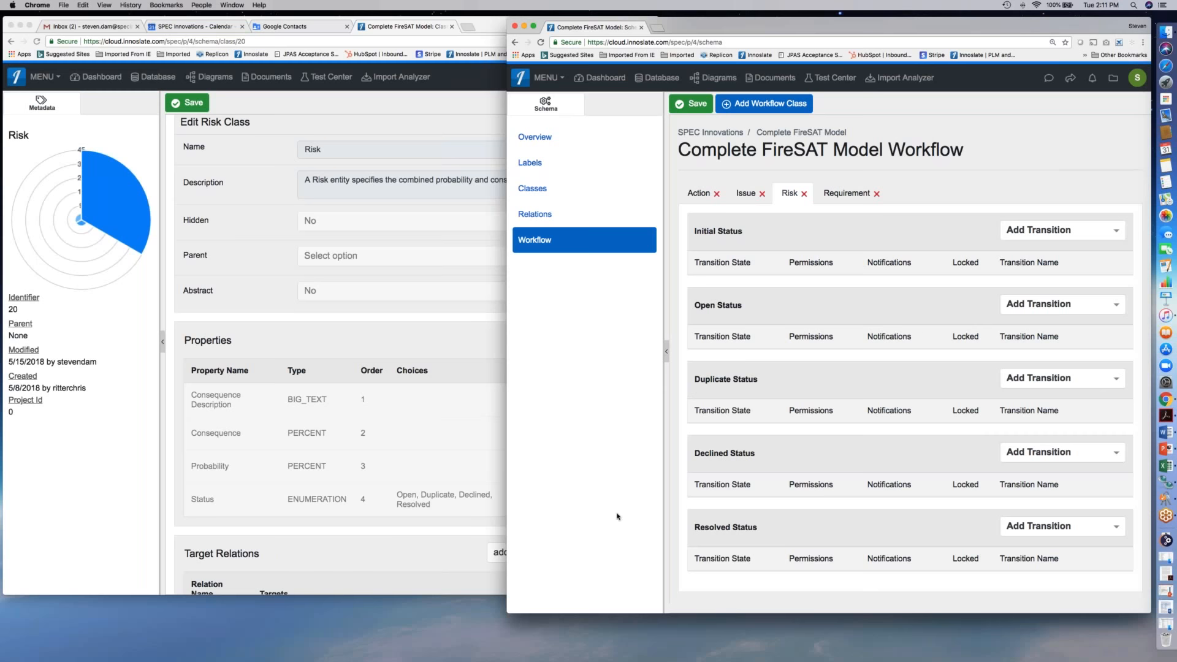
# - Try adding a new property to the Risk class in the original window and remove it again
pyautogui.click(431, 539)
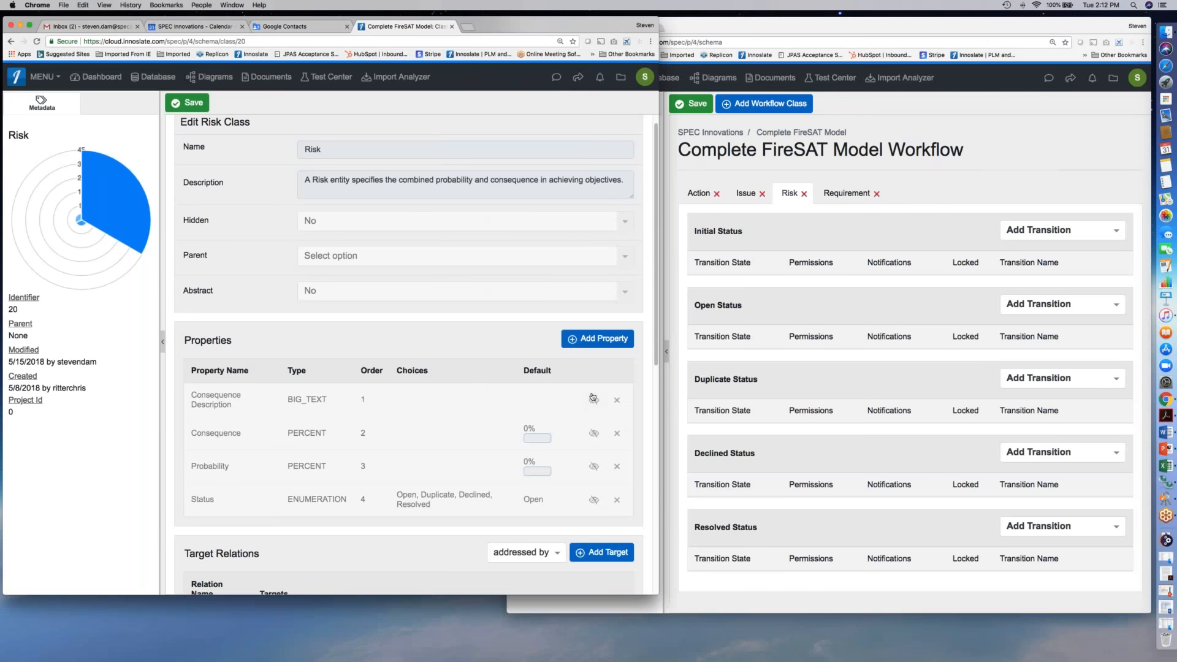
pyautogui.click(598, 340)
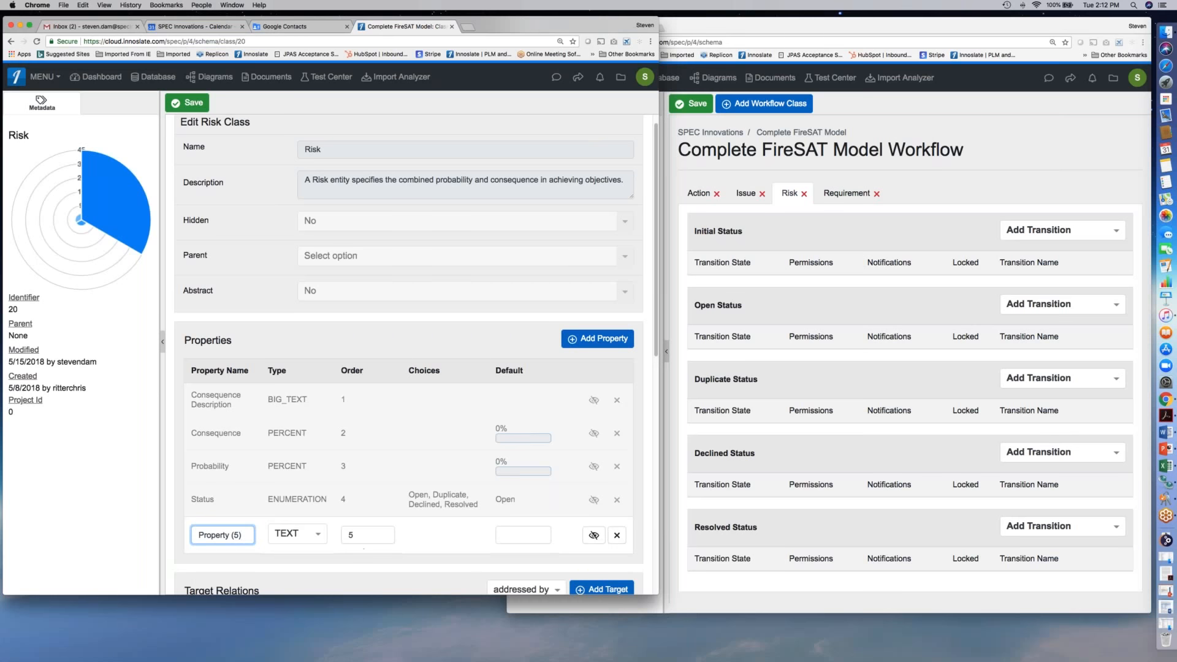
pyautogui.click(617, 535)
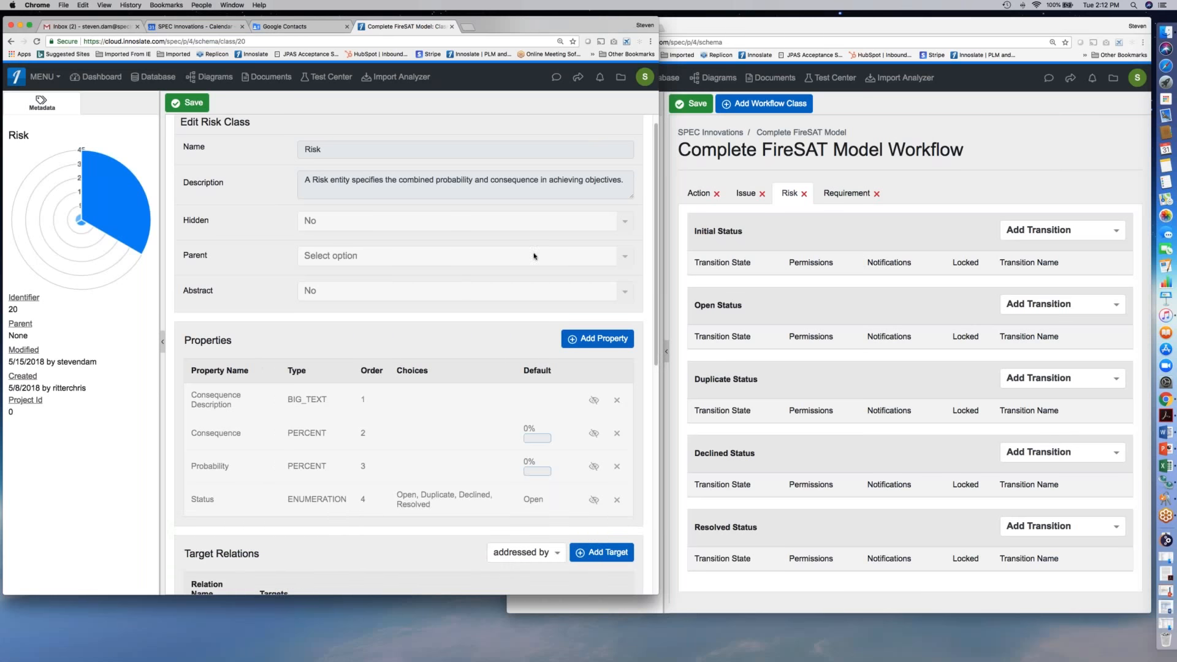
# - Examine the Action and Issue workflows in the second window for comparison and return to the Risk workflow
pyautogui.click(926, 112)
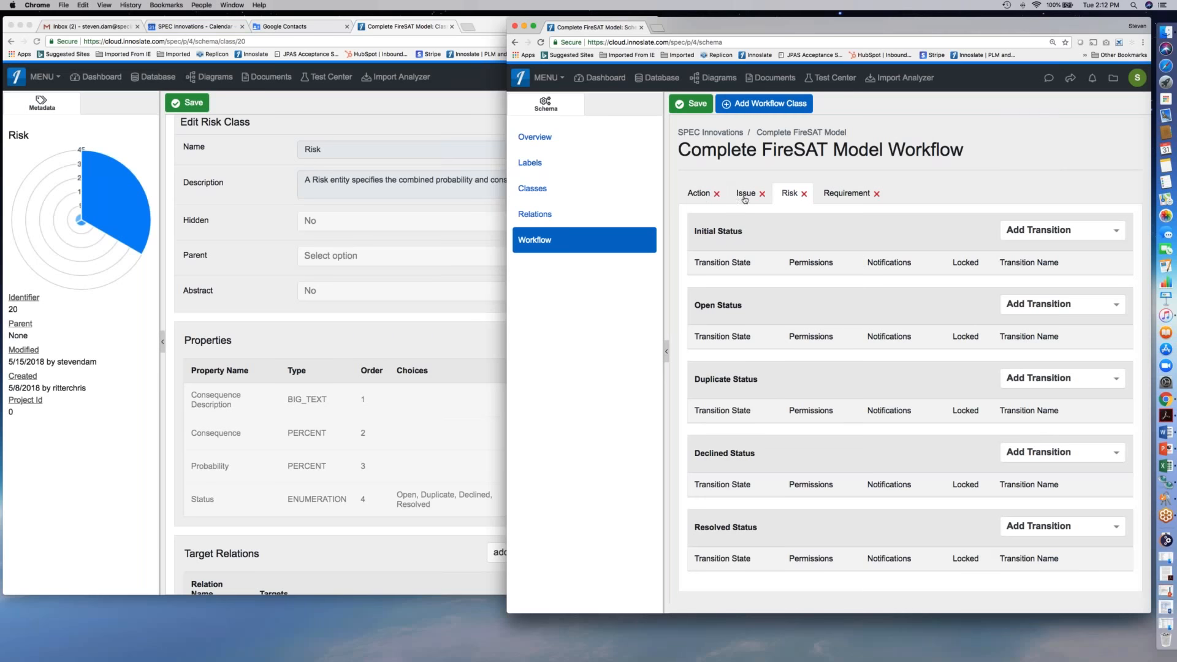
pyautogui.click(701, 193)
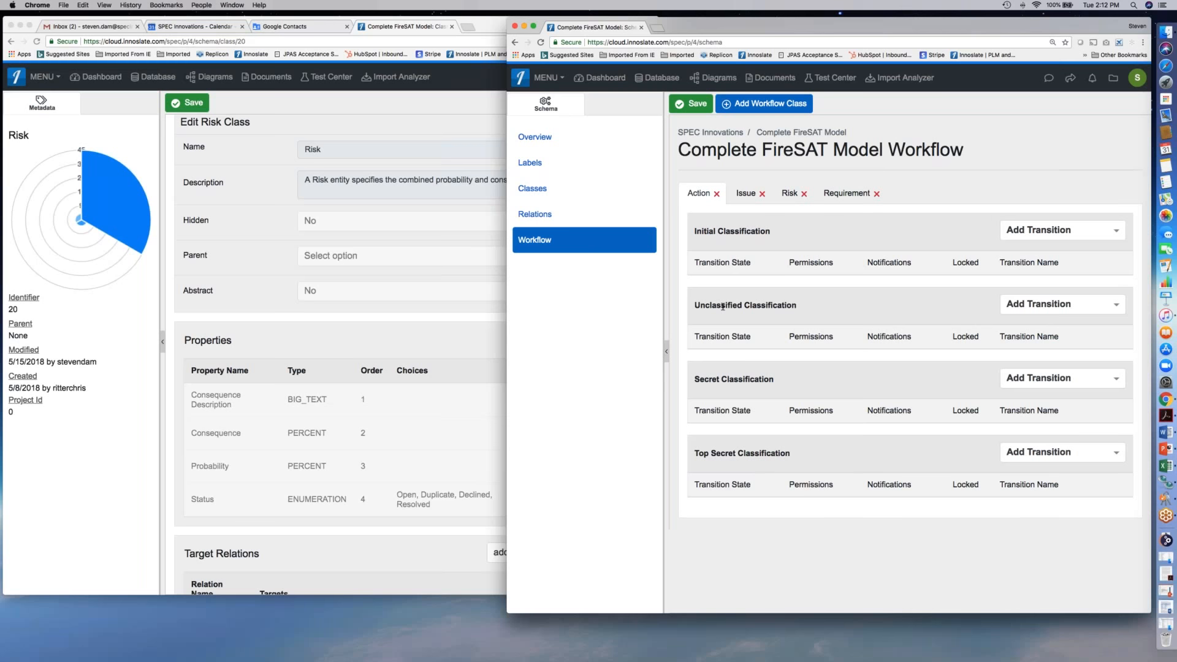
pyautogui.click(746, 195)
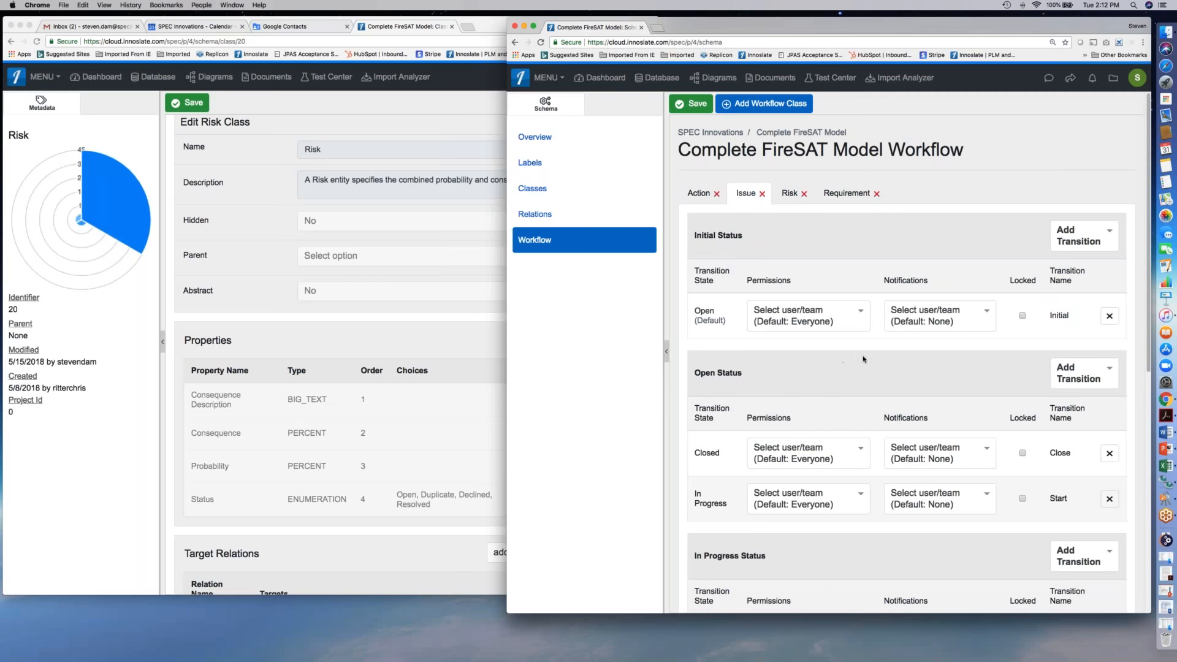
pyautogui.click(790, 196)
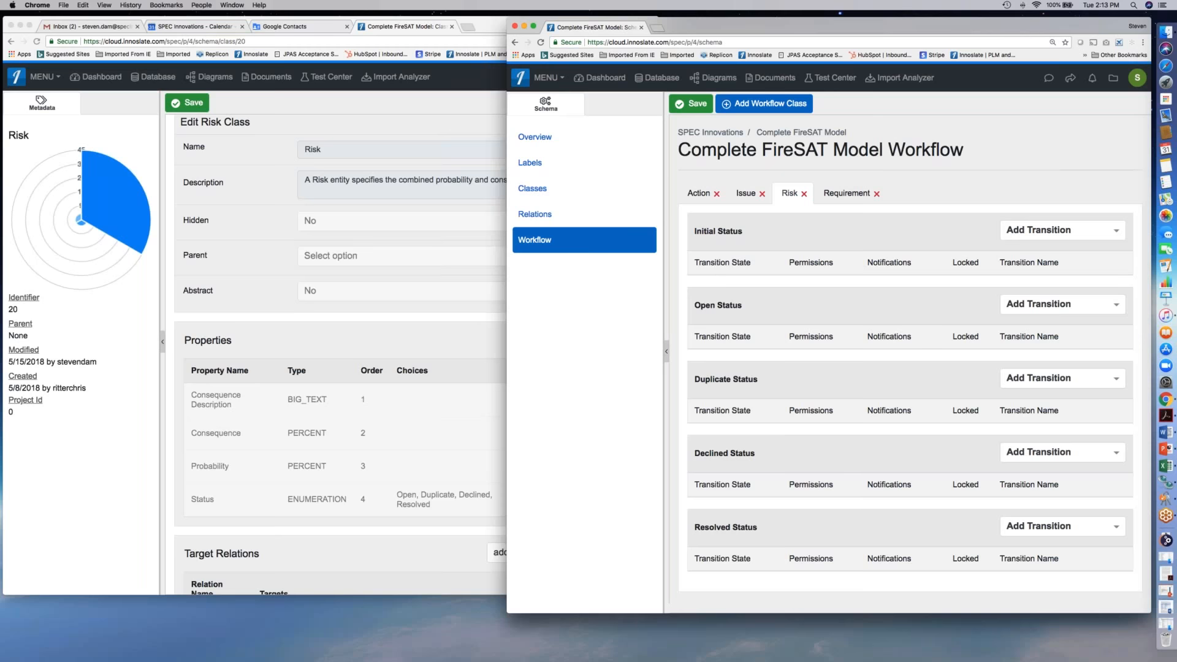
# - Show the Database in the second window and open the Schema Editor's Risk workflow in the original window
pyautogui.click(656, 83)
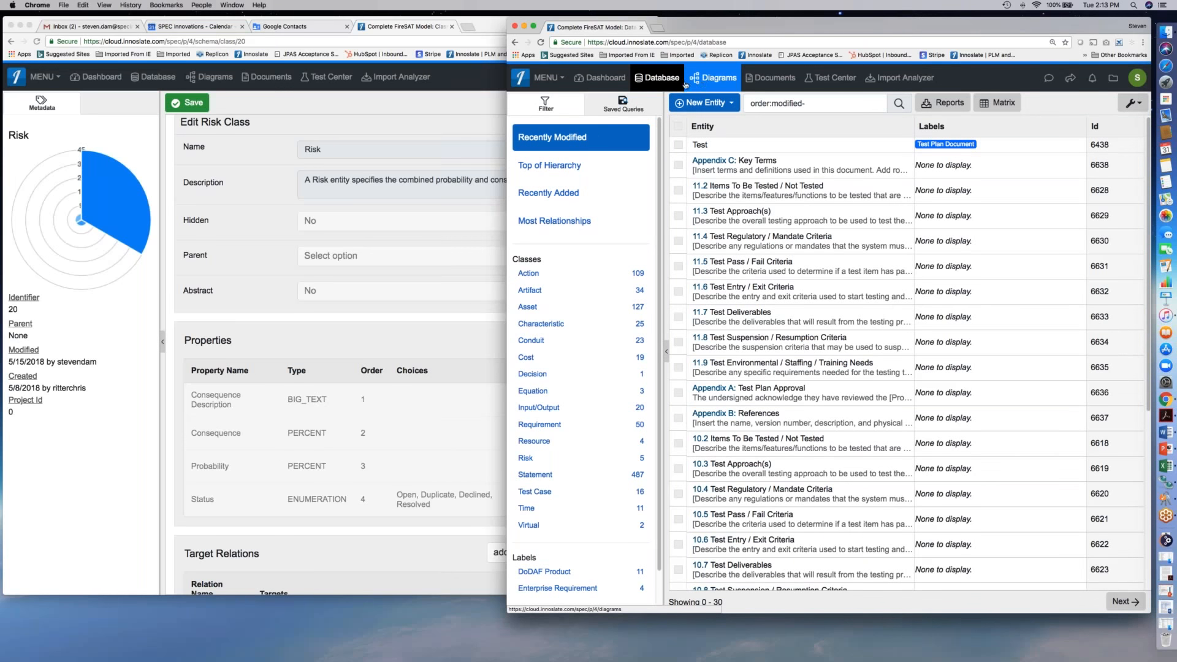
pyautogui.click(147, 329)
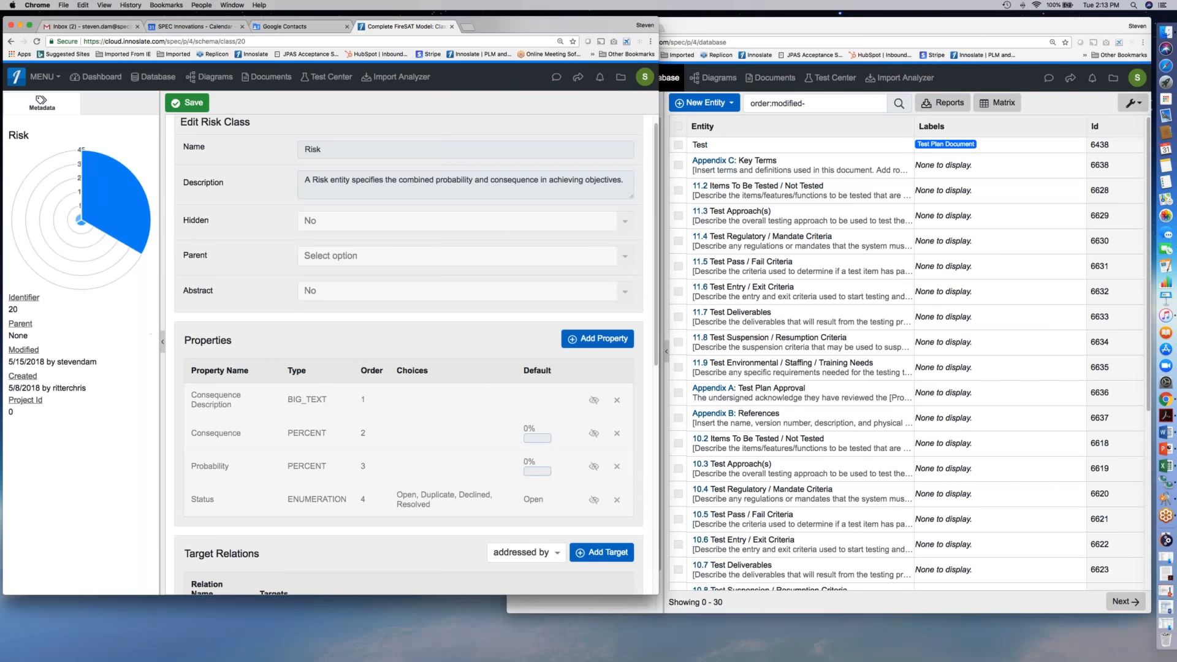
pyautogui.click(195, 103)
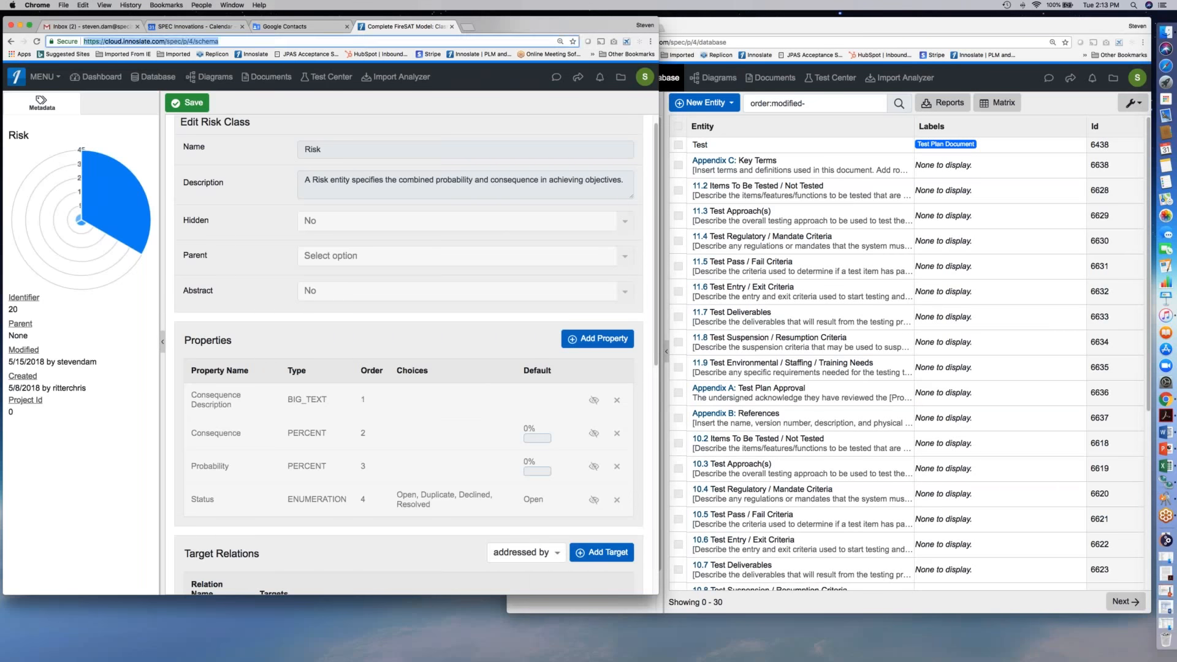
pyautogui.click(64, 242)
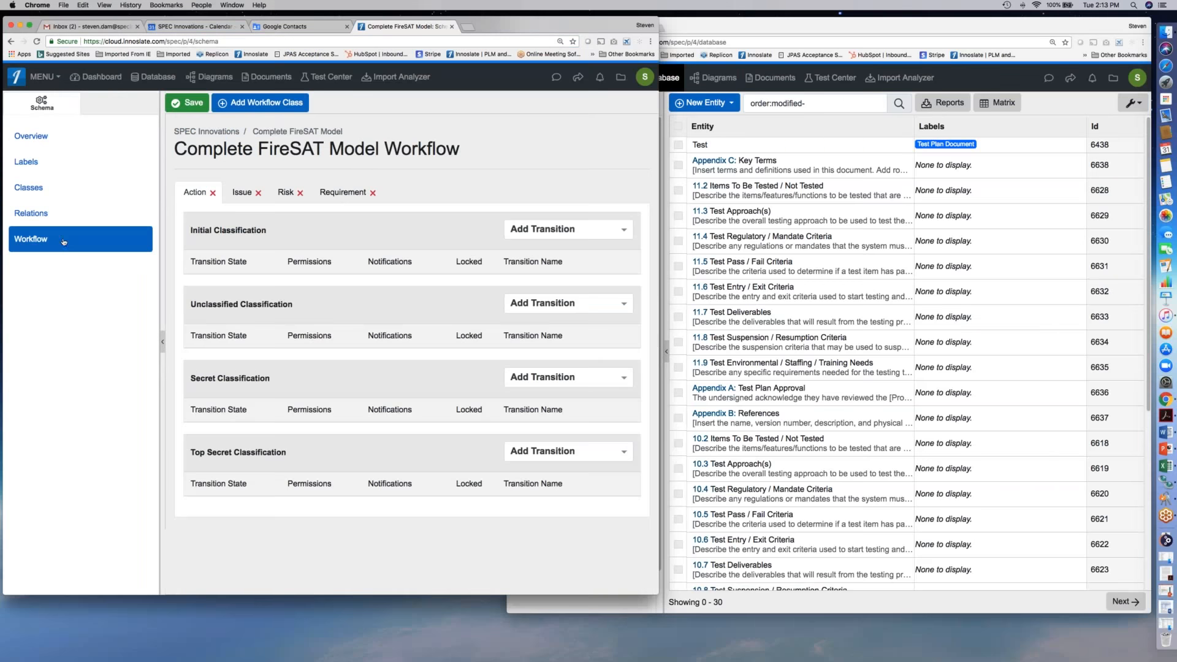
pyautogui.click(285, 194)
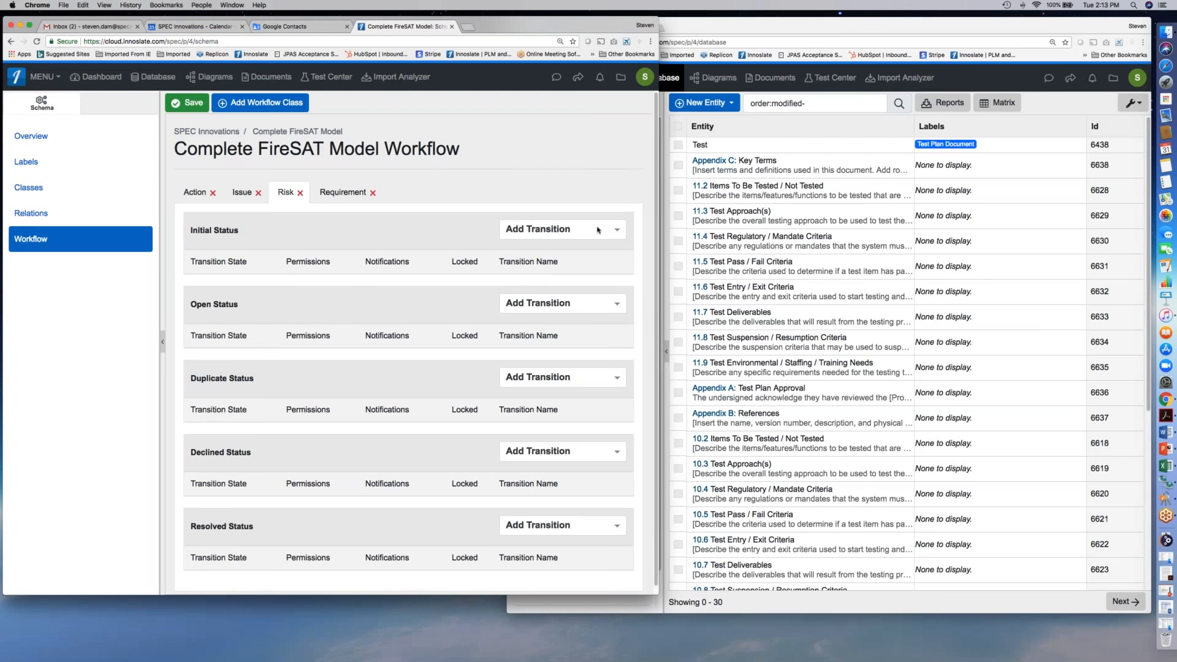
# - Add a transition to Open under the Risk workflow's Initial Status
pyautogui.click(617, 232)
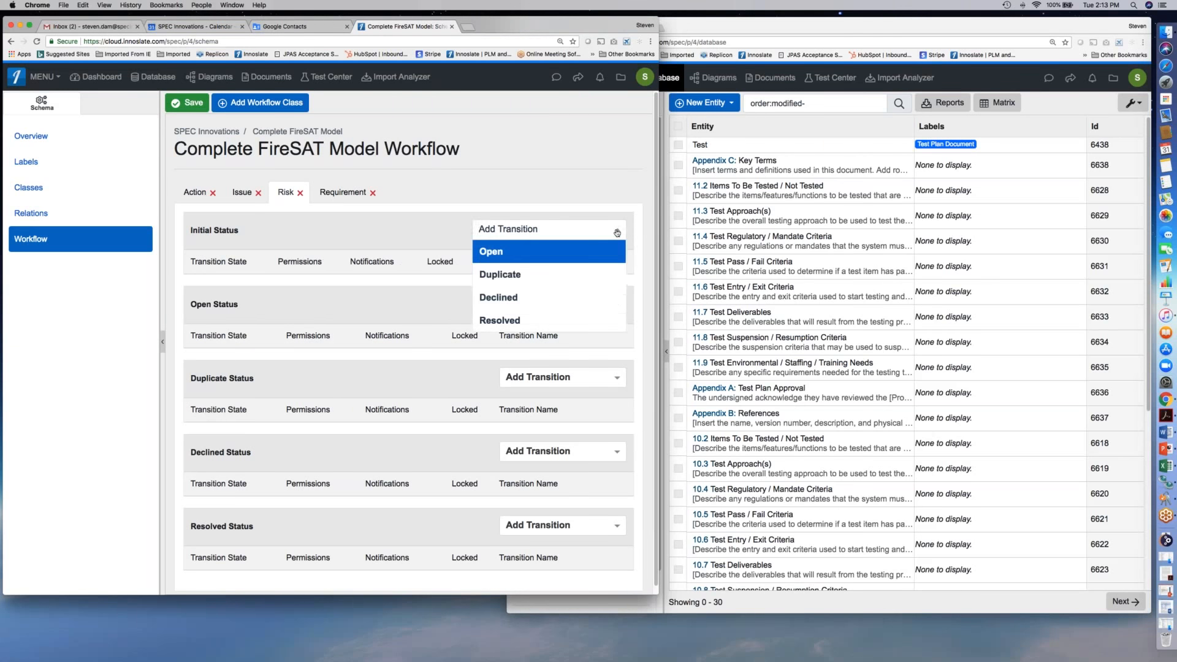
pyautogui.click(616, 230)
pyautogui.click(561, 252)
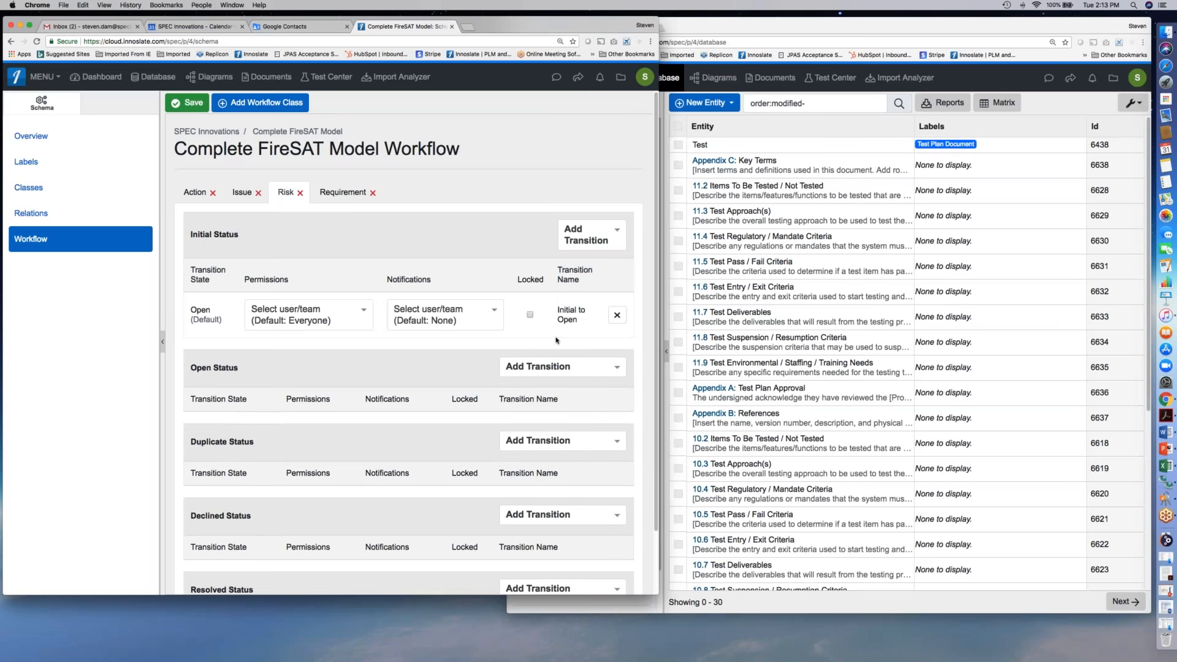
# - Add transitions to Duplicate, Declined and Resolved under the Risk workflow's Open Status
pyautogui.click(618, 370)
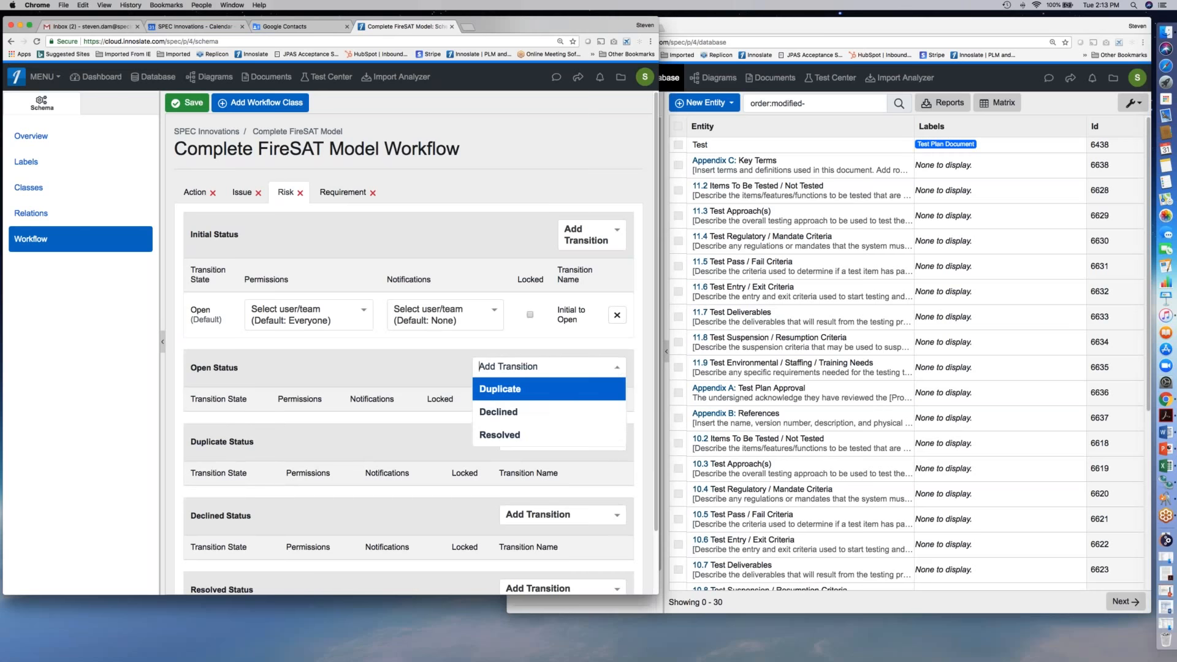
pyautogui.click(521, 390)
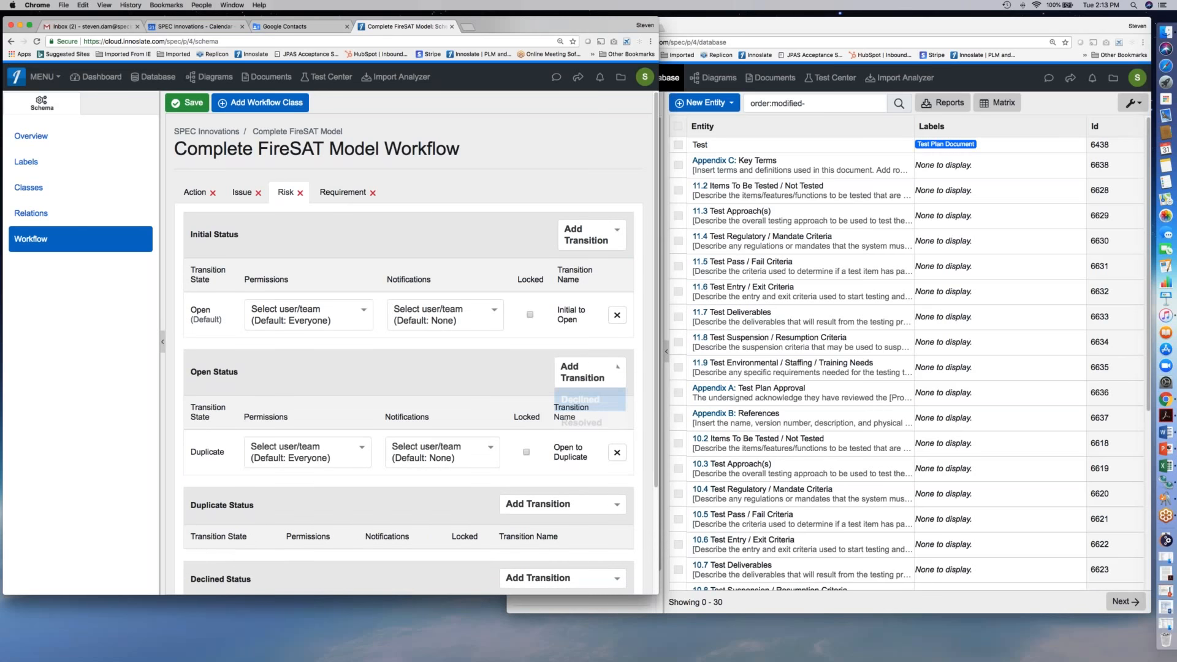
pyautogui.click(618, 370)
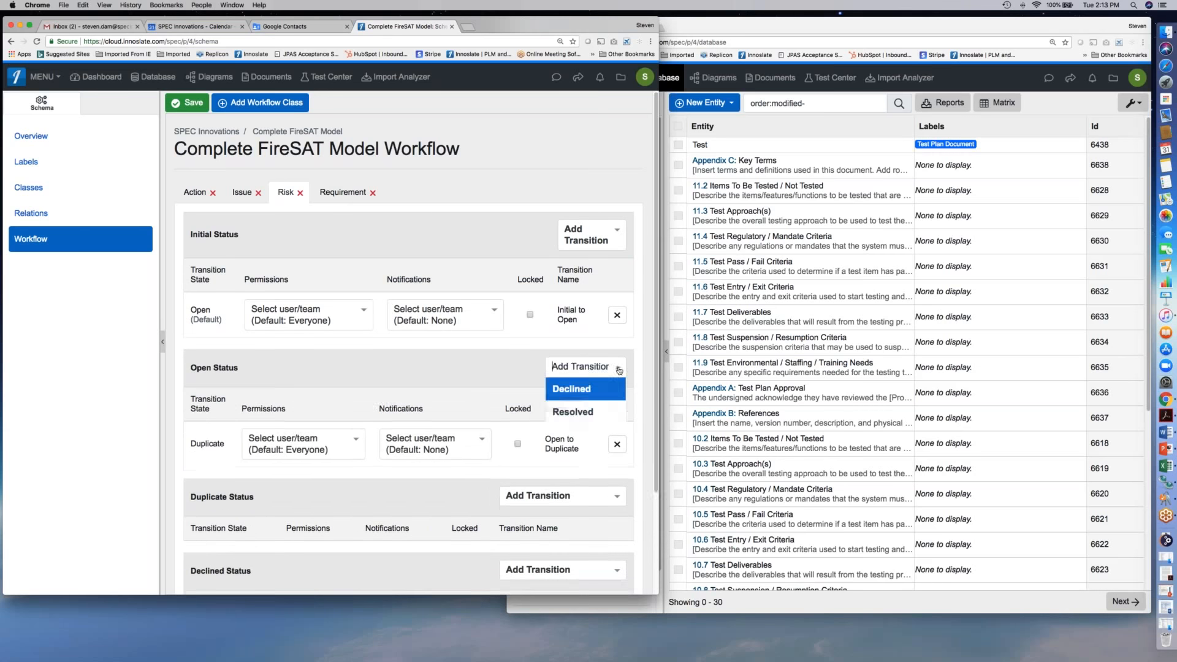
pyautogui.click(588, 392)
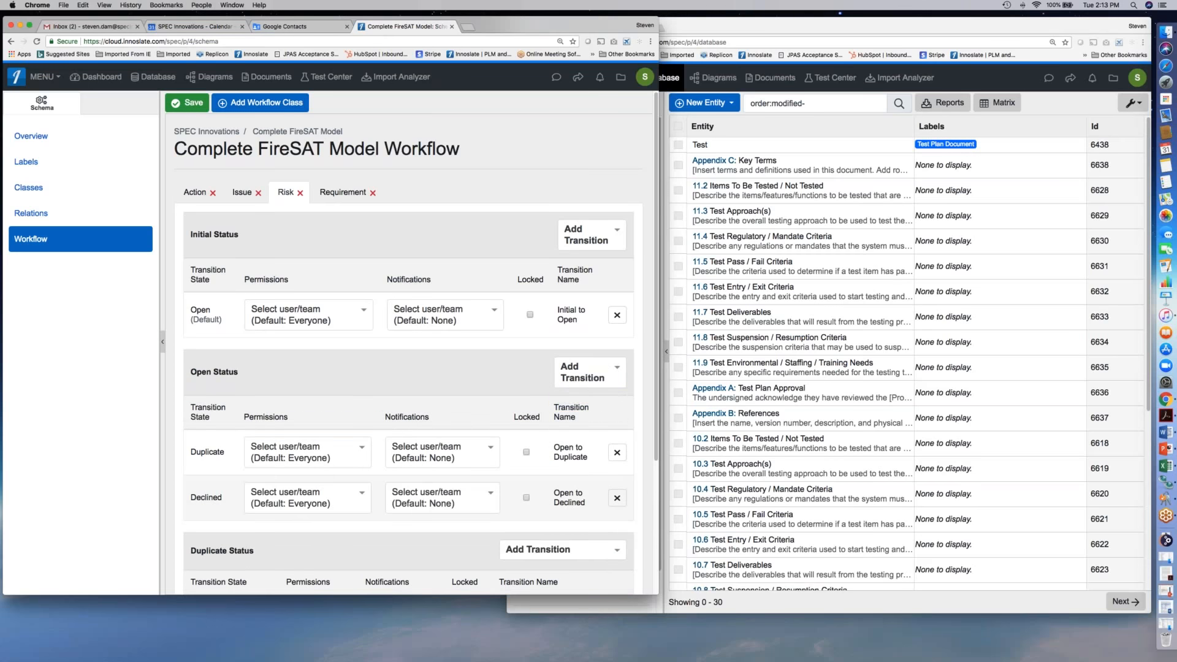
pyautogui.click(618, 368)
pyautogui.click(607, 388)
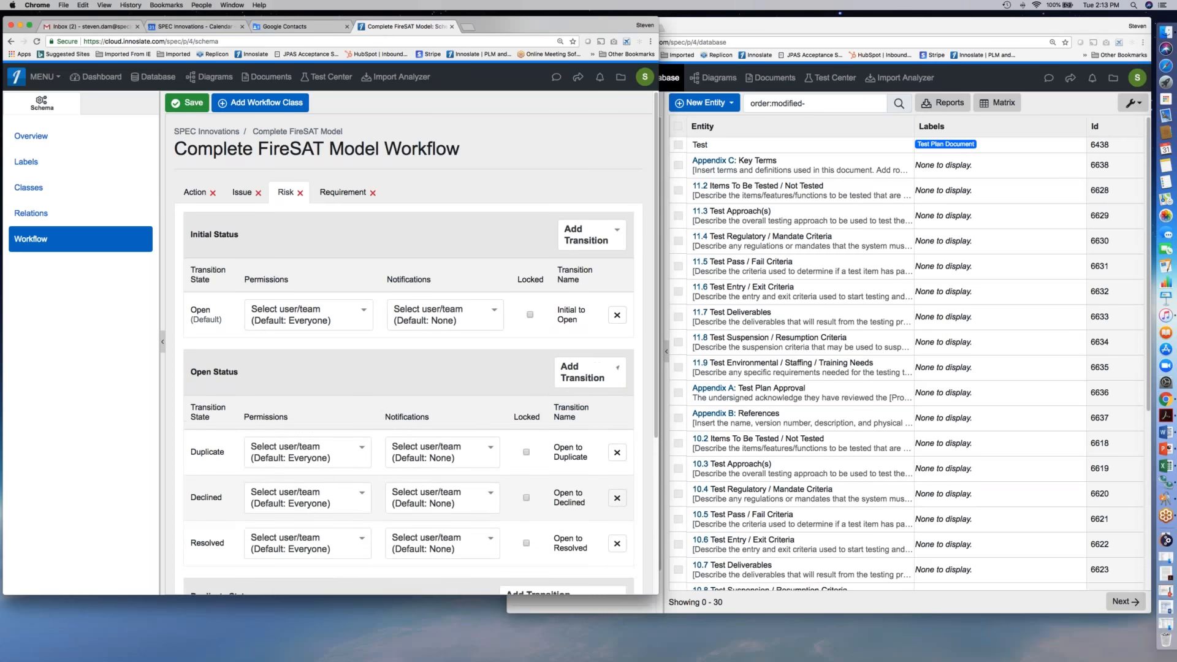
# - Add a transition back to Open under the Risk workflow's Duplicate Status
pyautogui.scroll(-2, 391, 486)
pyautogui.scroll(-4, 391, 486)
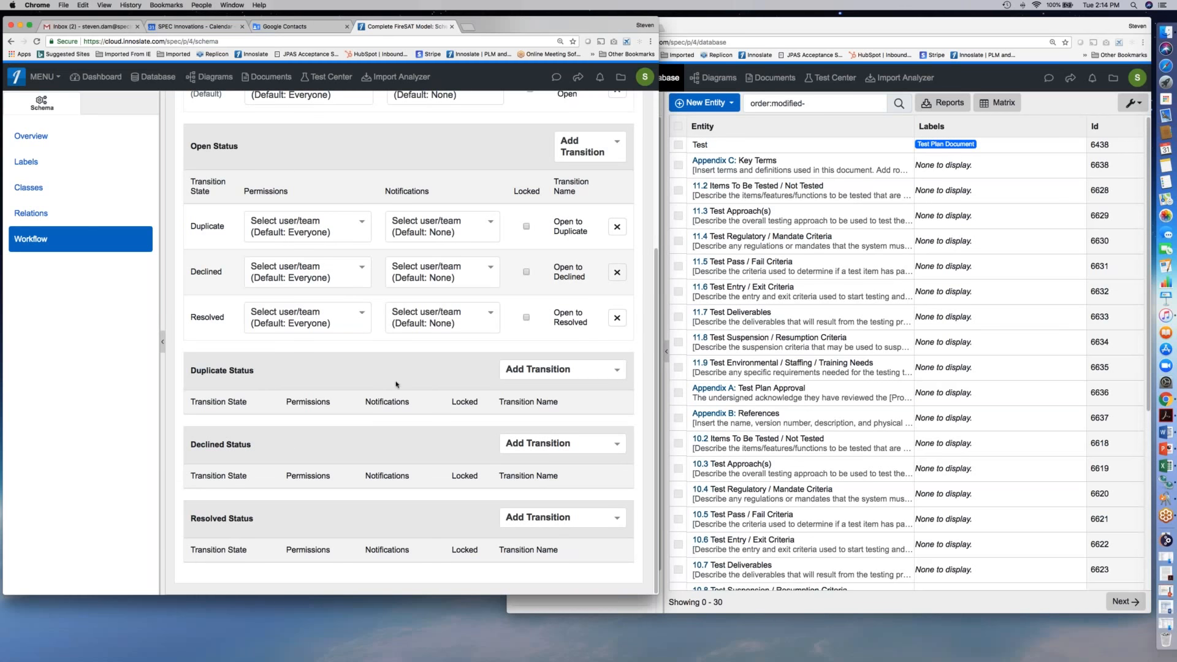
pyautogui.click(526, 369)
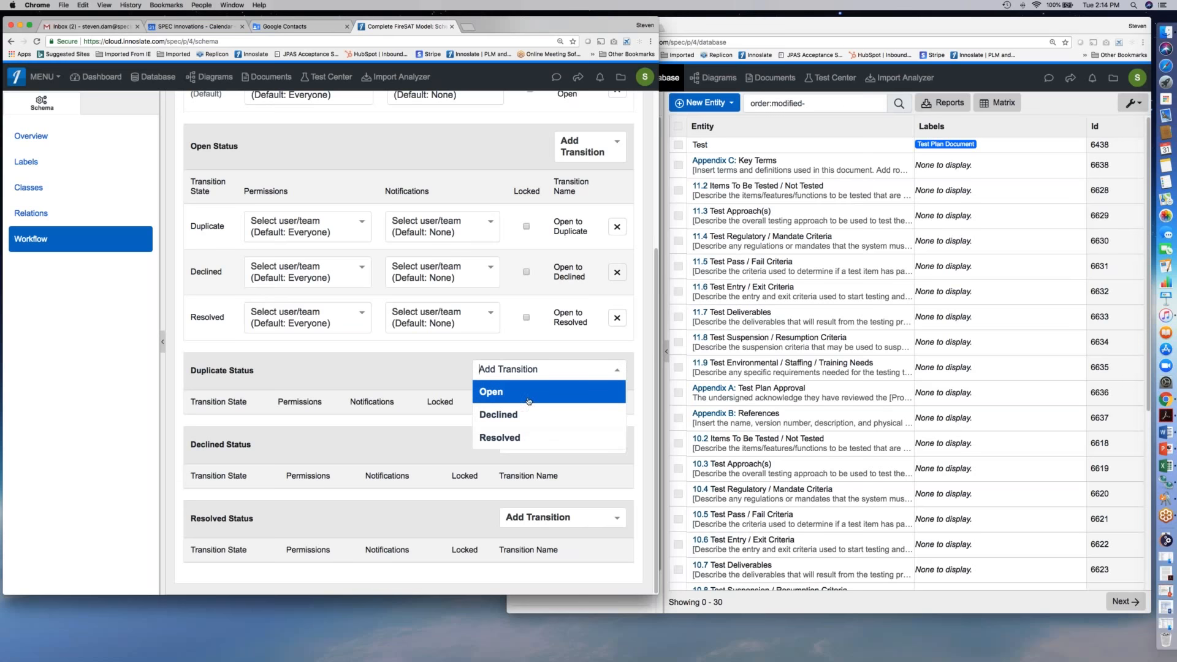
pyautogui.click(491, 392)
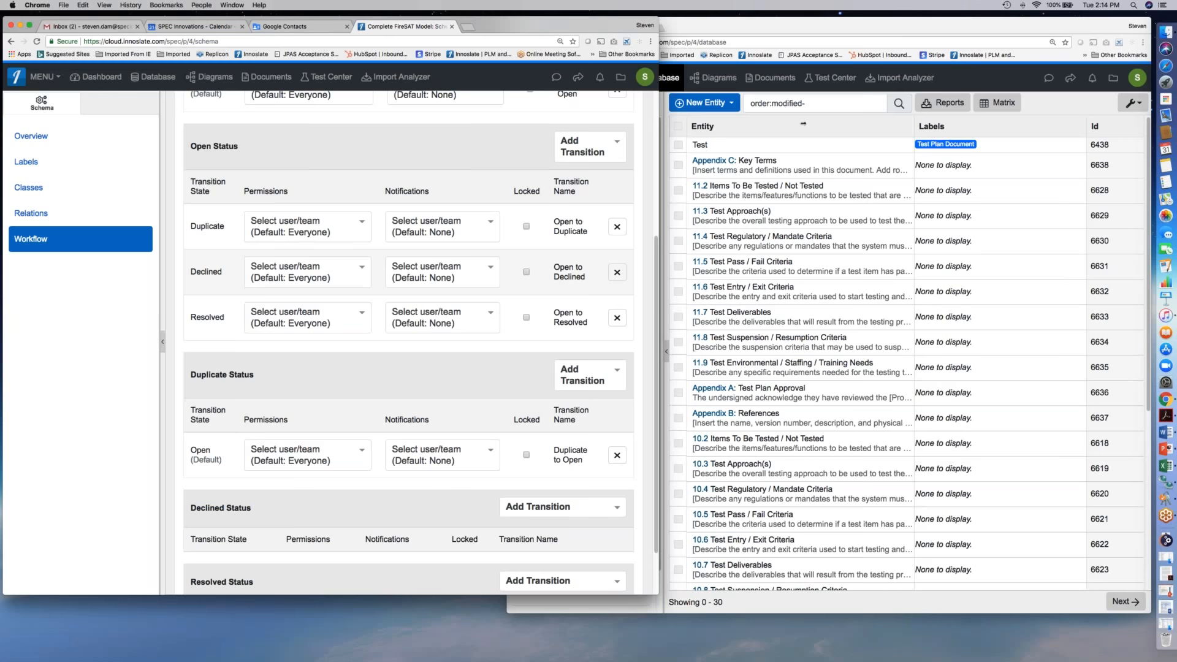
# - Filter the second window's database to the Risk class and select the R.1 Payload Focal Plane Technology entity
pyautogui.click(1066, 103)
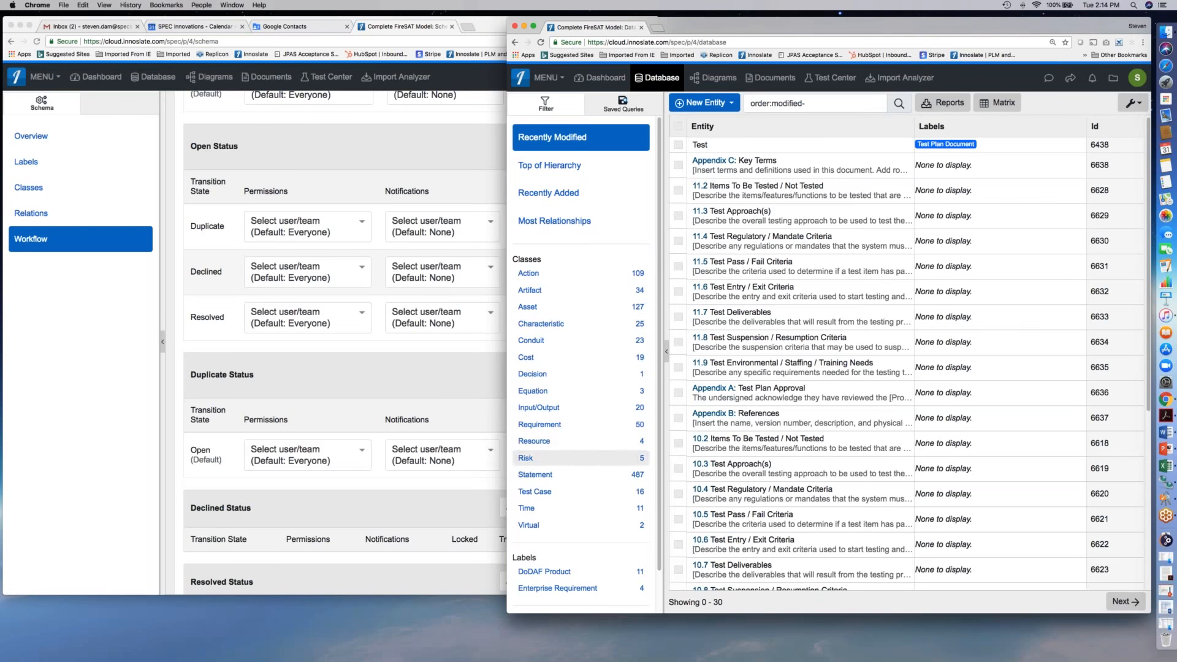
pyautogui.click(545, 457)
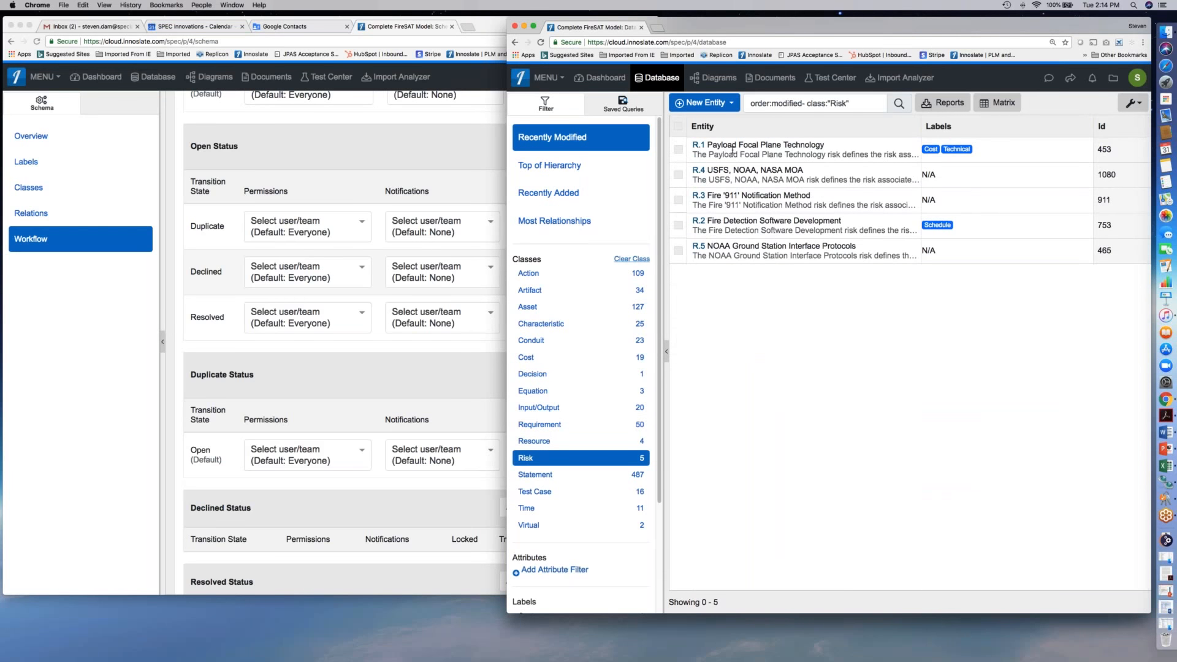
pyautogui.click(755, 145)
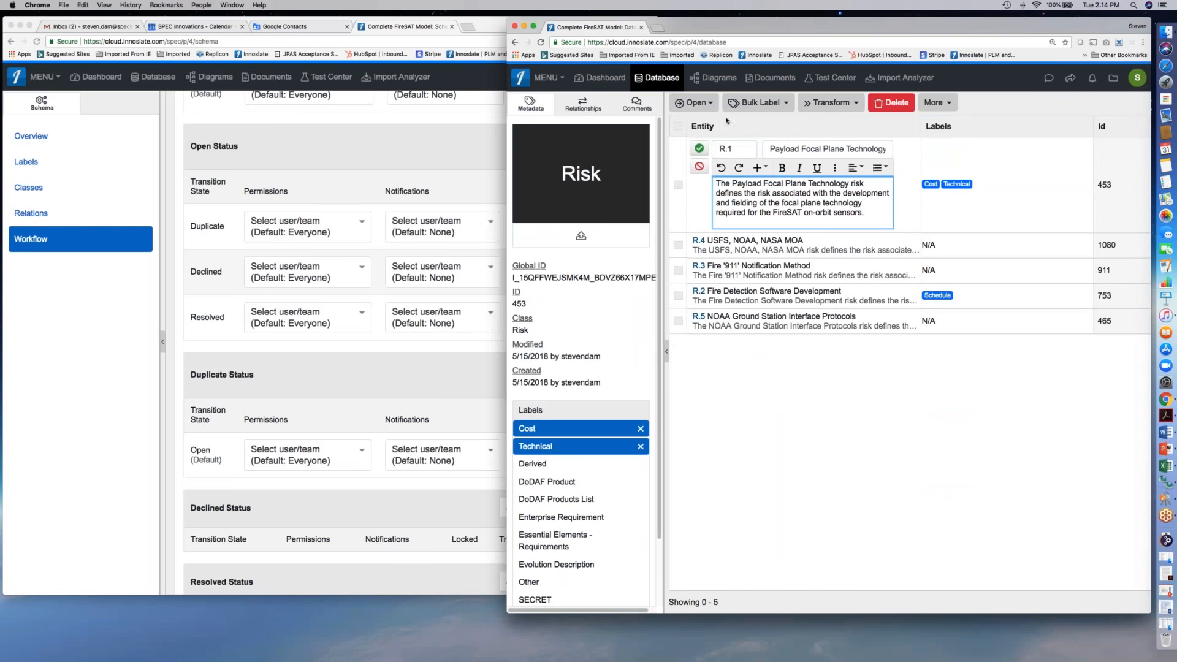
# - Open the full record of the R.1 Payload Focal Plane Technology risk and check its available Status options
pyautogui.click(704, 106)
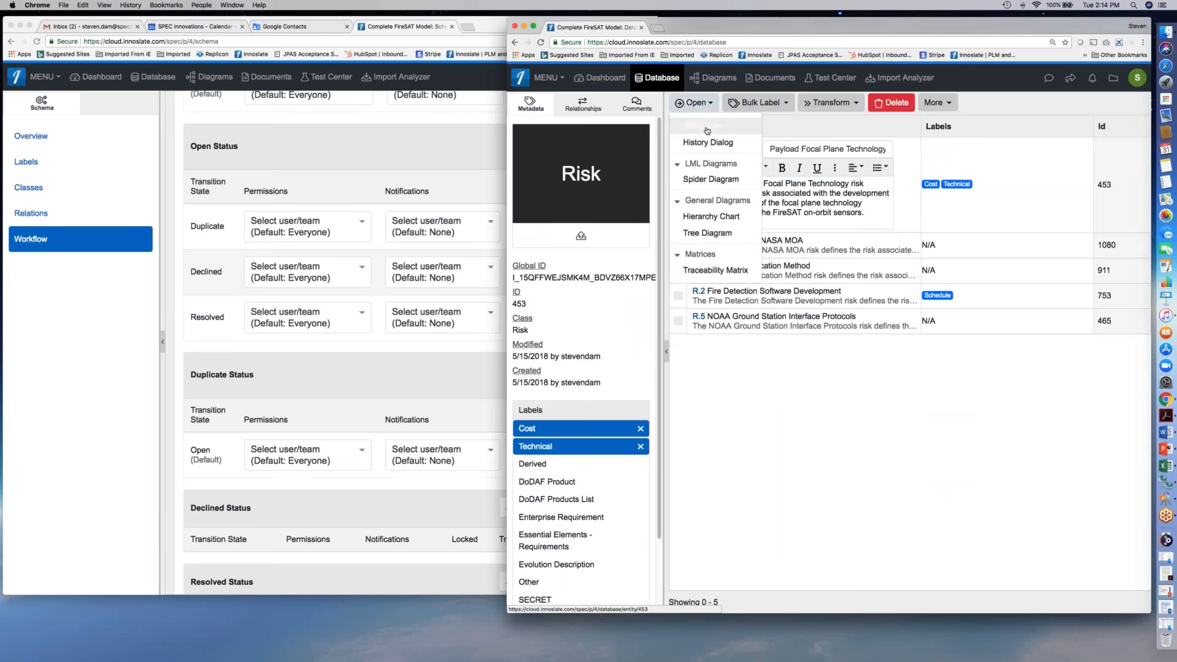
pyautogui.click(707, 129)
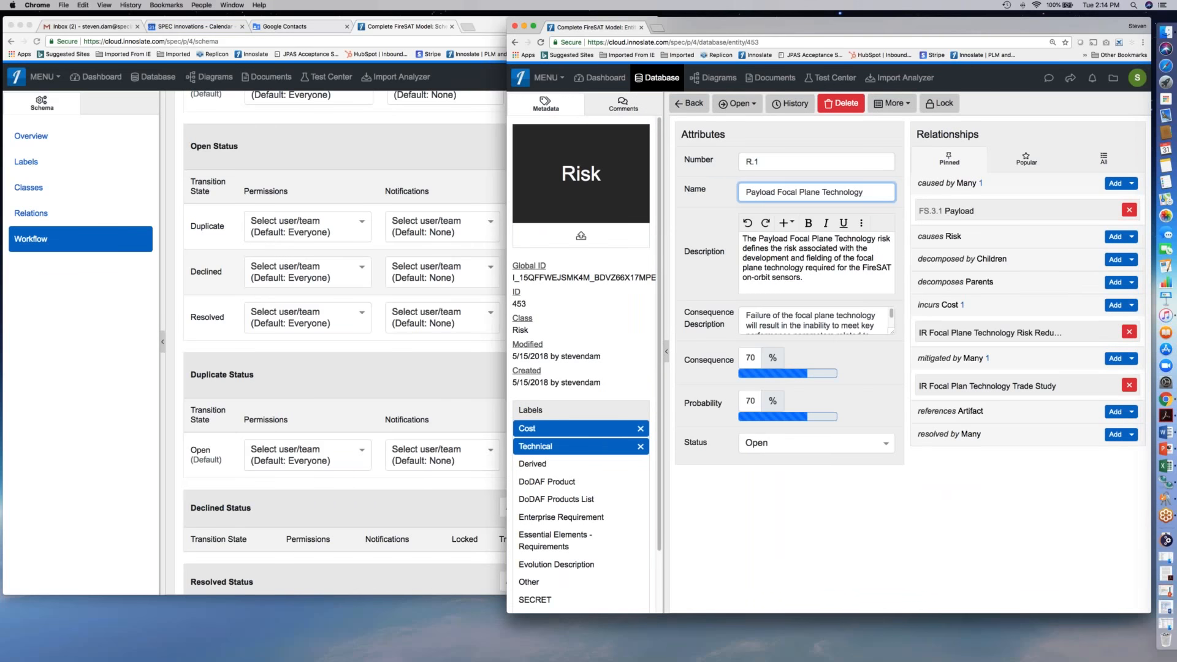
pyautogui.click(885, 446)
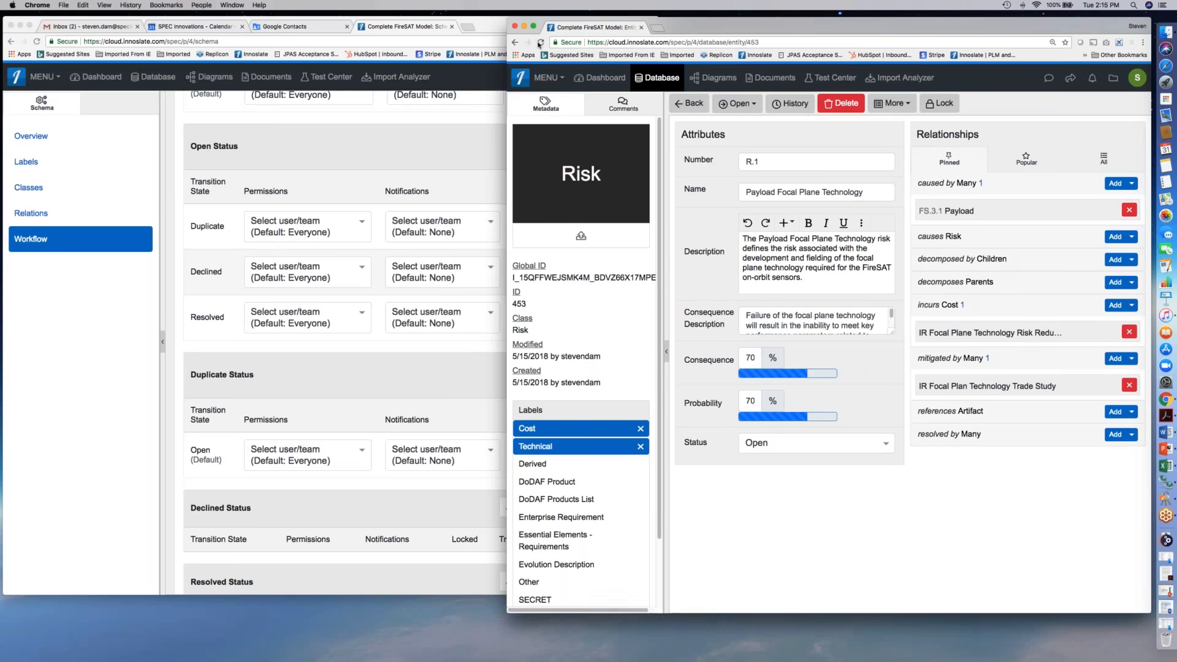
# - Reload the R.1 risk's record and compare its Status options with the Open Status transitions in the schema window
pyautogui.click(540, 43)
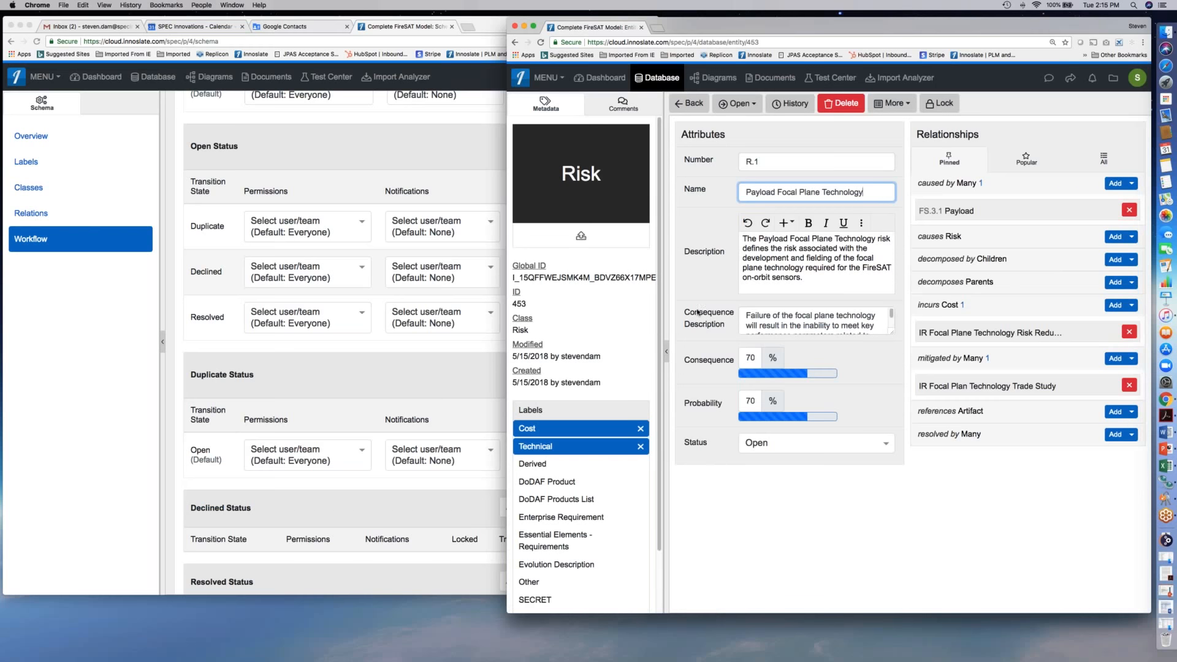
pyautogui.click(889, 446)
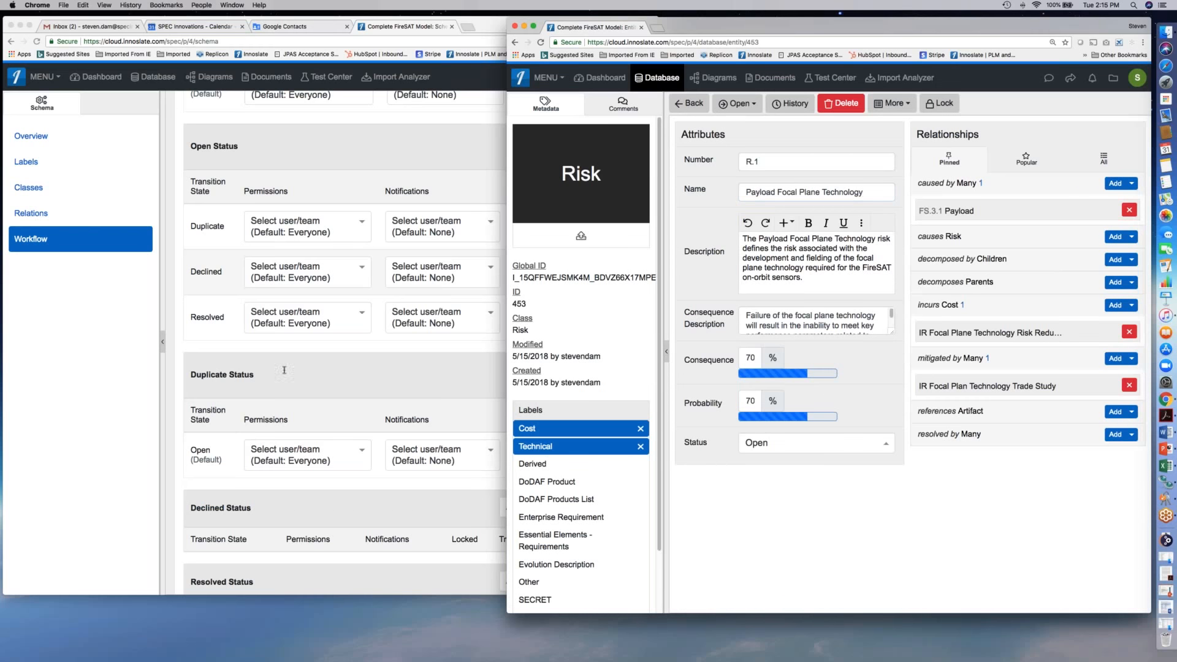
pyautogui.click(188, 194)
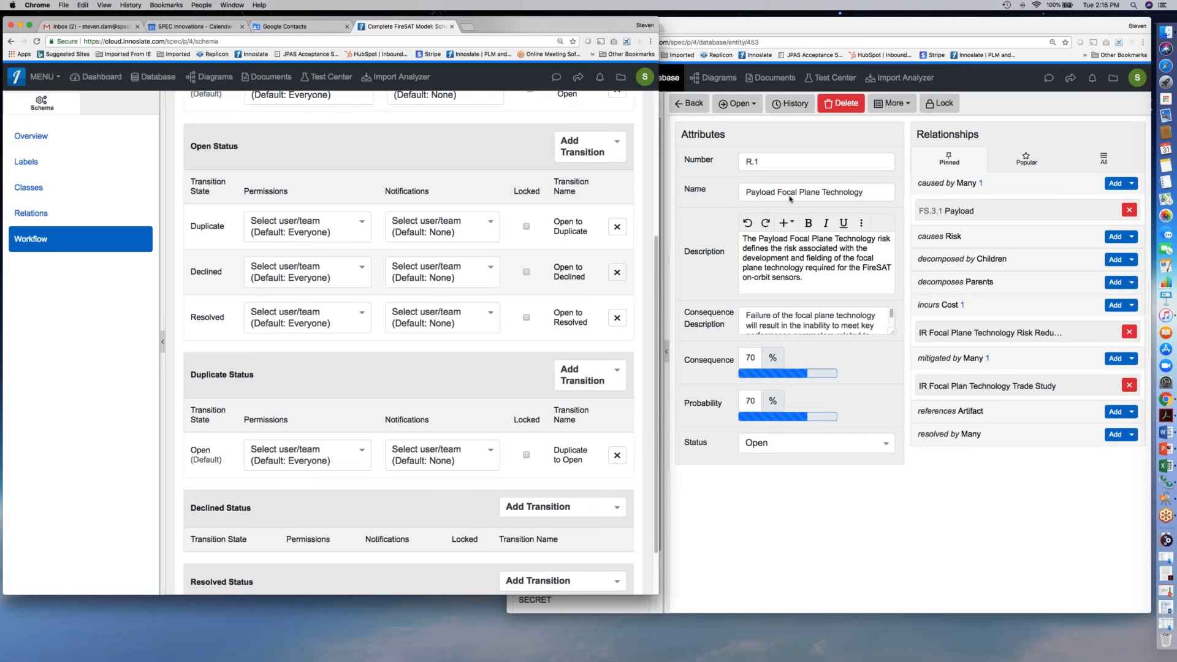
pyautogui.click(995, 96)
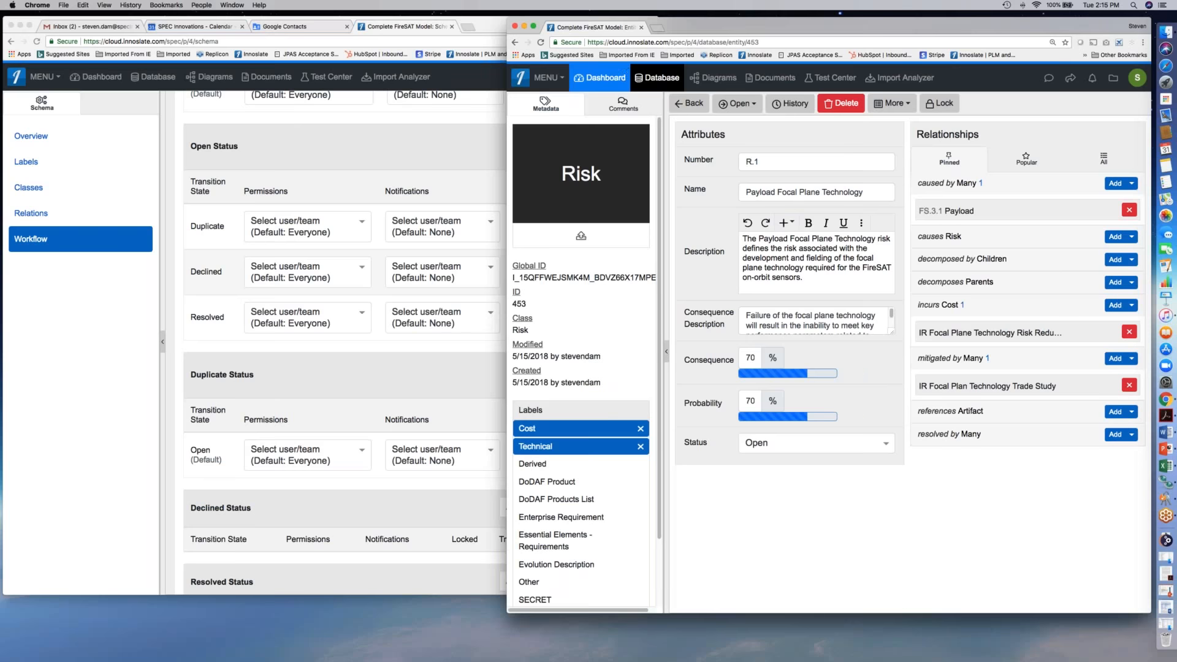
# - Filter the database to the Requirement class and open the full record of OR.1 Space vehicle first-mode natural frequency
pyautogui.click(649, 79)
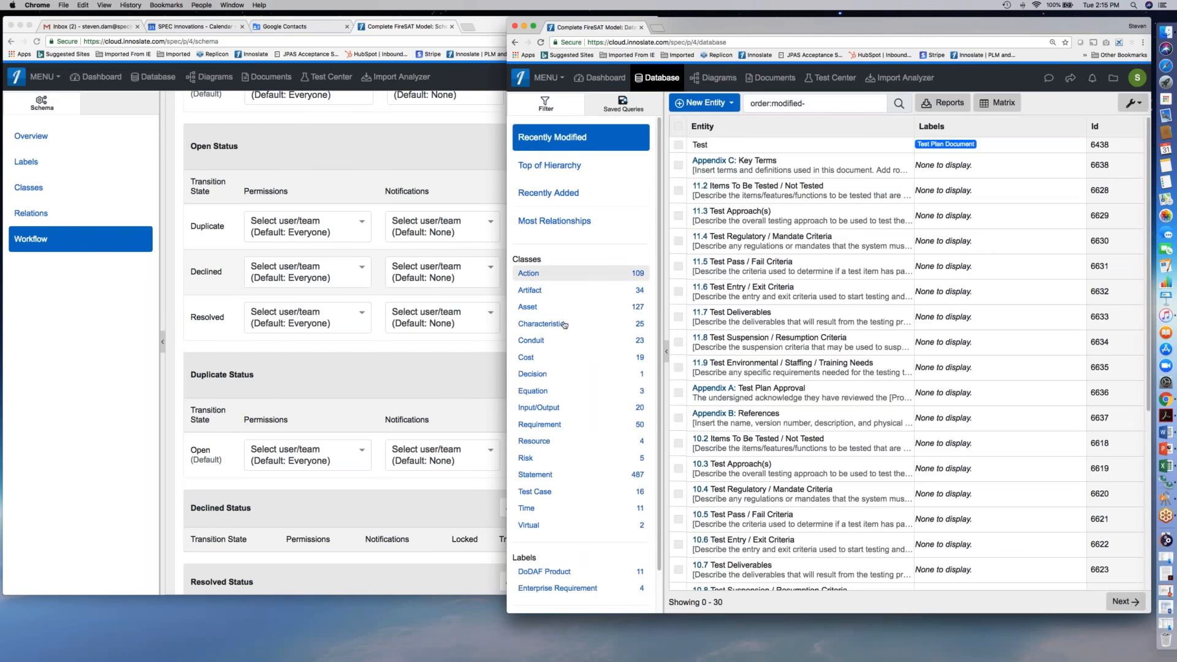
pyautogui.click(563, 426)
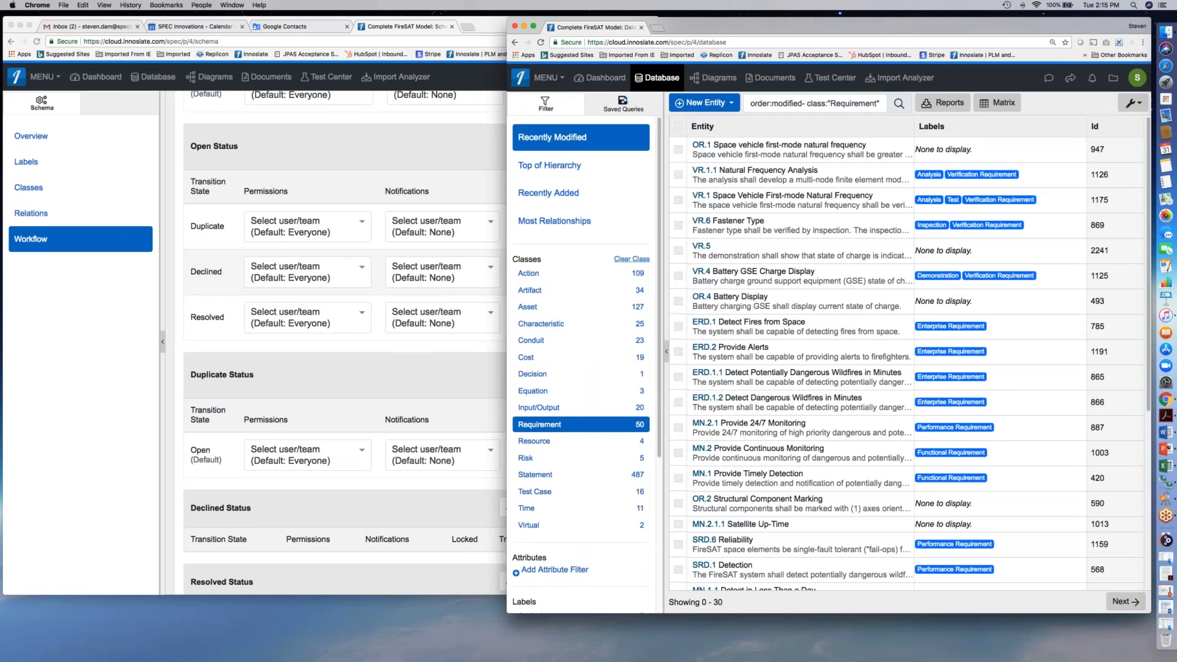
pyautogui.click(802, 151)
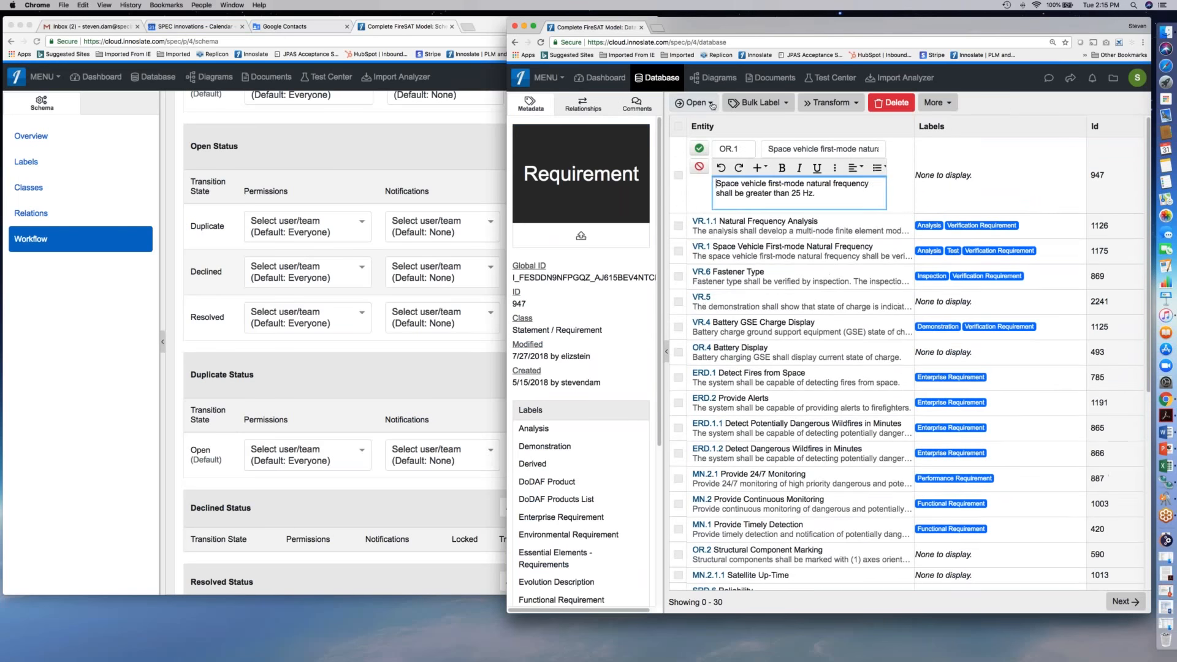
pyautogui.click(694, 103)
pyautogui.click(711, 124)
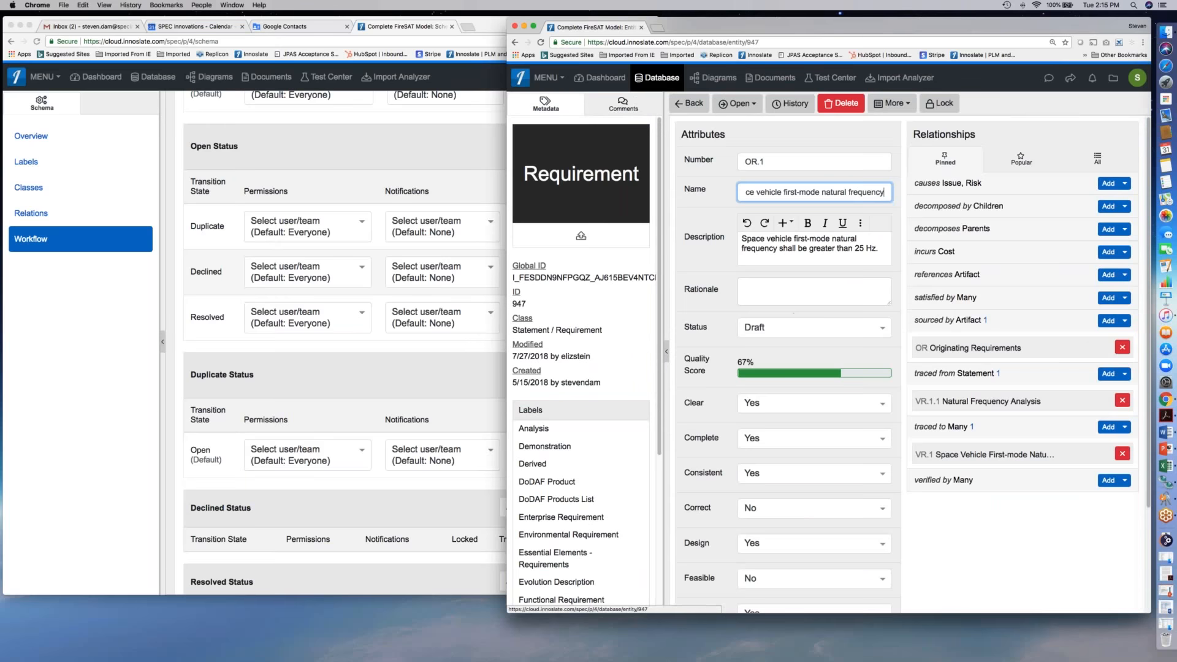
# - Set the OR.1 requirement's Status to In Review, save the change and return to the entity list
pyautogui.scroll(-2, 827, 338)
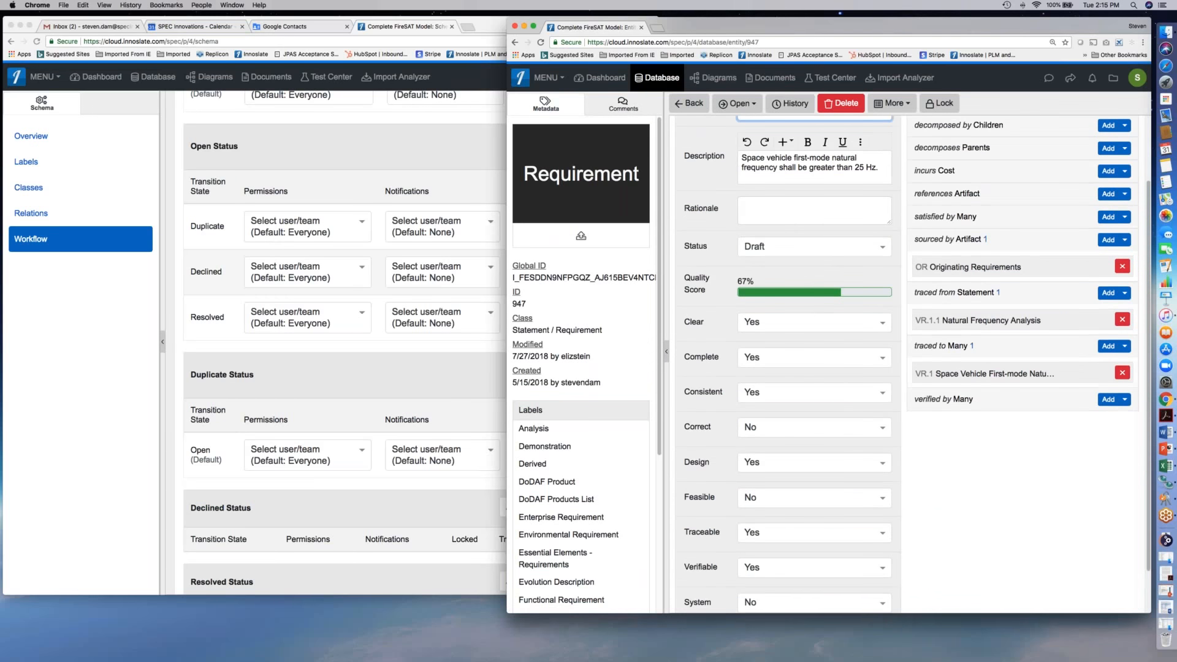
pyautogui.scroll(1, 876, 487)
pyautogui.scroll(3, 875, 487)
pyautogui.click(884, 330)
pyautogui.click(819, 374)
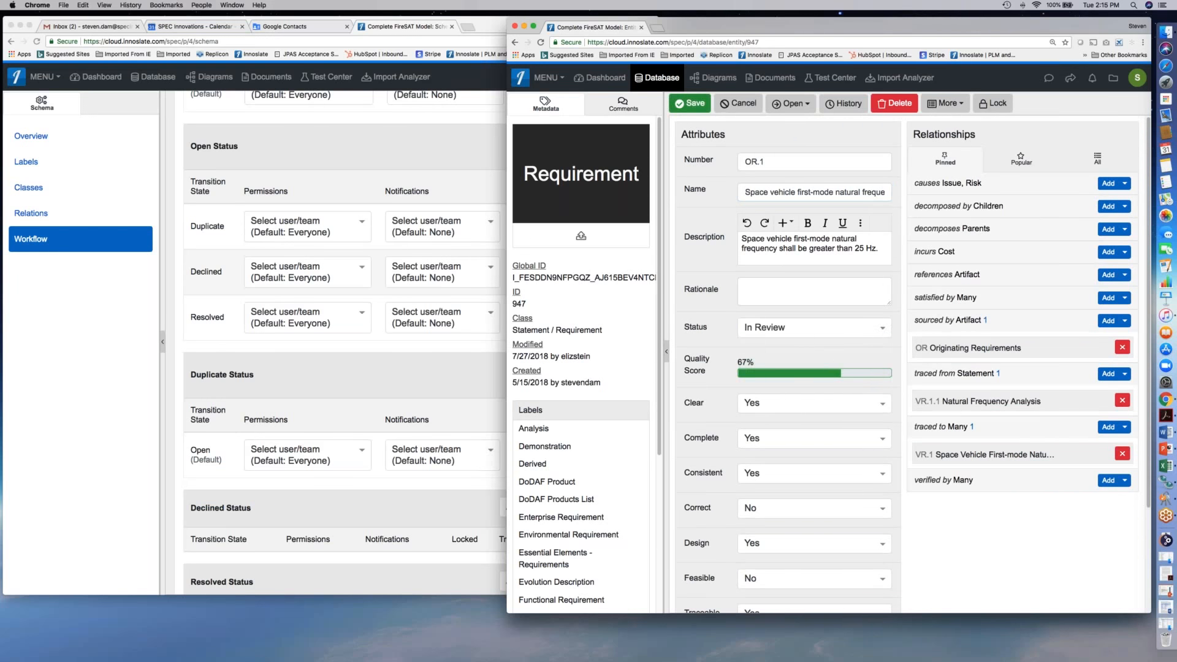
pyautogui.click(690, 103)
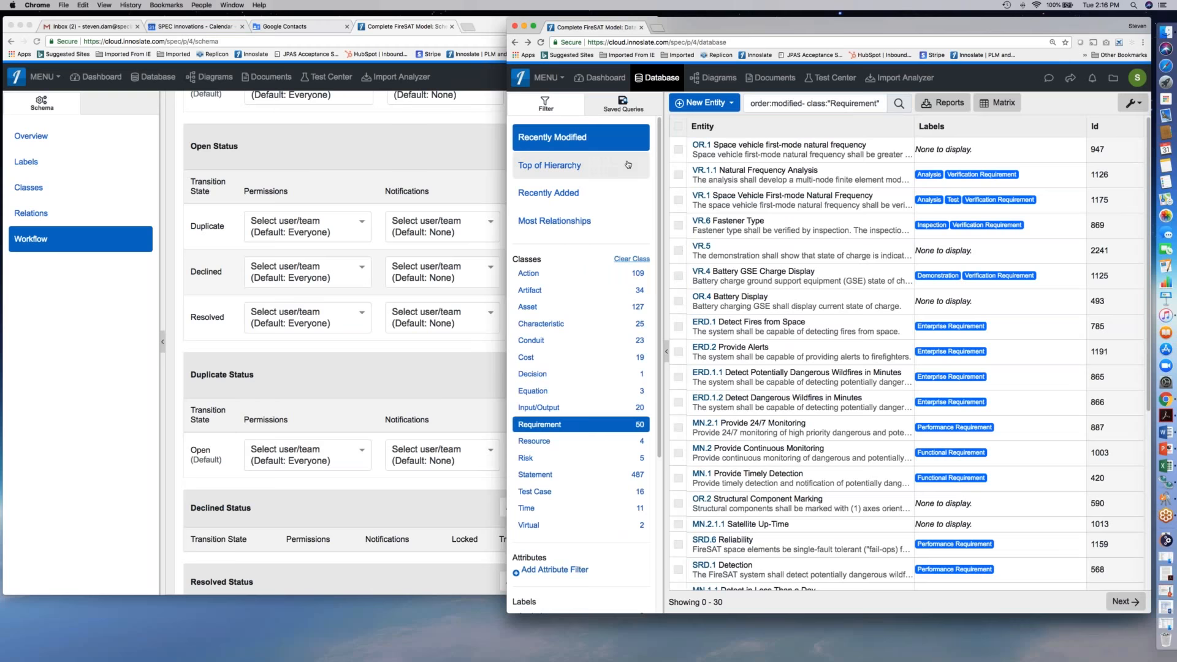
# - Open the Complete FireSAT Model project dashboard and widen the browser window to show its Activity Feed
pyautogui.click(610, 79)
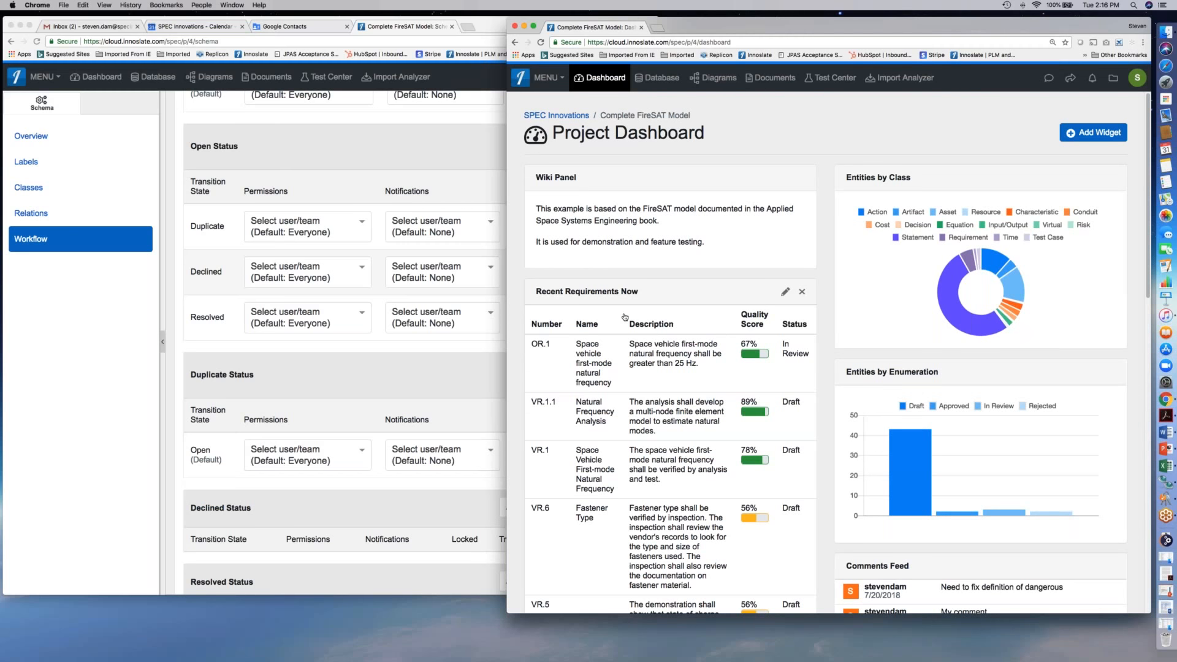
pyautogui.moveTo(506, 339); pyautogui.dragTo(445, 338)
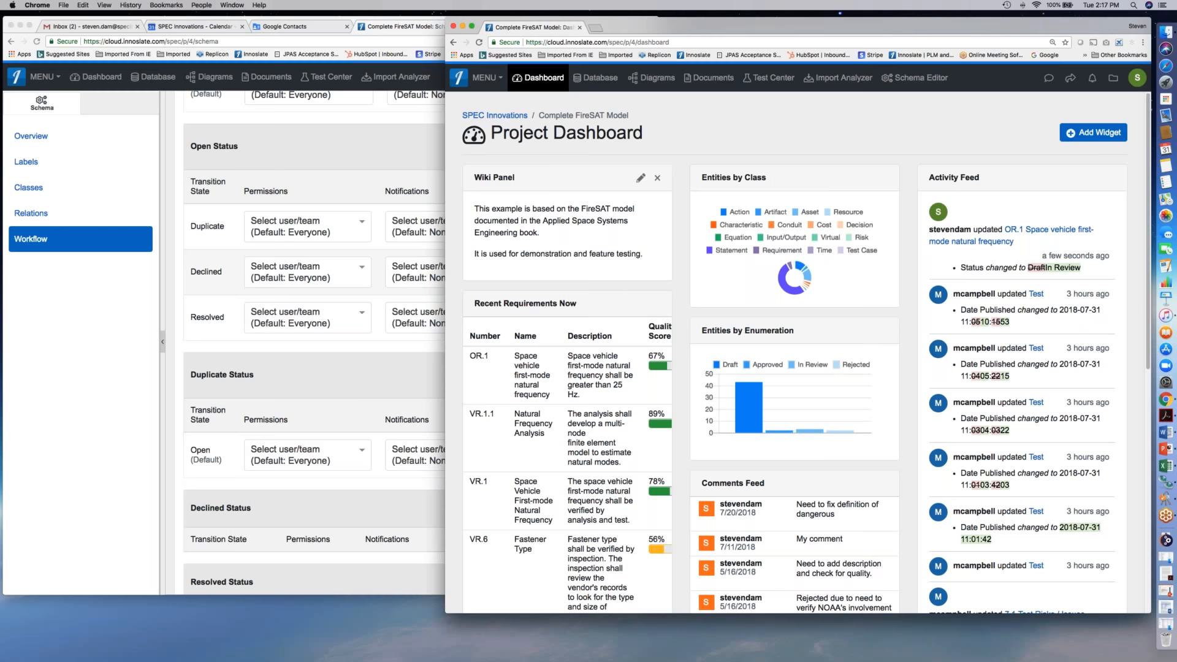
pyautogui.moveTo(382, 265); pyautogui.dragTo(241, 270)
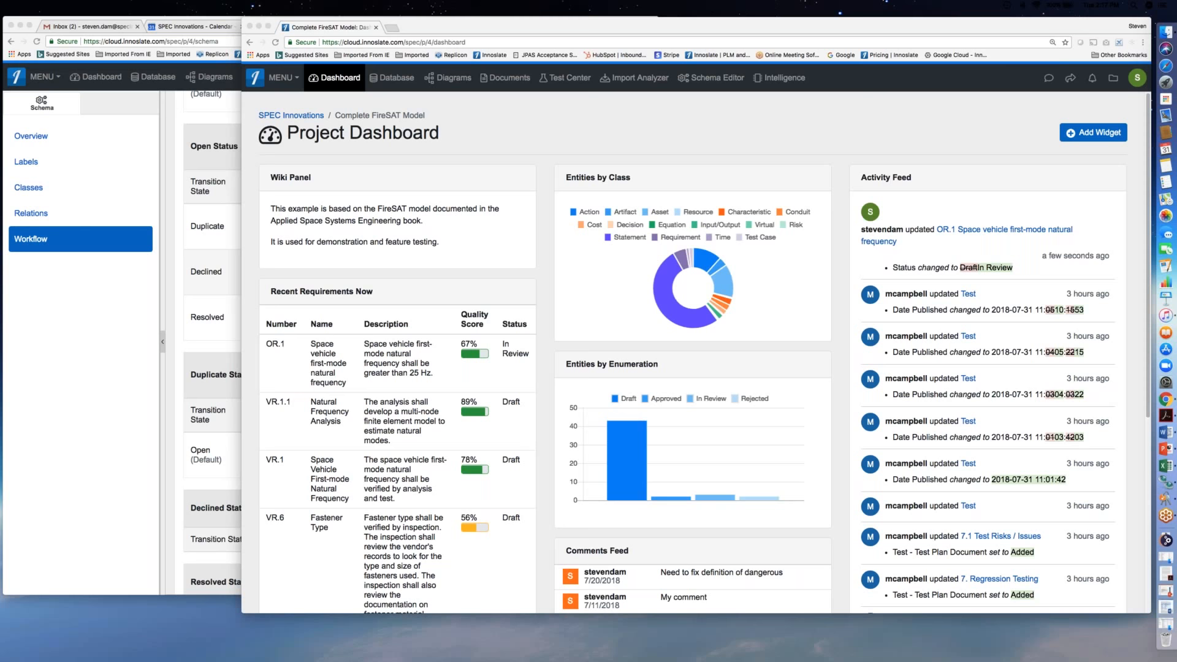
pyautogui.click(488, 134)
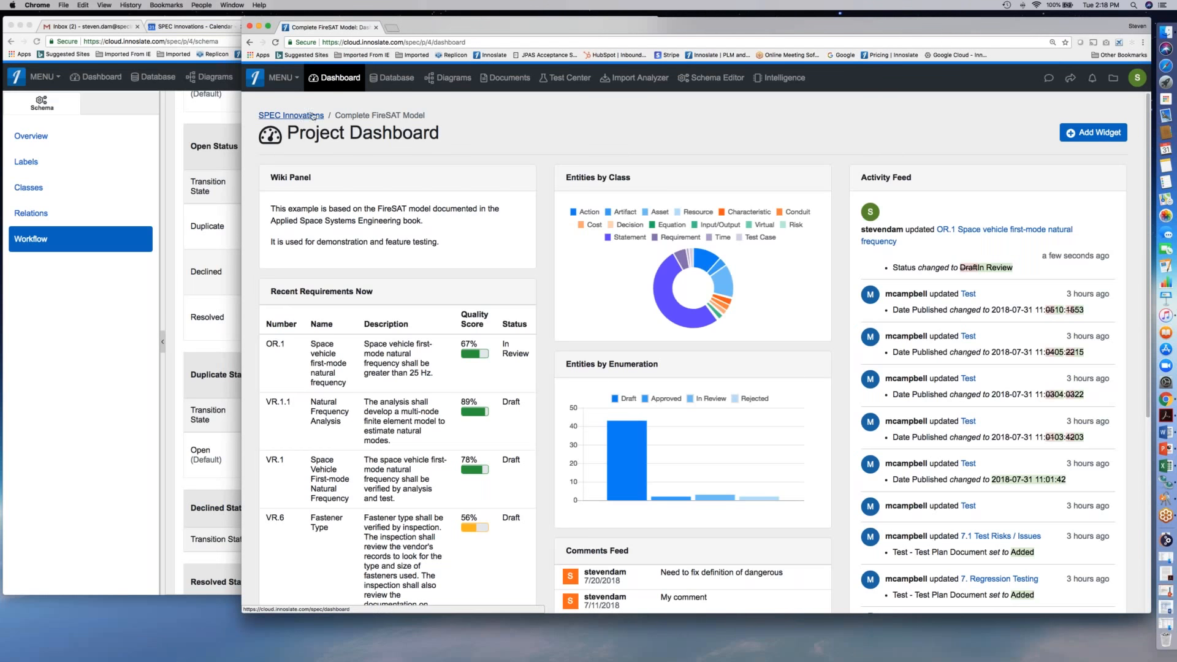
# - Examine the project's sharing settings, including the users available to add and the permission roles, and leave them without changes
pyautogui.click(1070, 78)
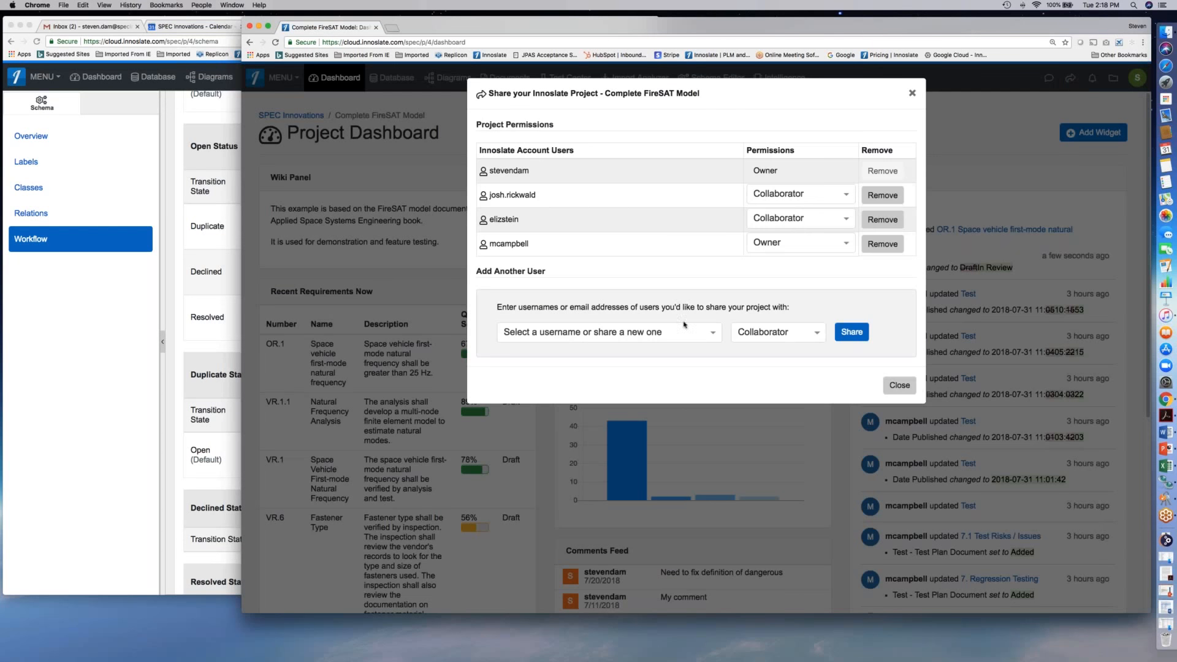
pyautogui.click(714, 334)
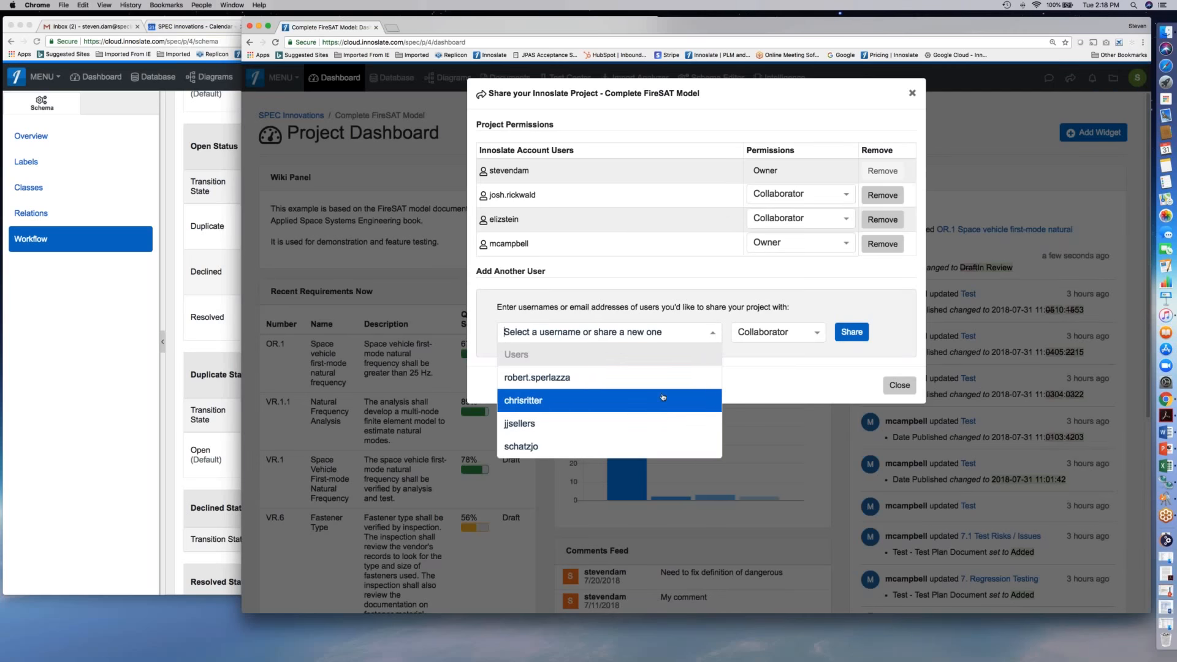
pyautogui.click(746, 368)
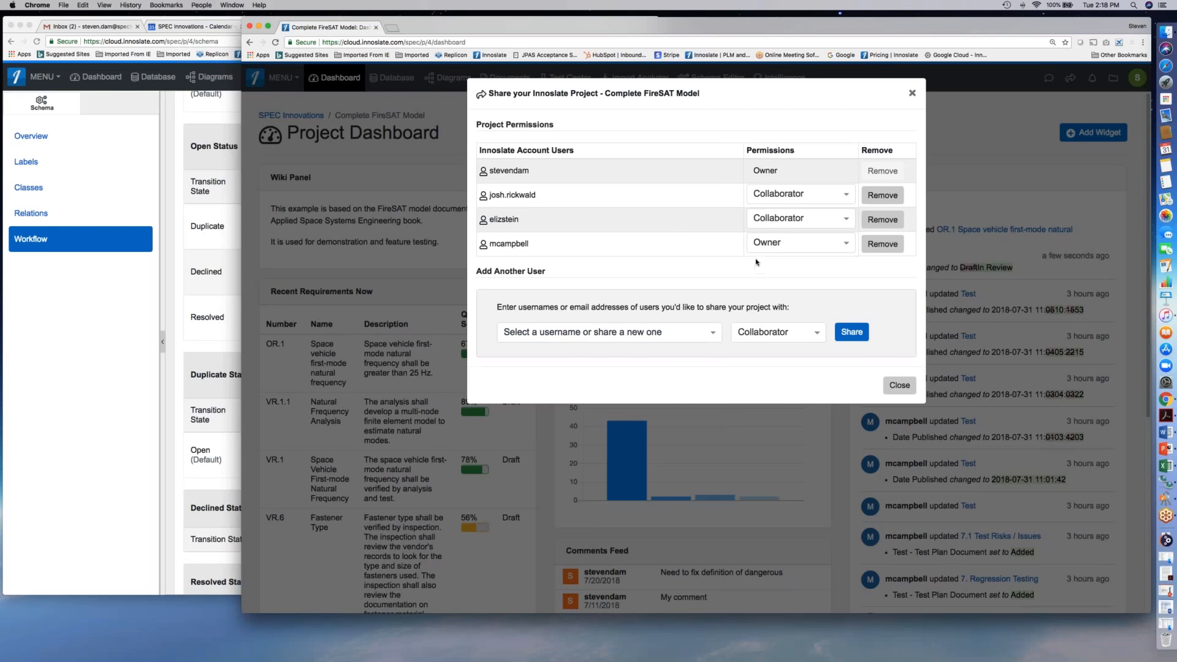
pyautogui.click(847, 220)
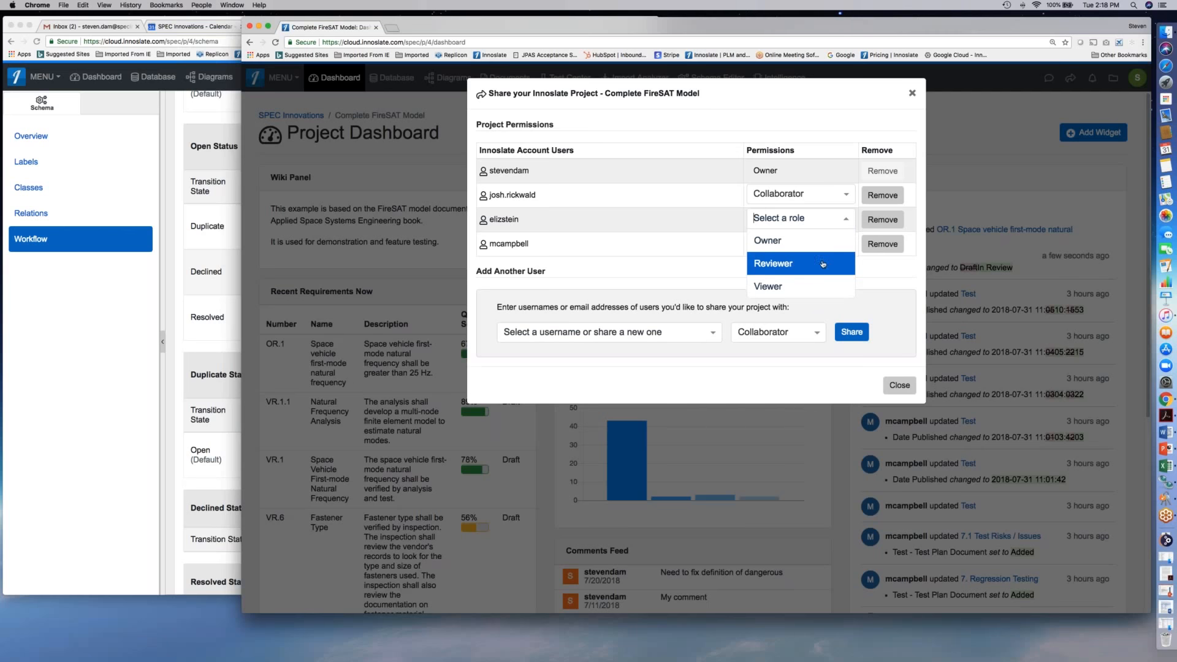
pyautogui.click(822, 130)
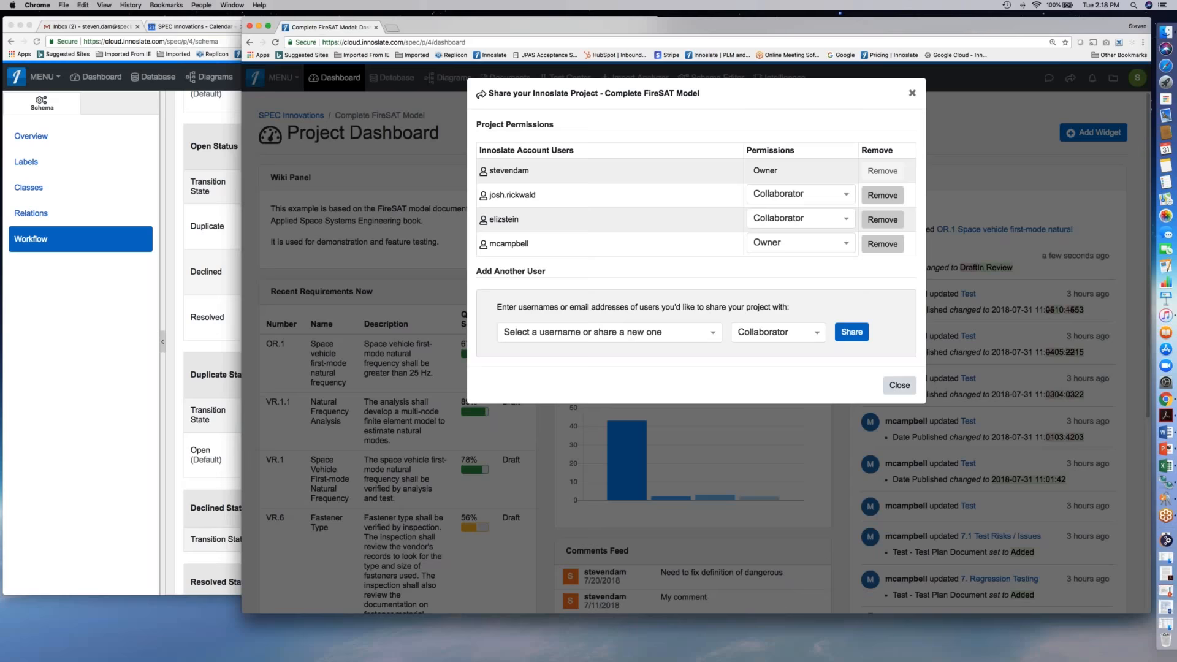
pyautogui.click(899, 386)
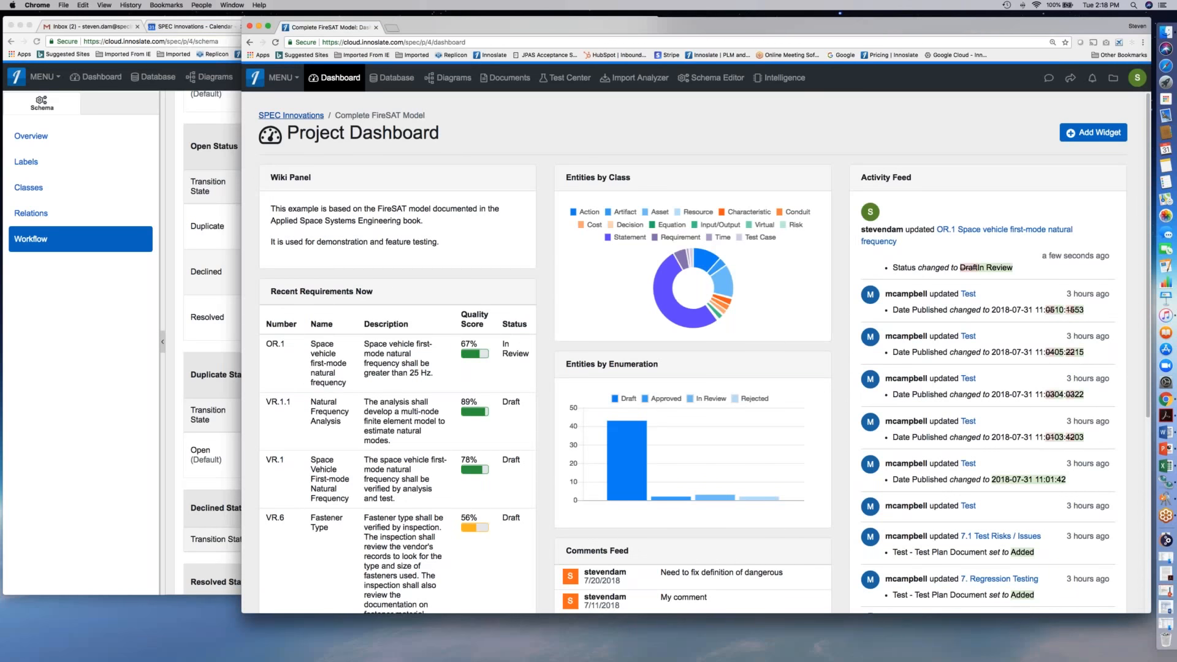
# - Go through the Organization Dashboard to the Admin Dashboard and open the SPEC Innovations organization
pyautogui.click(301, 117)
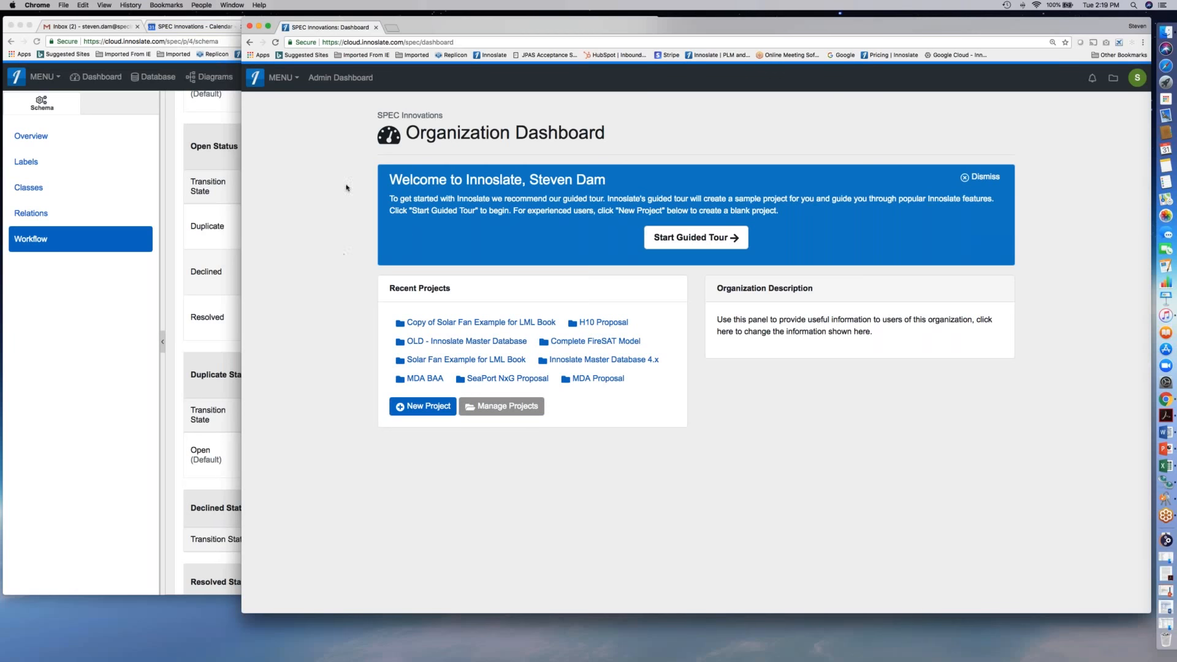
pyautogui.click(338, 78)
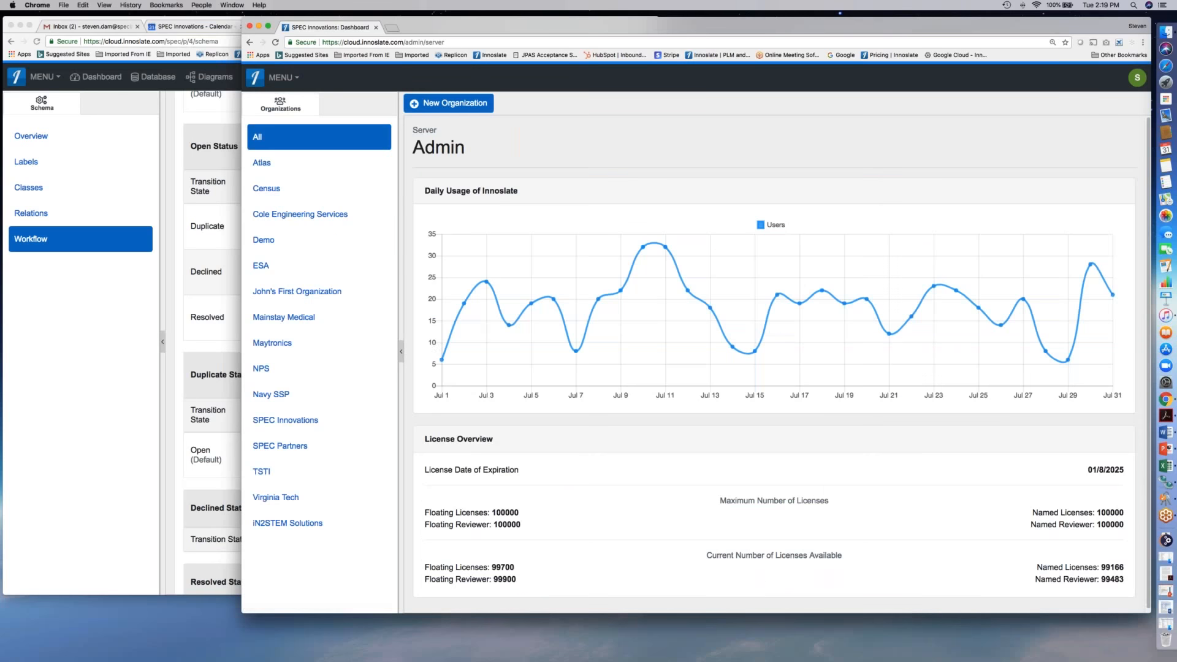
pyautogui.scroll(-1, 624, 467)
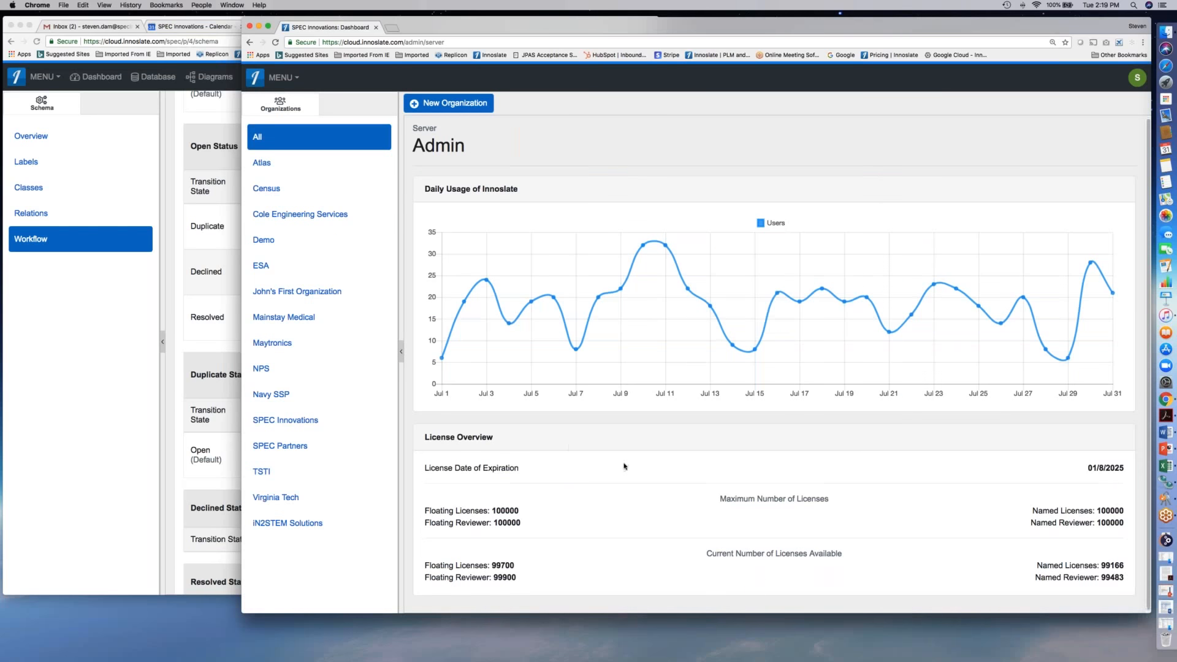
pyautogui.scroll(1, 624, 467)
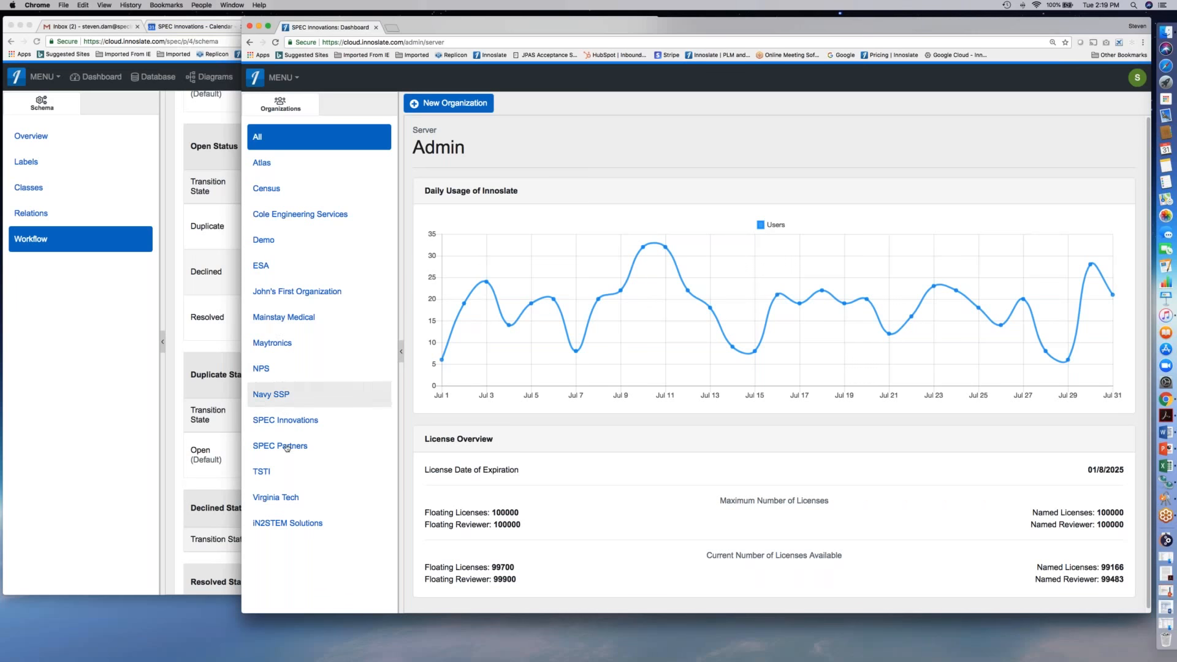
pyautogui.click(284, 424)
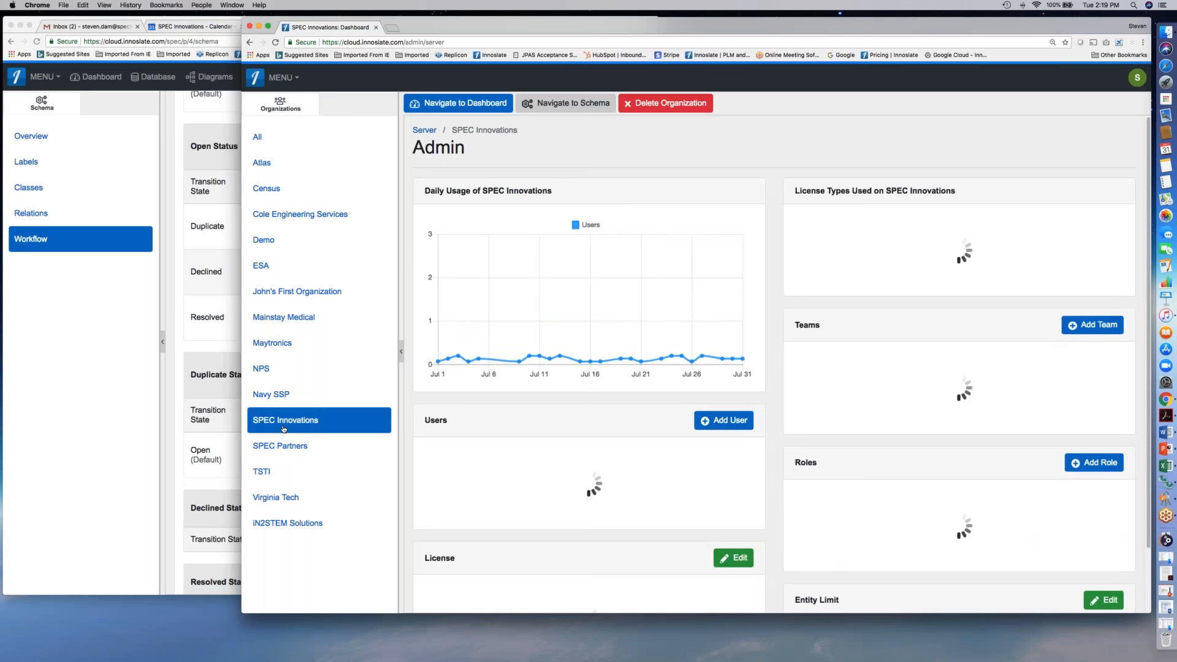
# - Collapse the organization list and examine SPEC Innovations' daily usage, license types, users, teams and roles
pyautogui.scroll(-5, 601, 393)
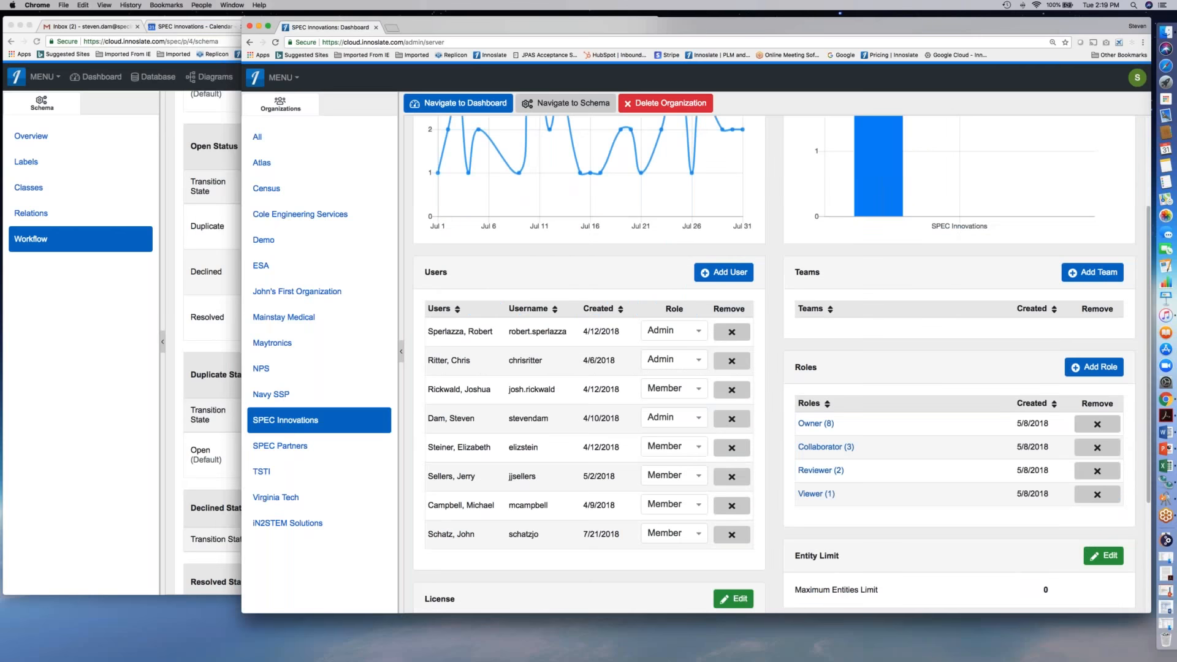
pyautogui.click(402, 352)
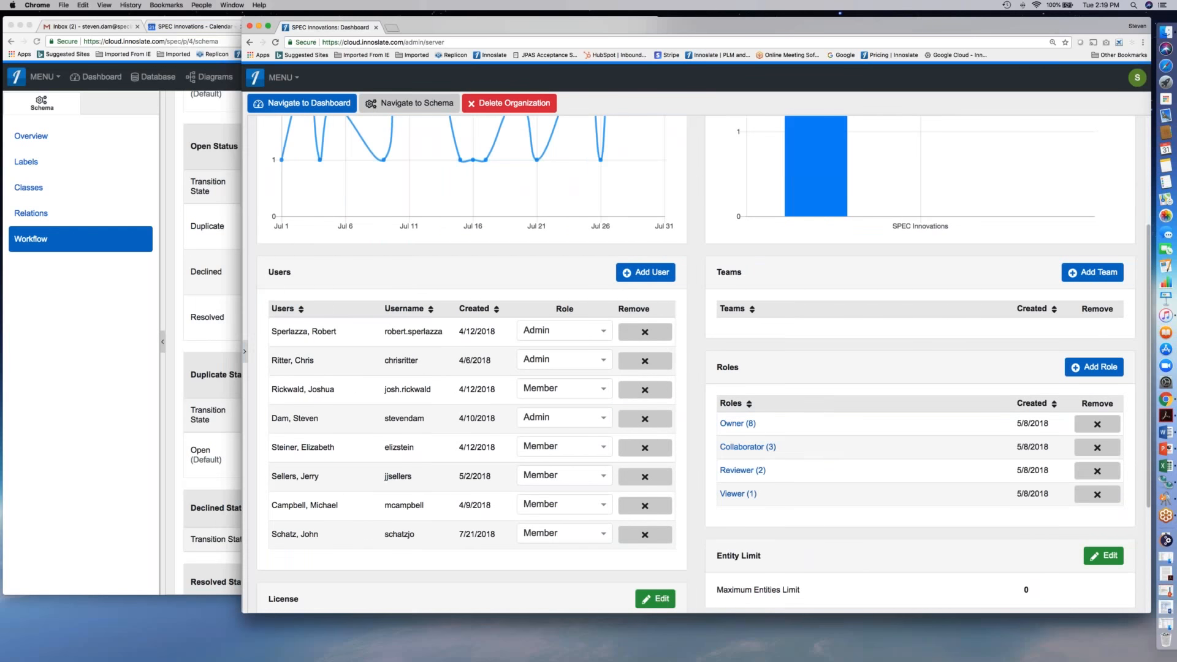
pyautogui.scroll(2, 441, 338)
pyautogui.scroll(2, 441, 339)
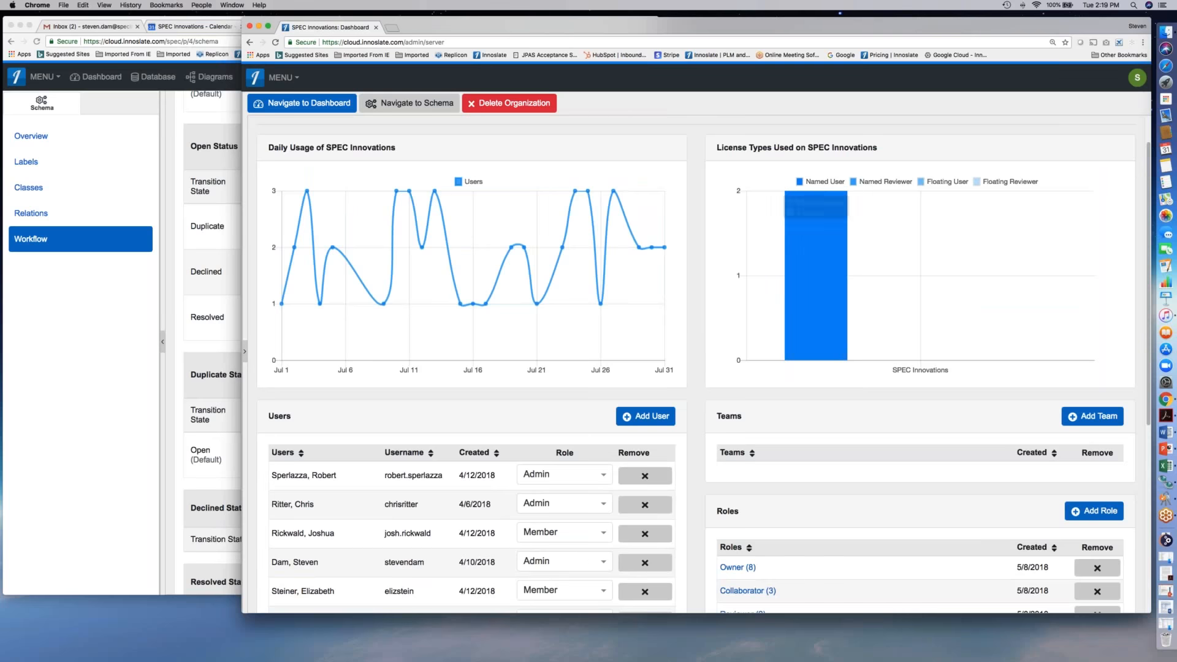
pyautogui.scroll(-1, 690, 385)
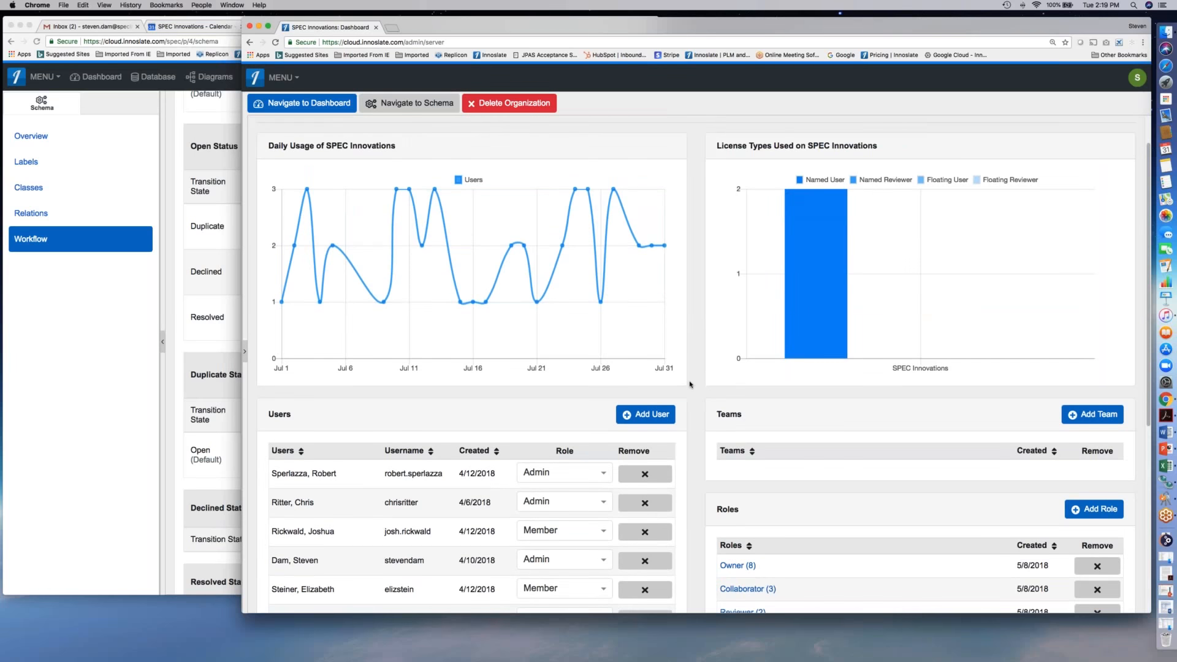
pyautogui.scroll(-5, 691, 385)
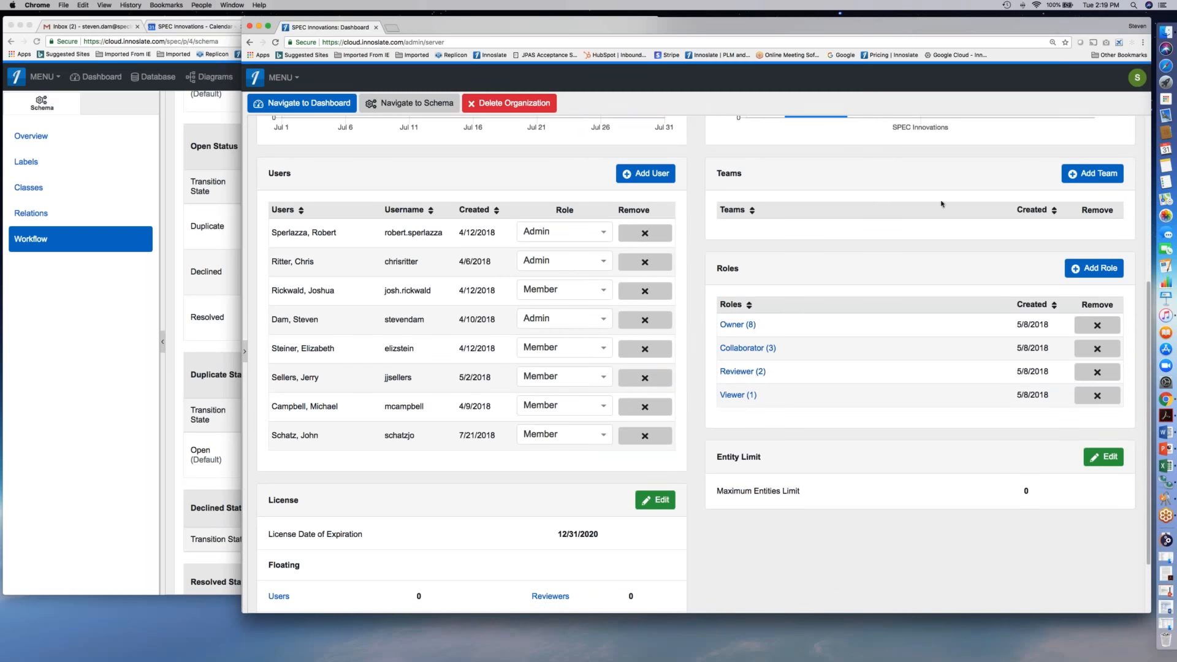
# - Create a team named Software Team with the description "People working on Innoslate" in the SPEC Innovations organization
pyautogui.click(1094, 175)
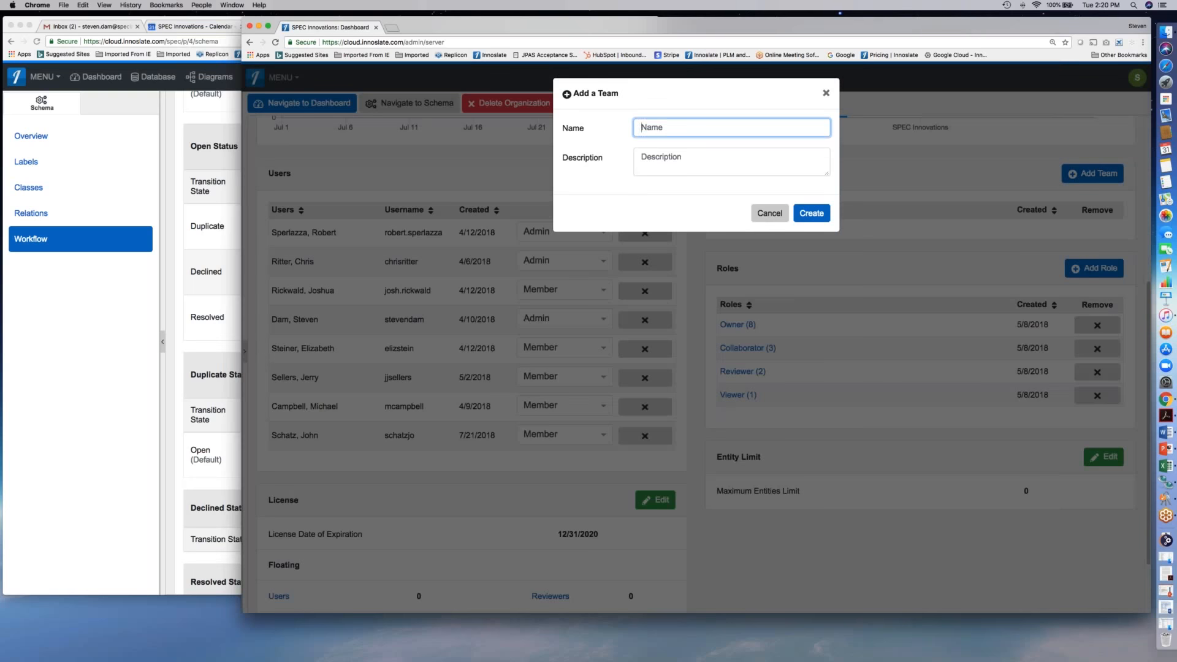
pyautogui.write('Software Team')
pyautogui.click(684, 162)
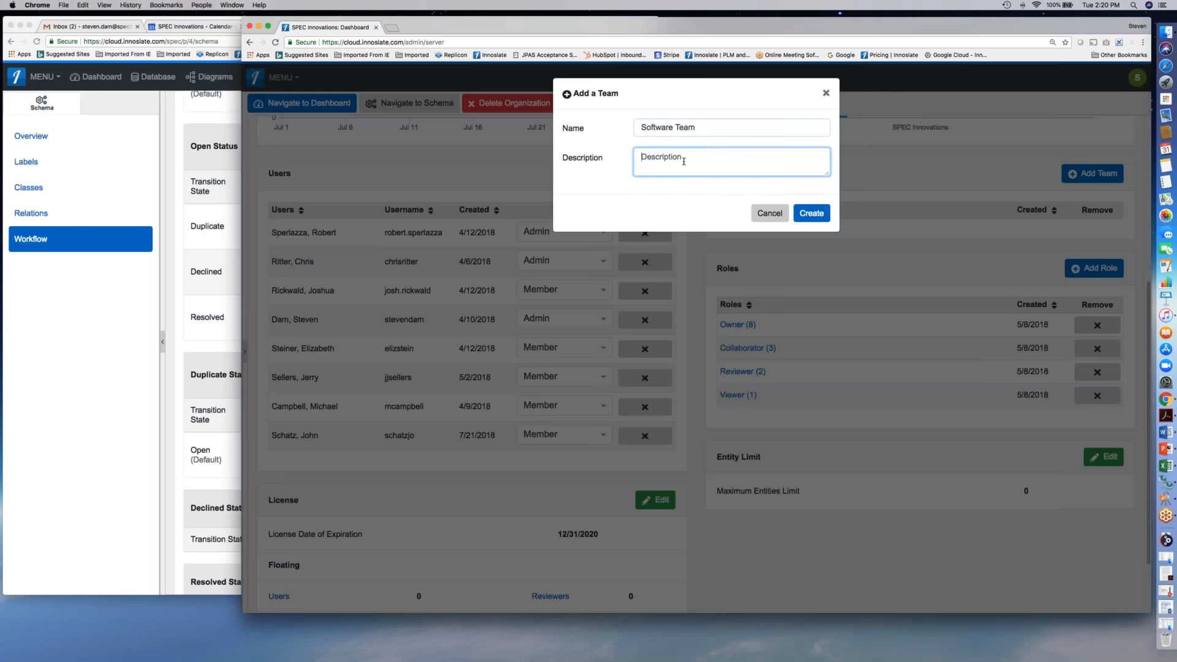
pyautogui.write('People working on Innoslate')
pyautogui.click(821, 213)
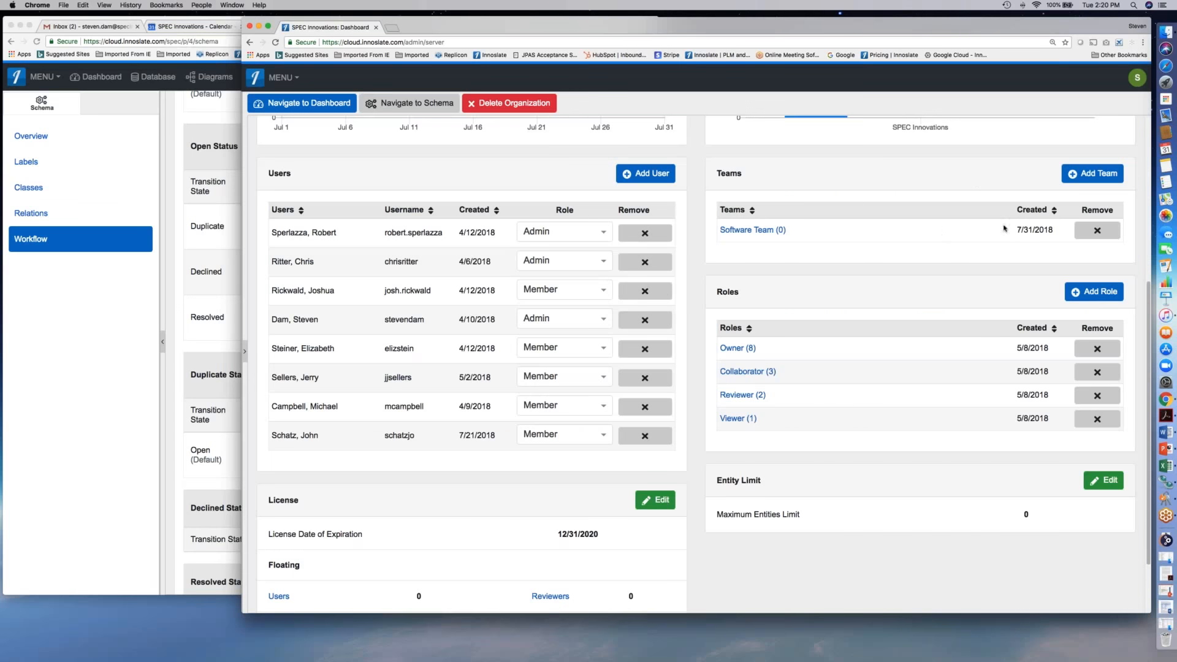
# - Open Software Team and add three of the organization's existing users as its members
pyautogui.click(754, 230)
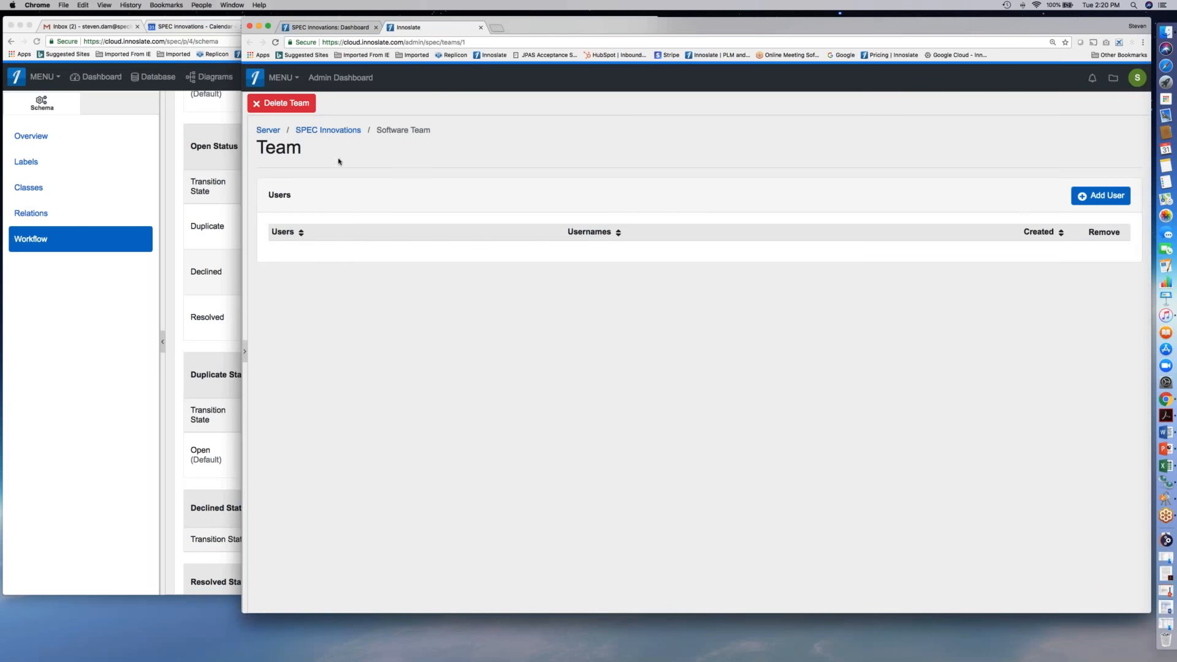
pyautogui.click(1090, 196)
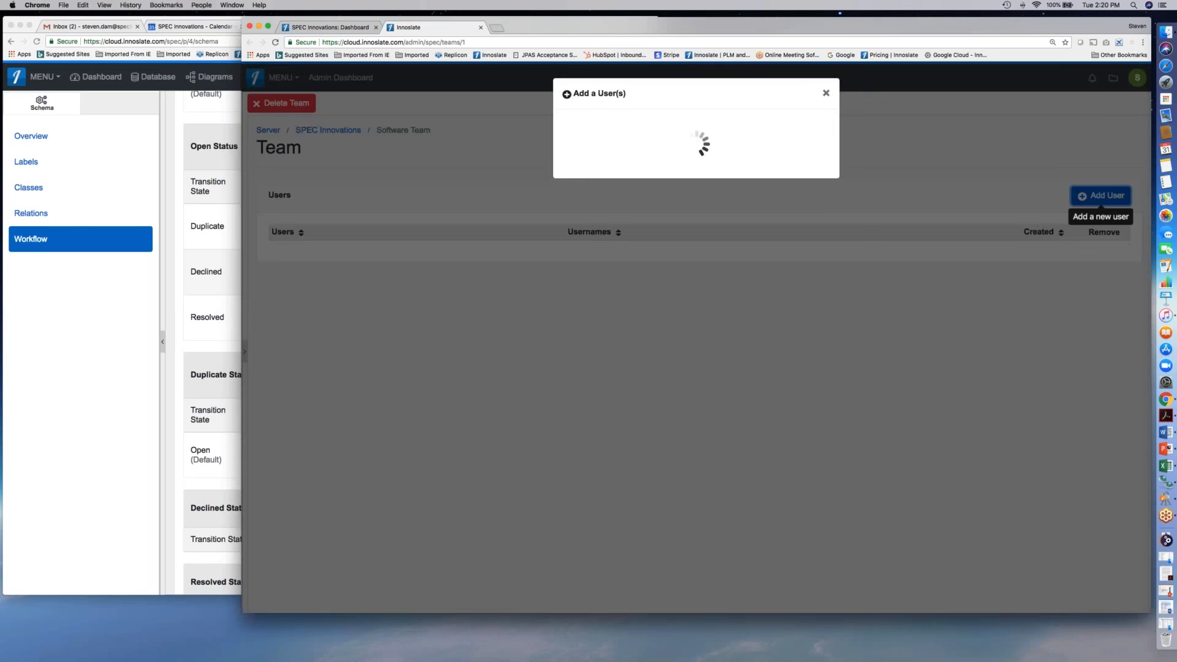
pyautogui.click(711, 153)
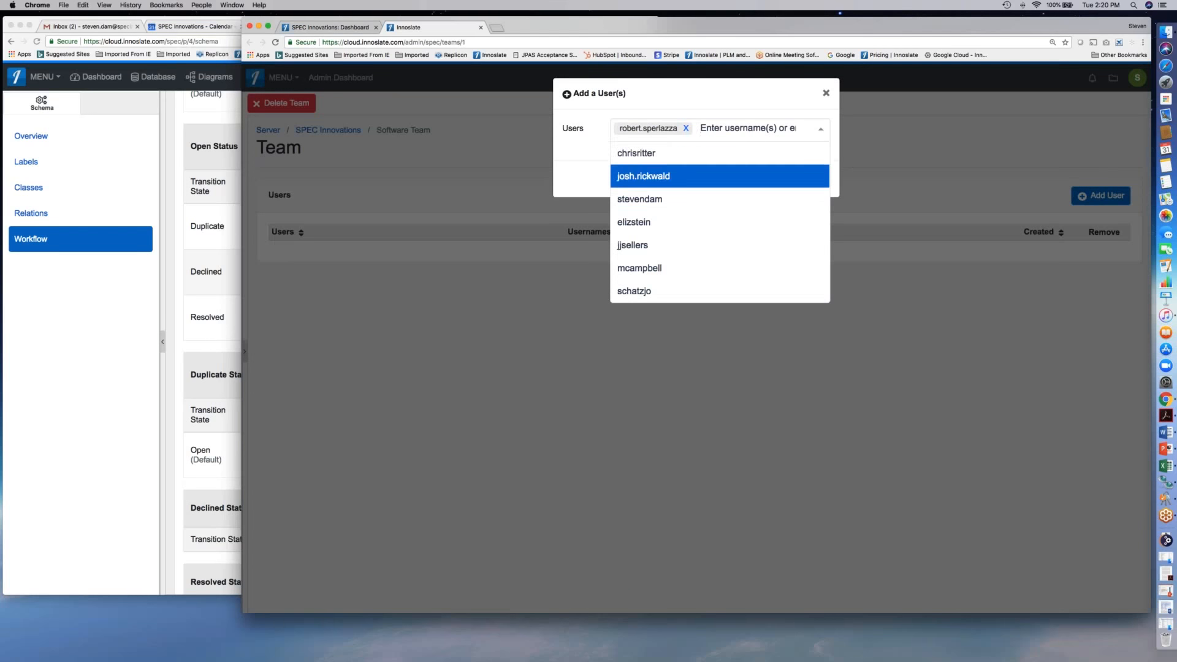
pyautogui.click(650, 176)
pyautogui.click(652, 191)
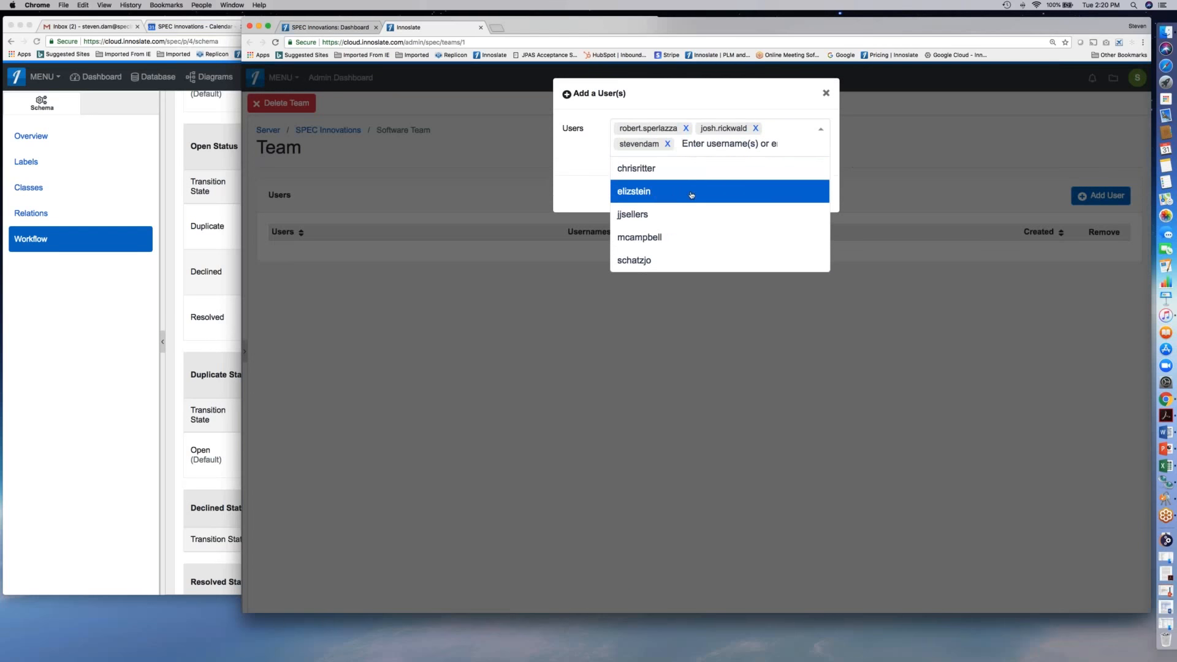
pyautogui.click(941, 153)
pyautogui.click(823, 194)
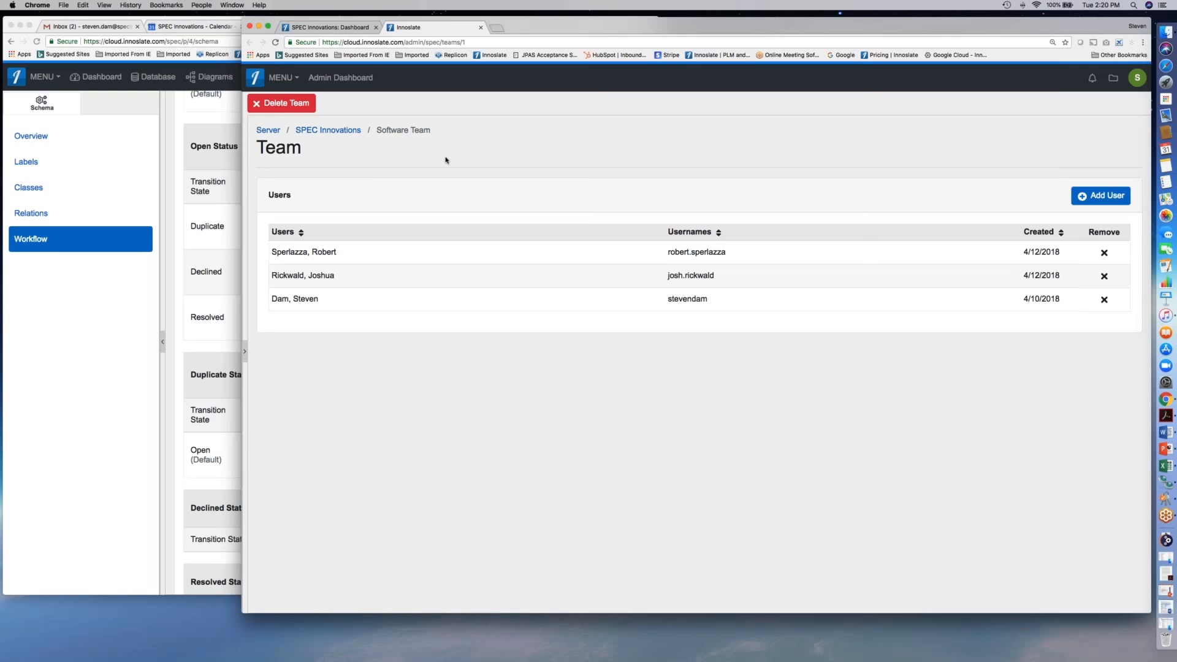
# - Return to the SPEC Innovations admin page and review its teams, roles and users
pyautogui.click(349, 133)
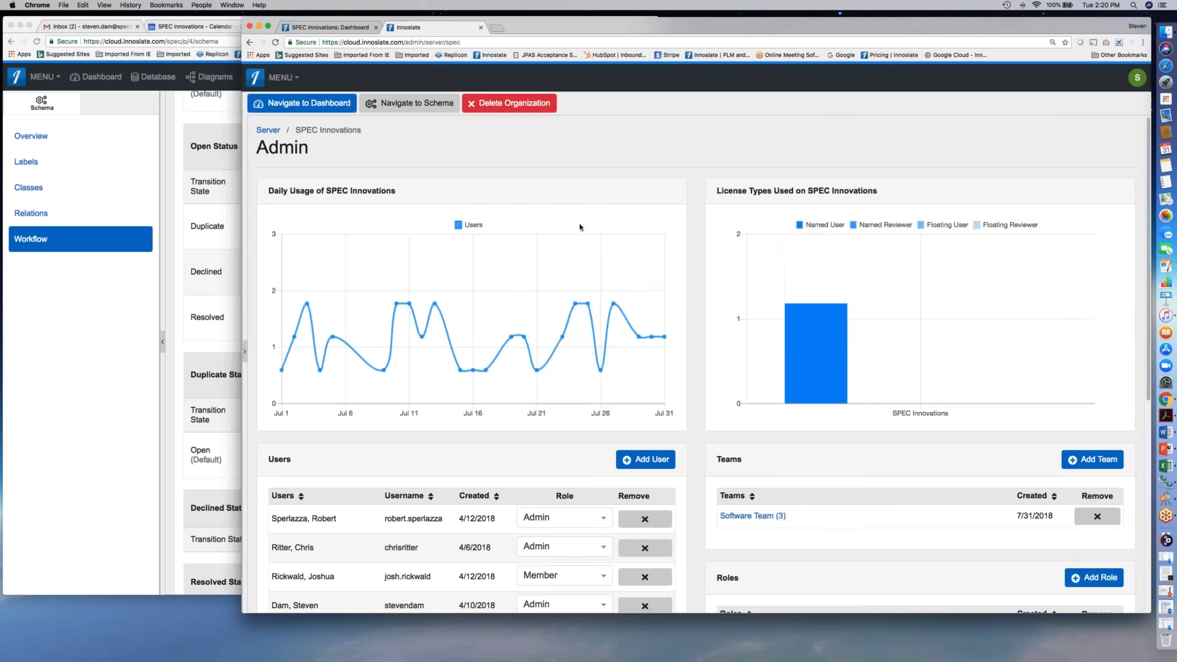
pyautogui.scroll(-1, 821, 509)
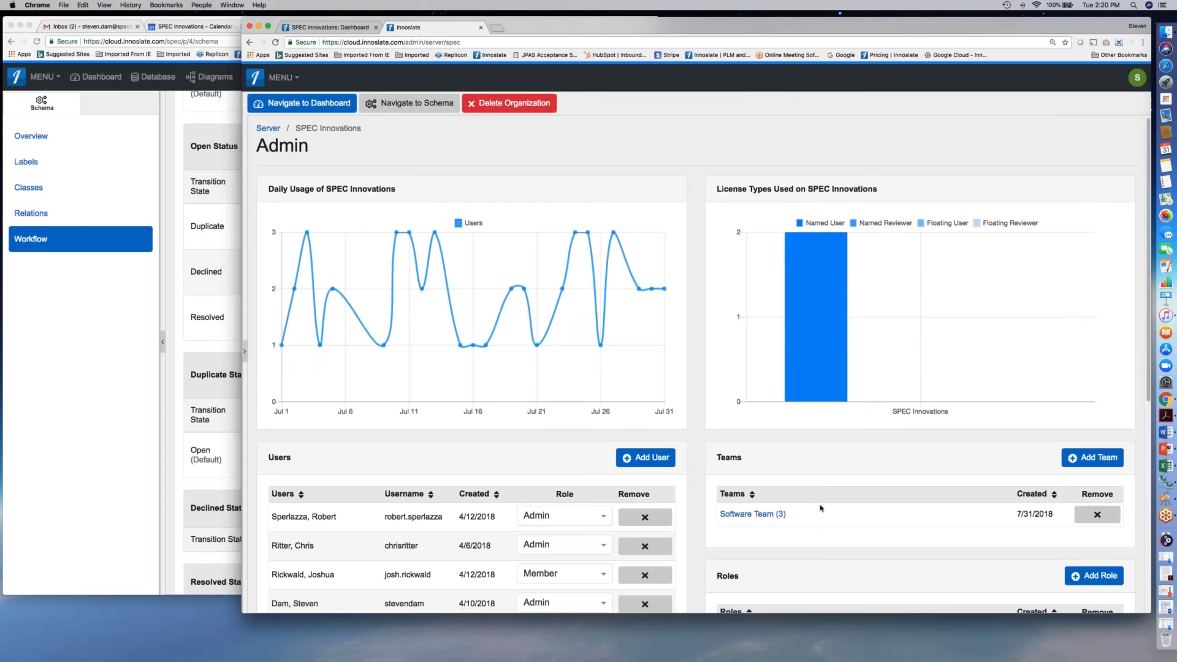
pyautogui.scroll(-5, 821, 508)
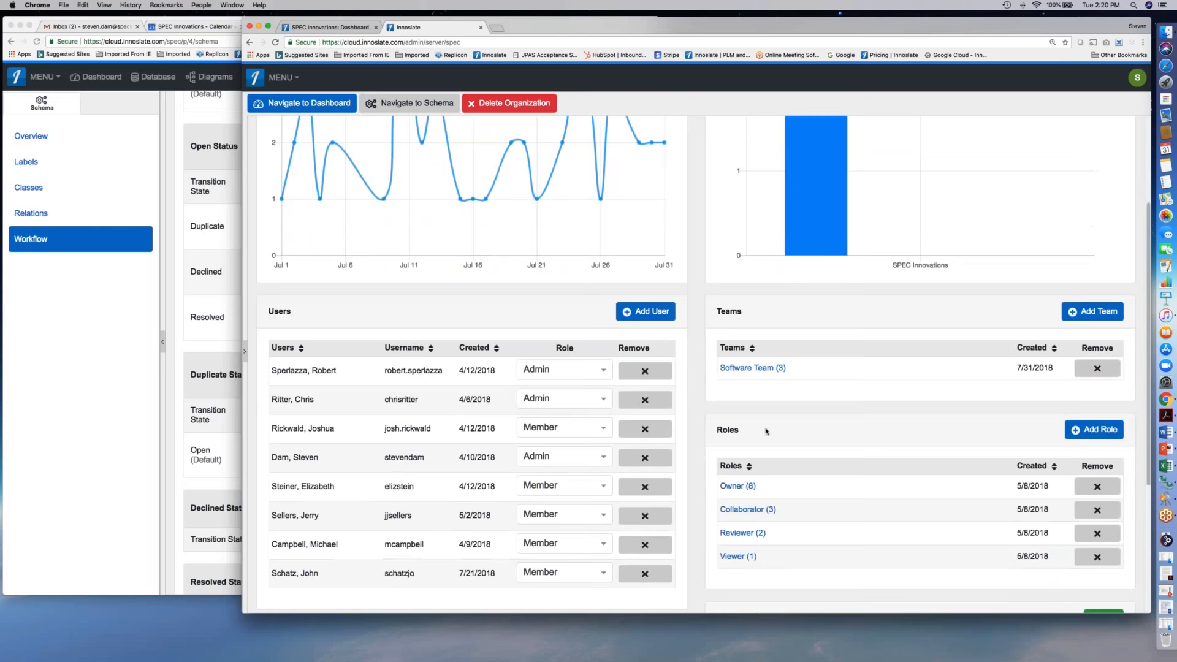
pyautogui.scroll(-2, 774, 406)
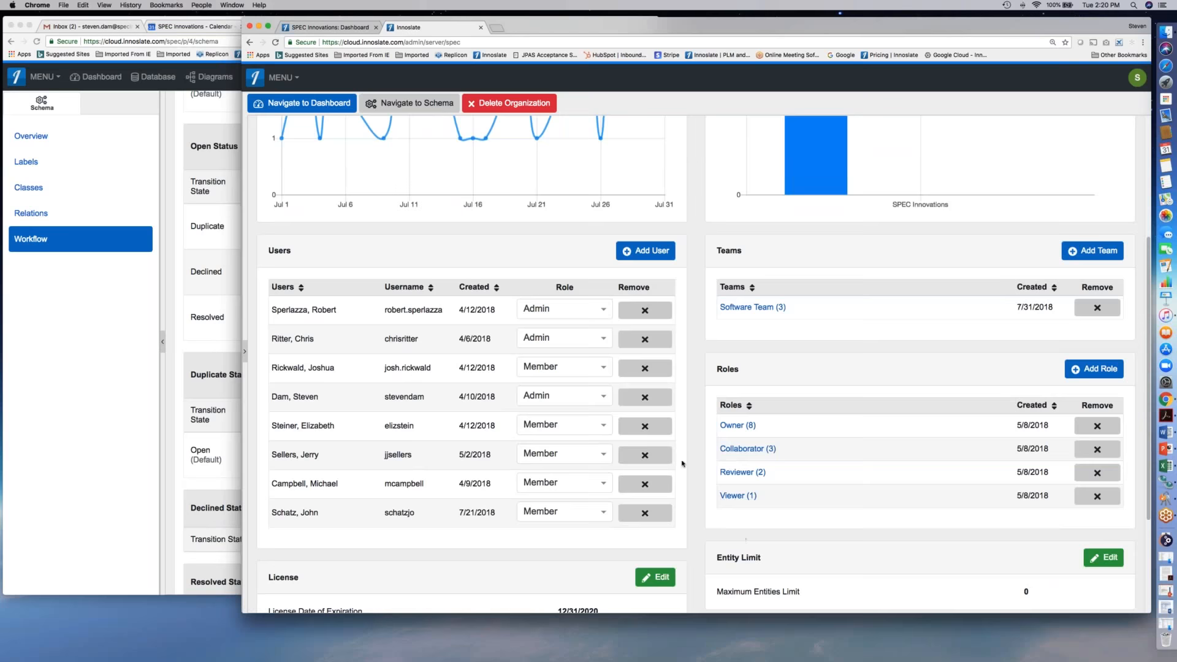
pyautogui.scroll(6, 589, 398)
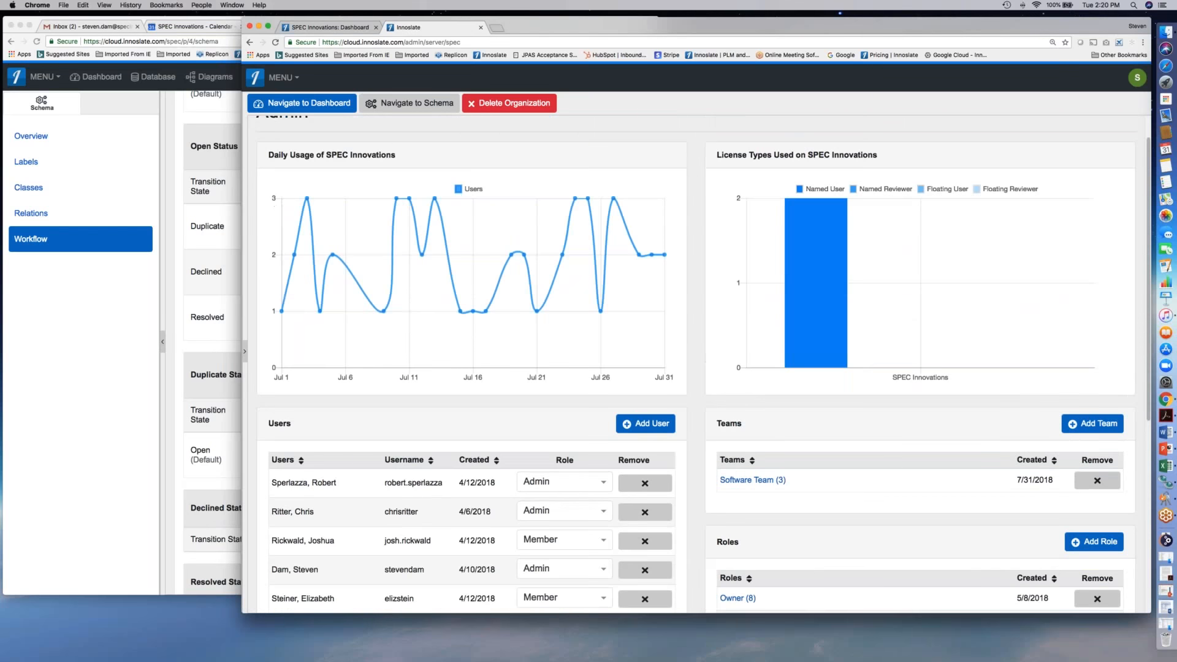
pyautogui.scroll(1, 589, 367)
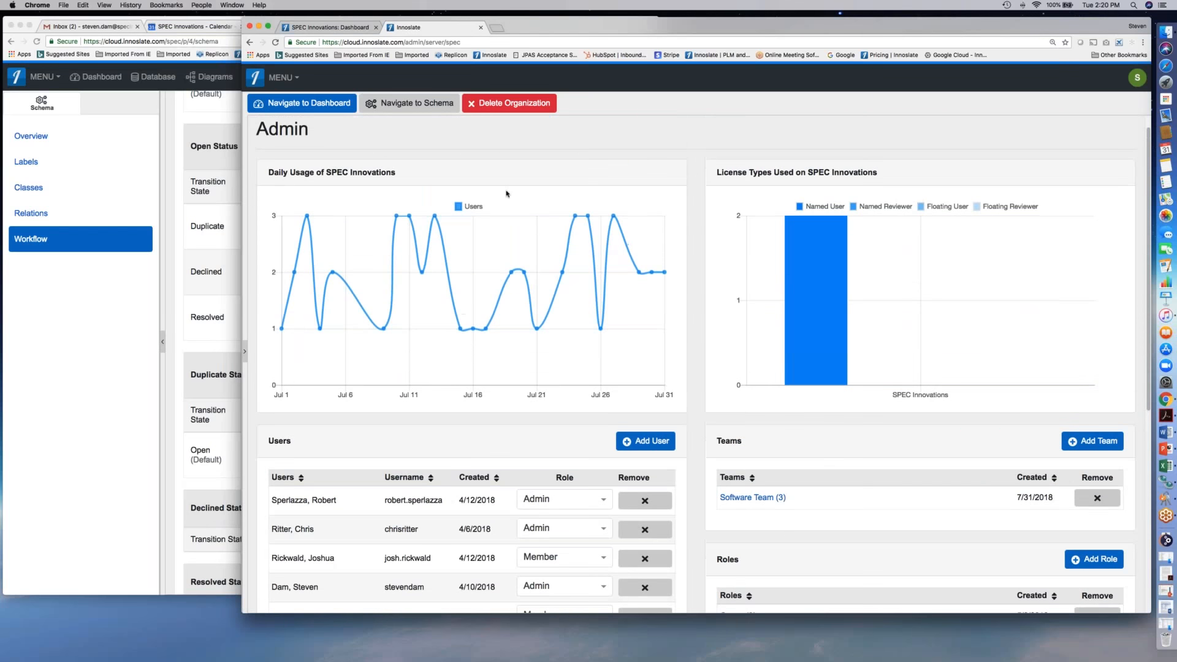
# - Go through the Organization Dashboard to the Complete FireSAT Model project and open its workflow in the Schema Editor
pyautogui.click(323, 105)
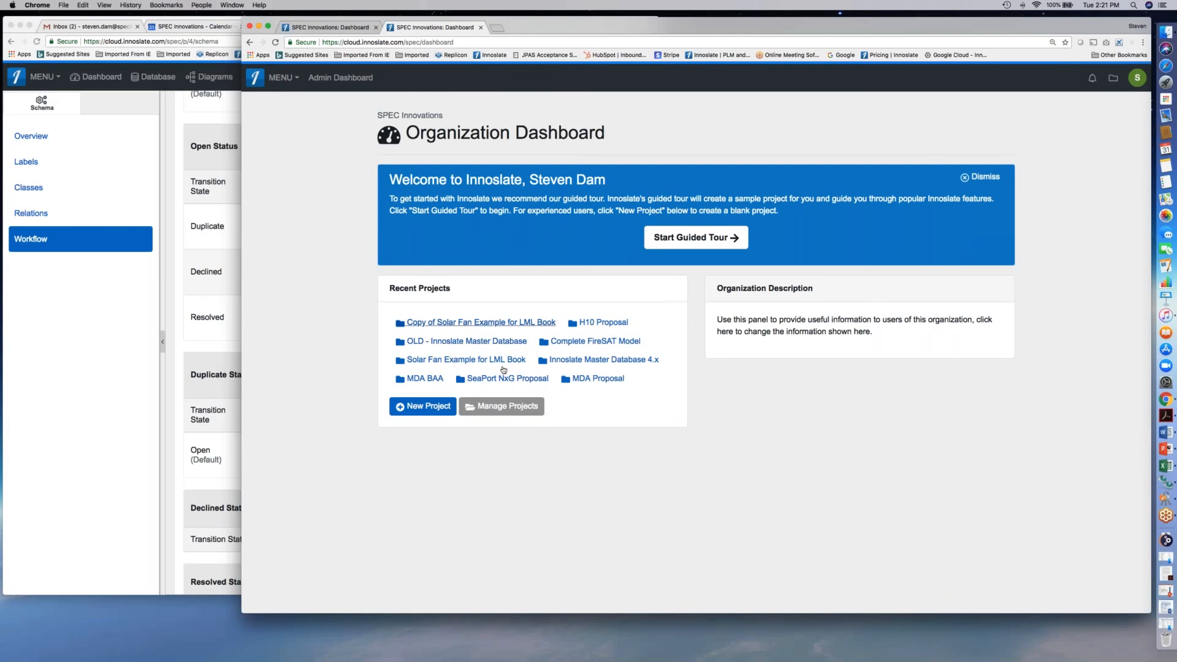
pyautogui.click(599, 342)
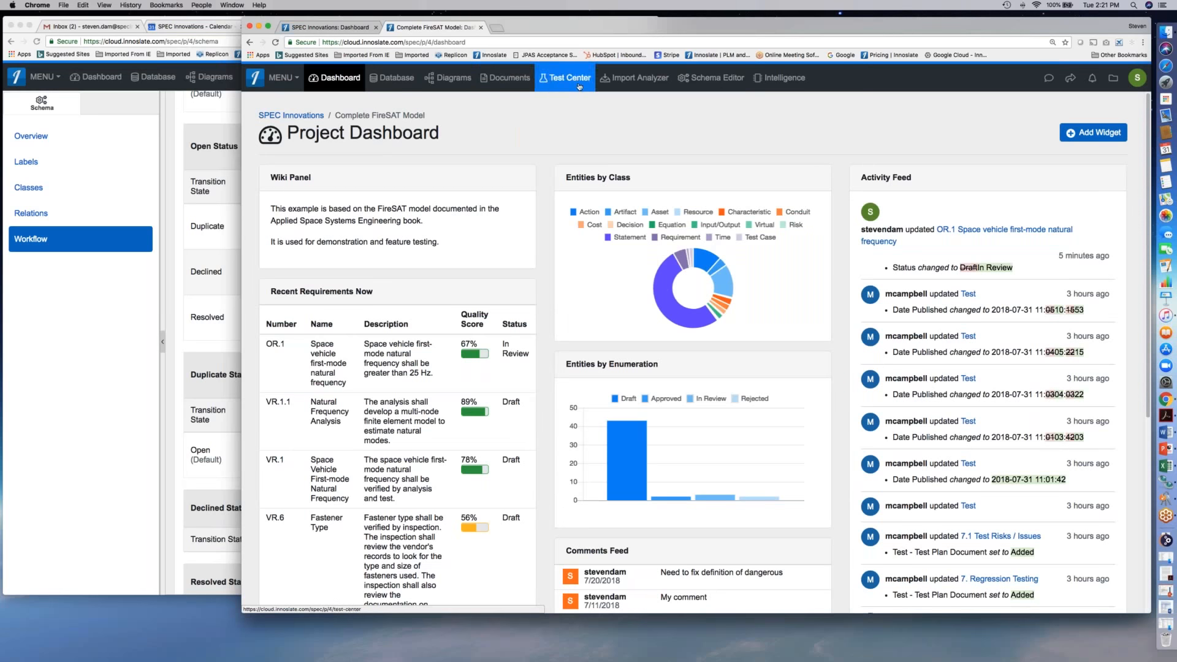
pyautogui.click(710, 78)
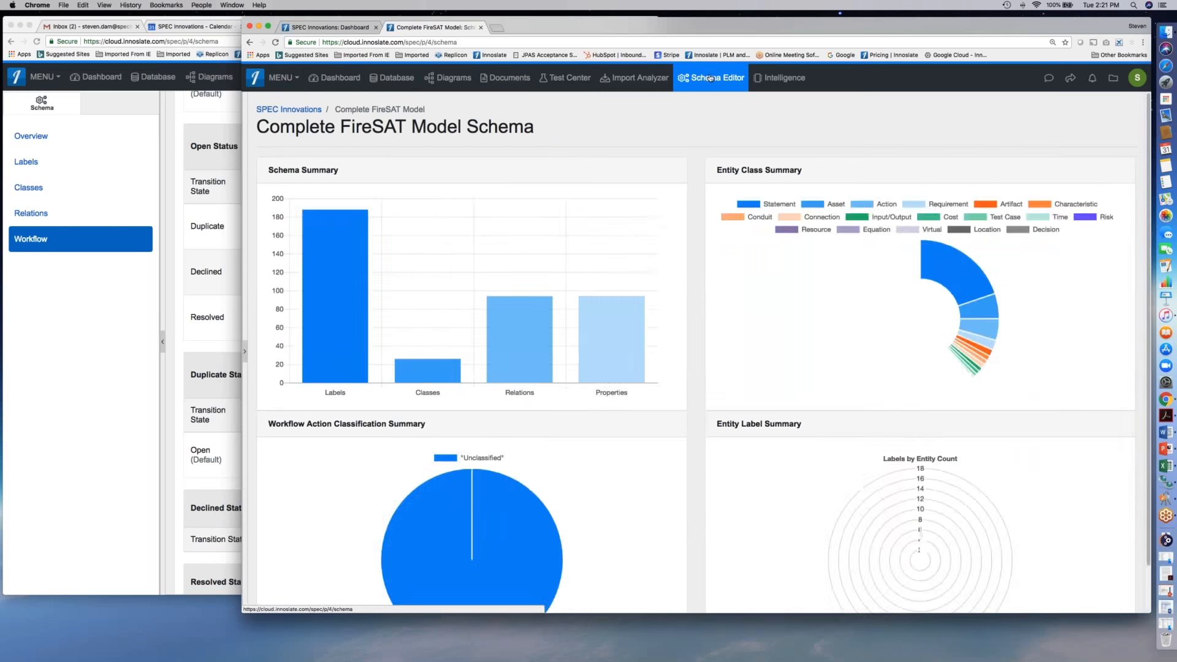
pyautogui.click(245, 355)
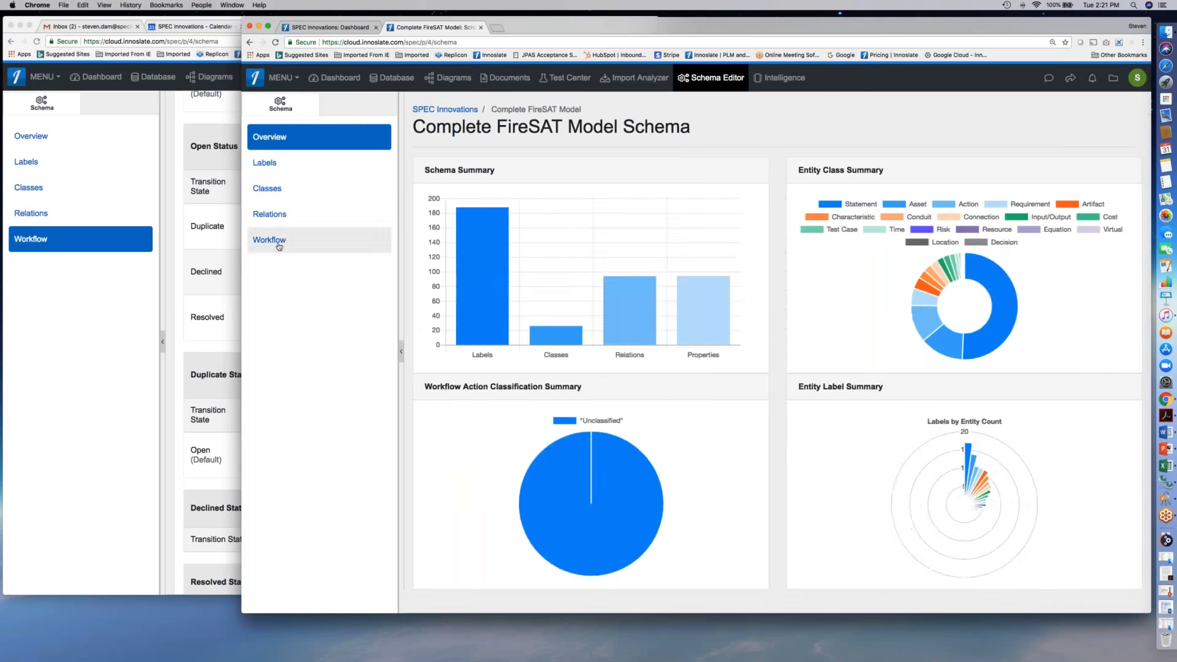
pyautogui.click(284, 239)
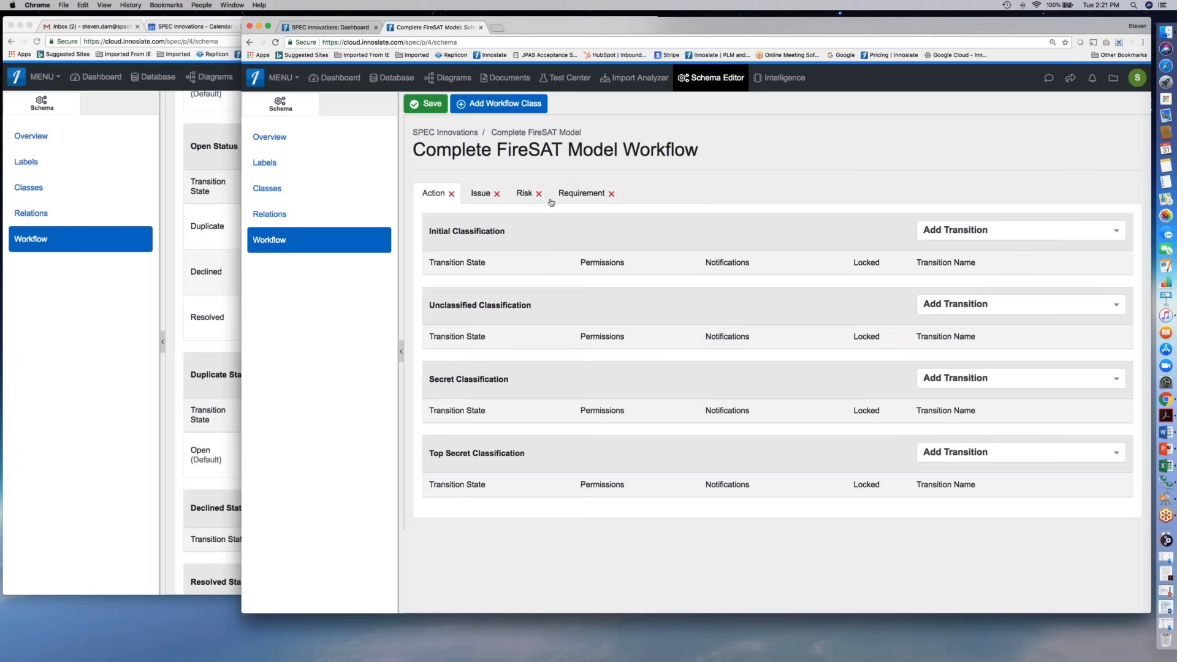
# - Check which users and teams can be given permission for the Requirement workflow's Draft to In Review transition
pyautogui.click(577, 195)
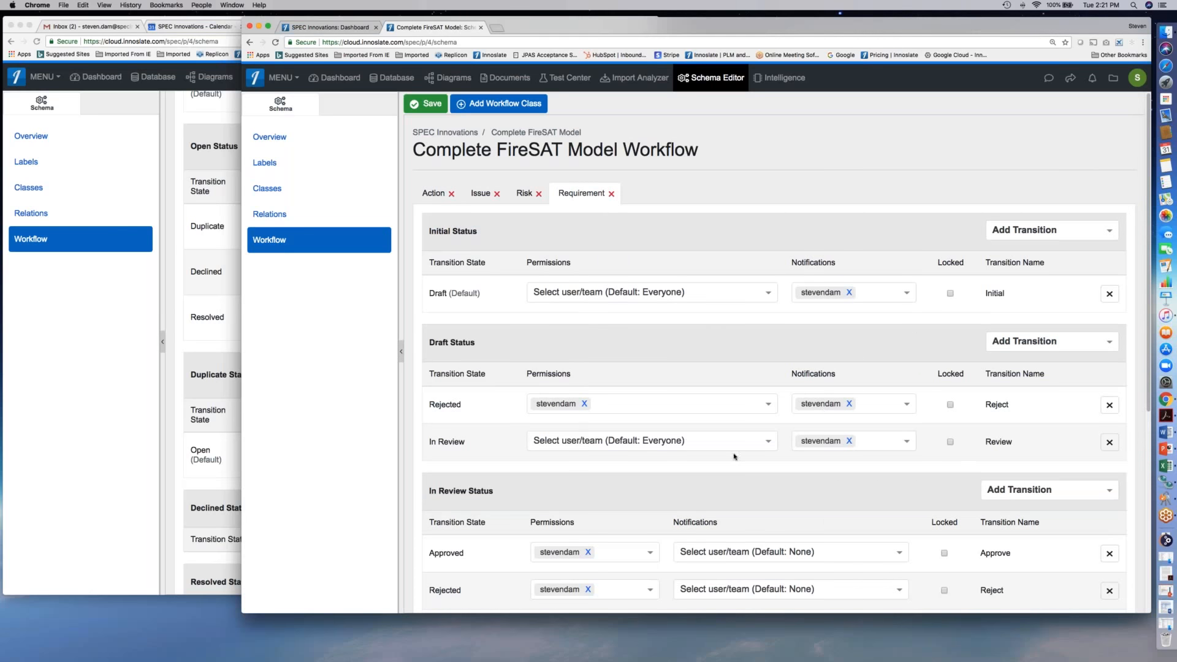
pyautogui.click(767, 442)
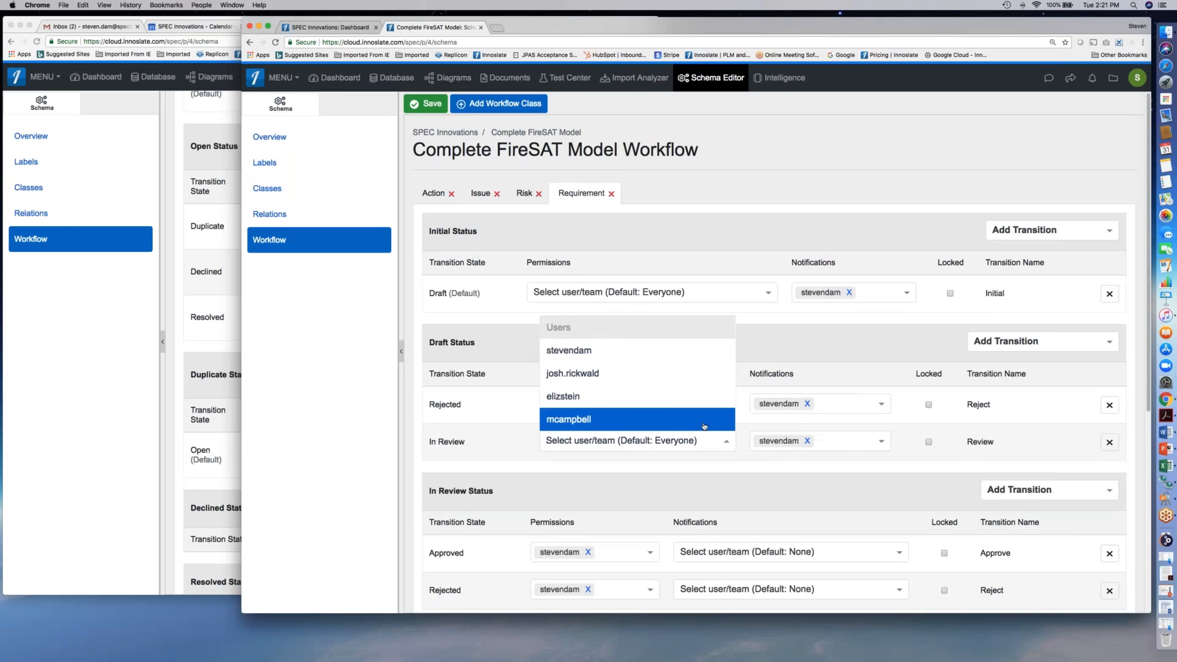
pyautogui.click(727, 442)
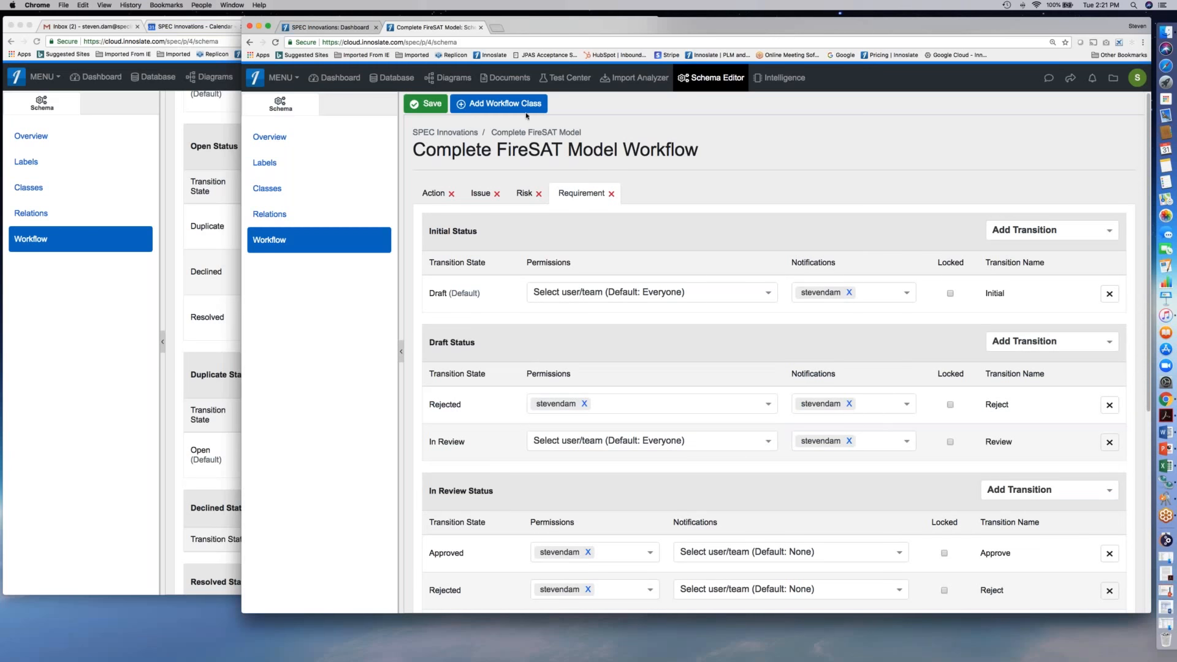
# - Reload the project schema, view the SPEC Innovations organization schema, and return to the Complete FireSAT Model schema
pyautogui.click(275, 42)
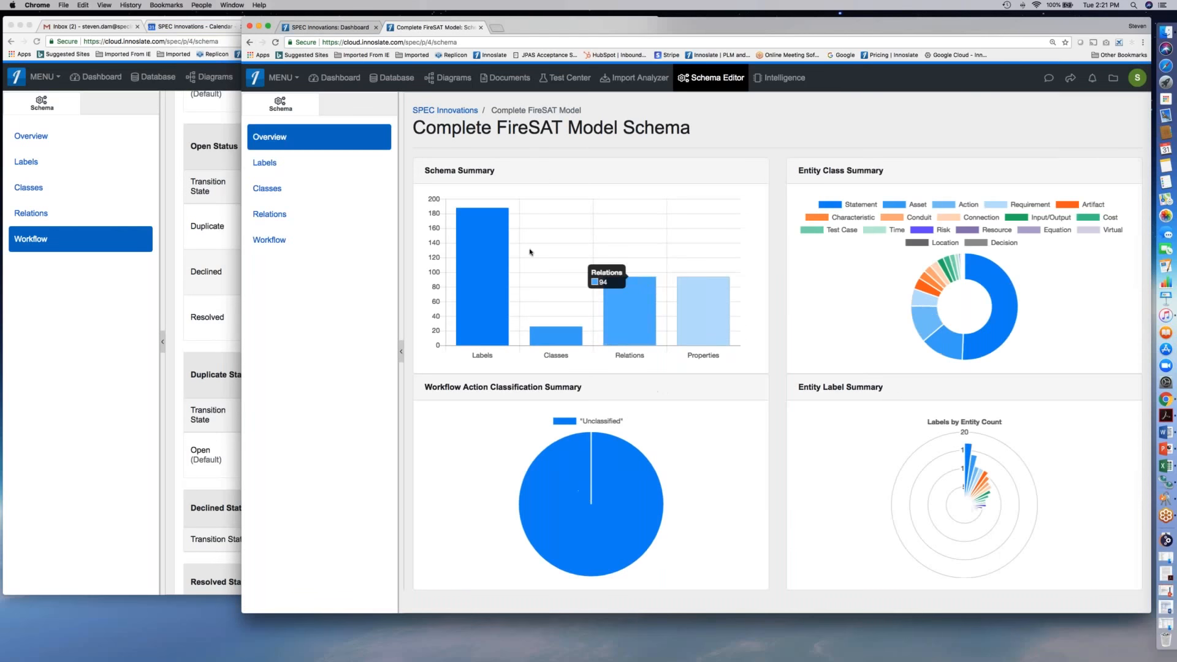
pyautogui.click(445, 110)
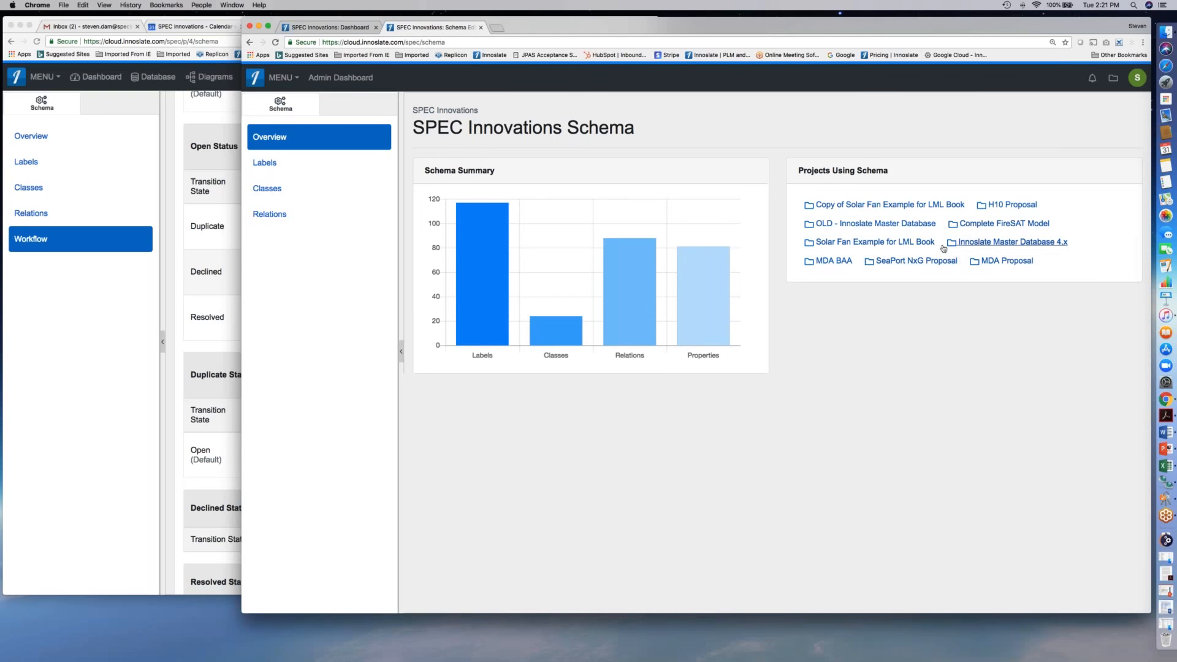
pyautogui.click(986, 226)
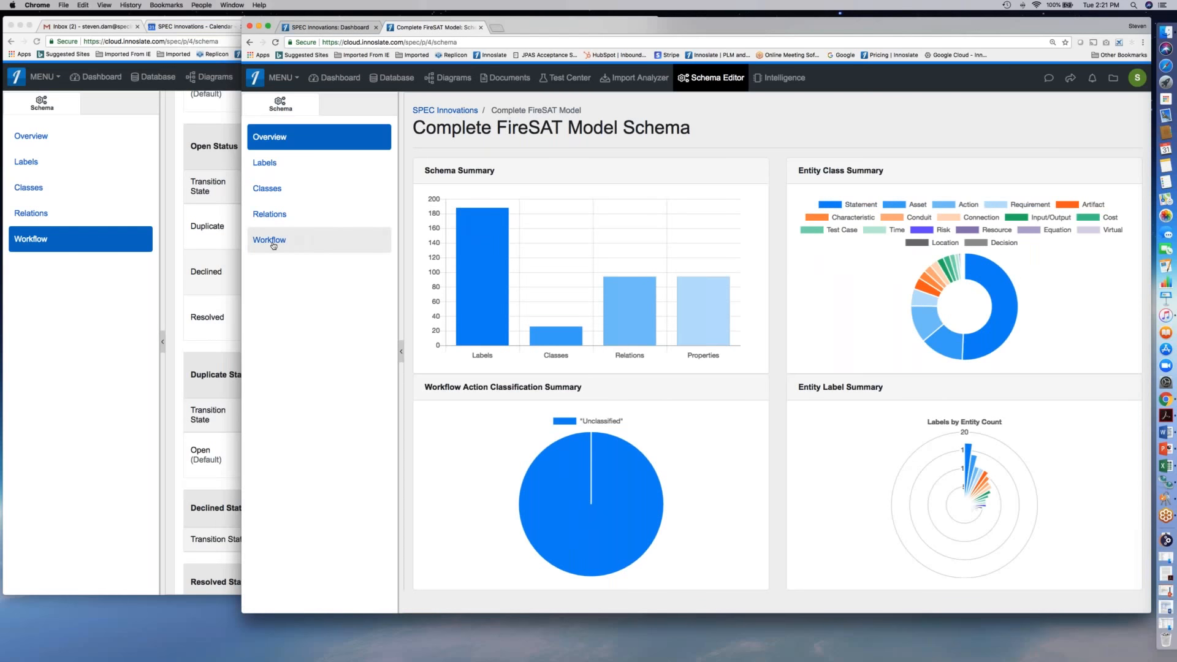
# - Reopen the Requirement workflow and recheck the permission choices for the Draft to In Review transition, leaving them unchanged
pyautogui.click(274, 245)
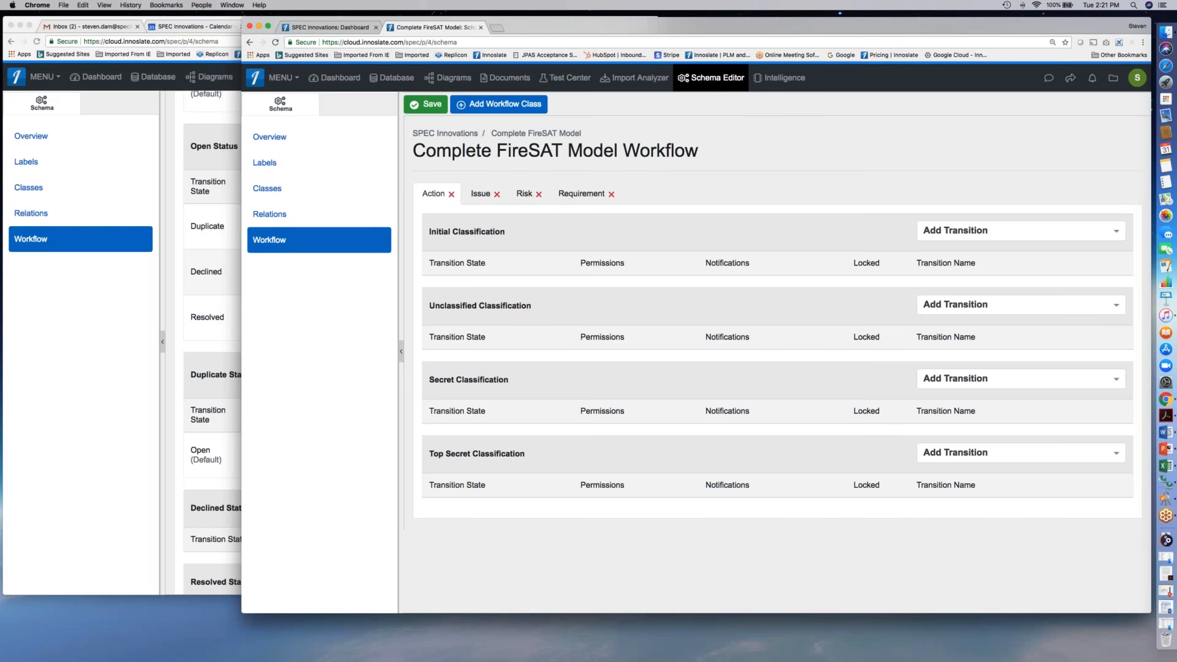
pyautogui.click(576, 195)
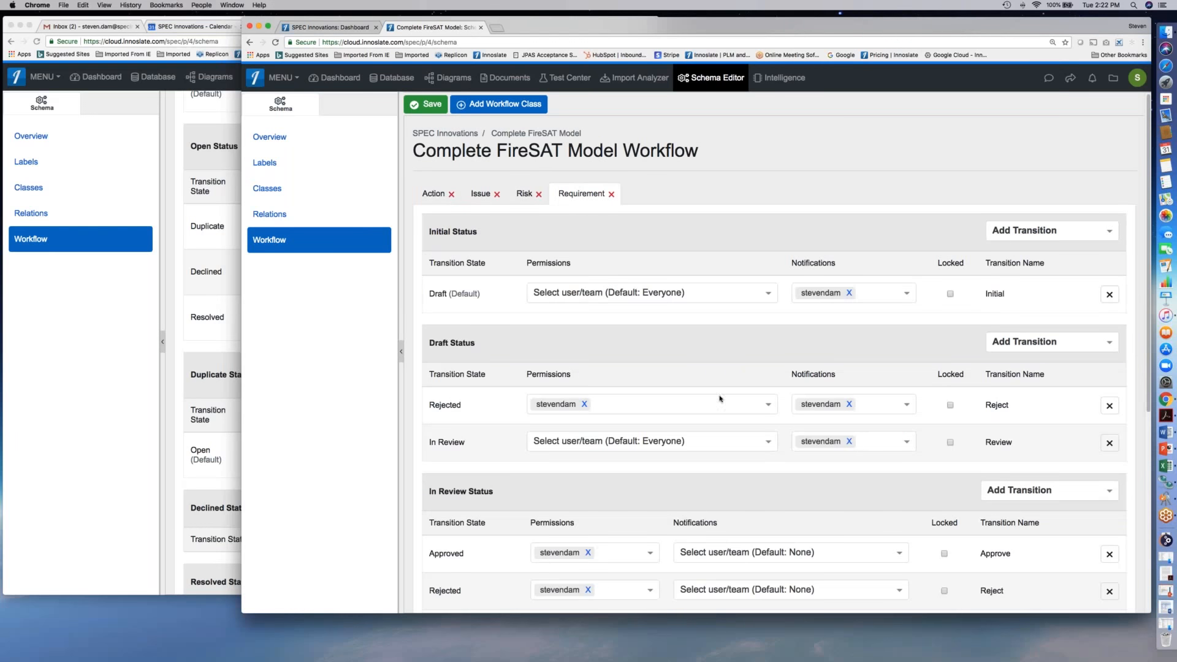
pyautogui.click(726, 441)
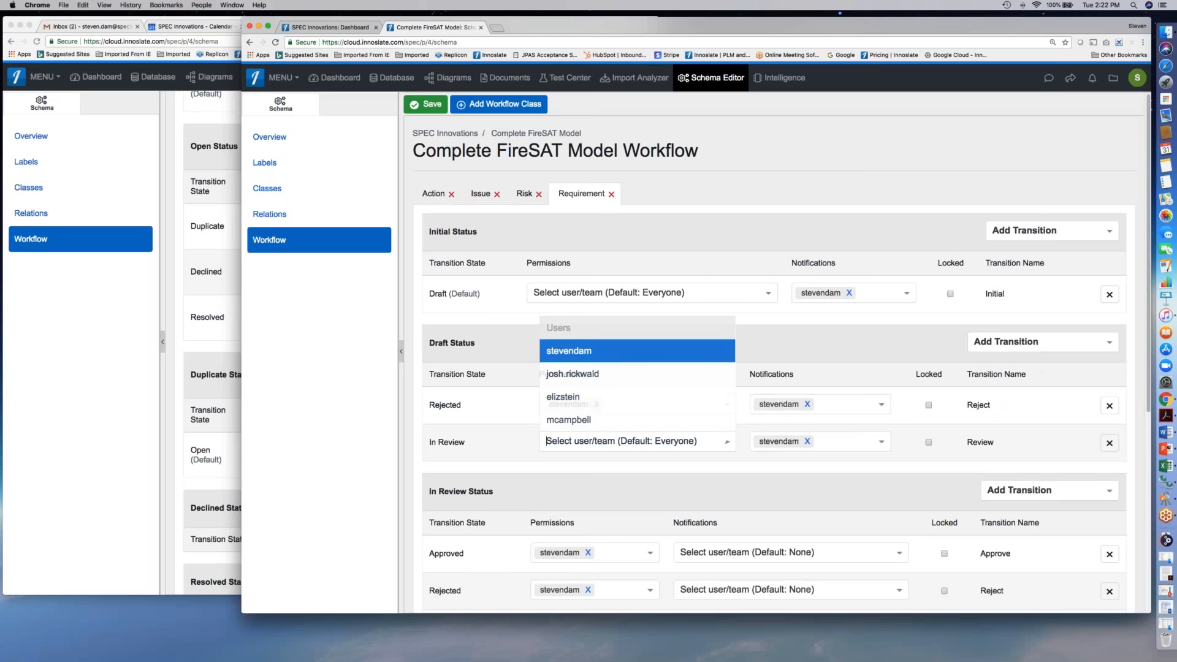
pyautogui.click(742, 354)
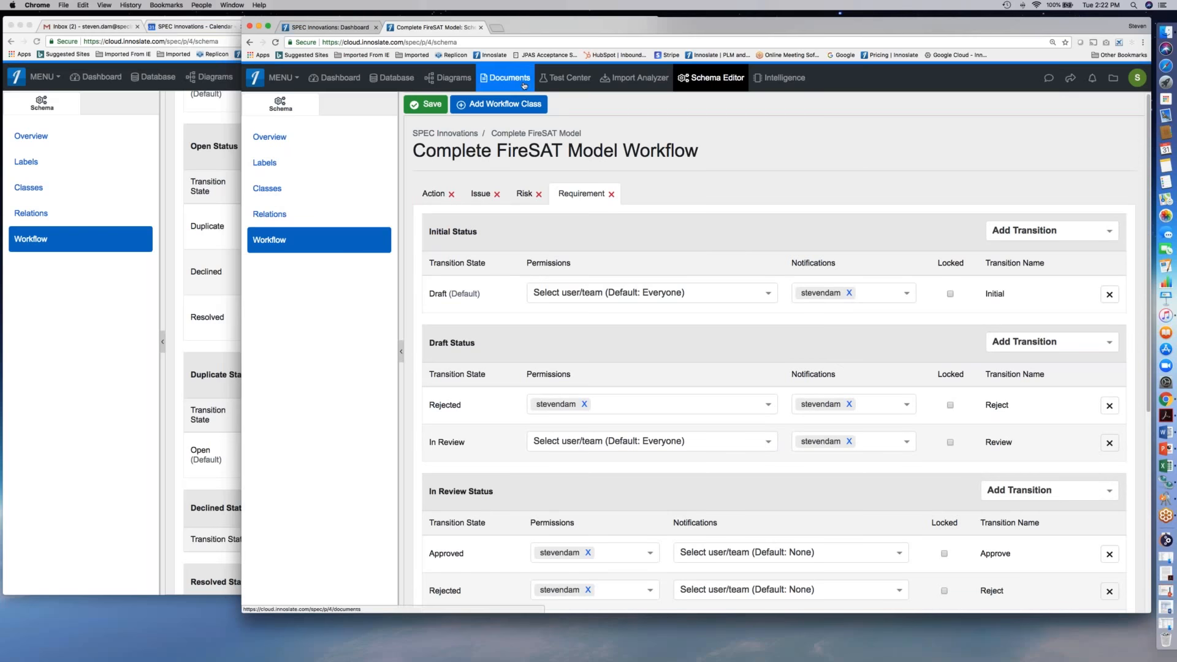
# - Open the Complete FireSAT Model project's entity database
pyautogui.click(398, 82)
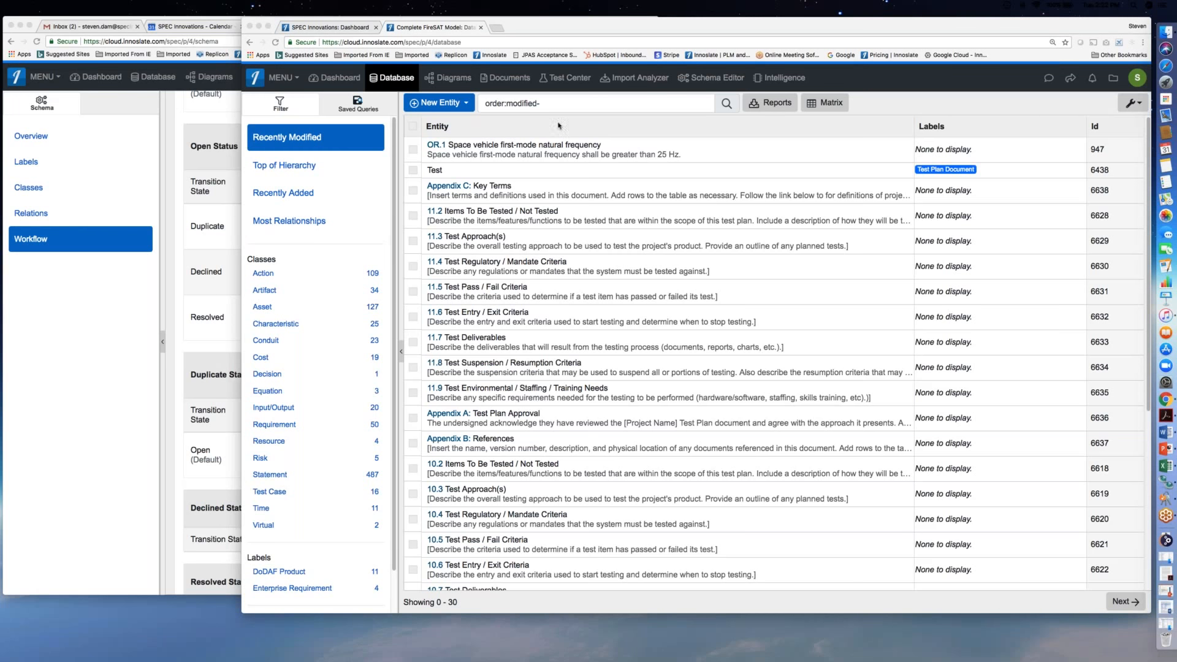
pyautogui.click(560, 126)
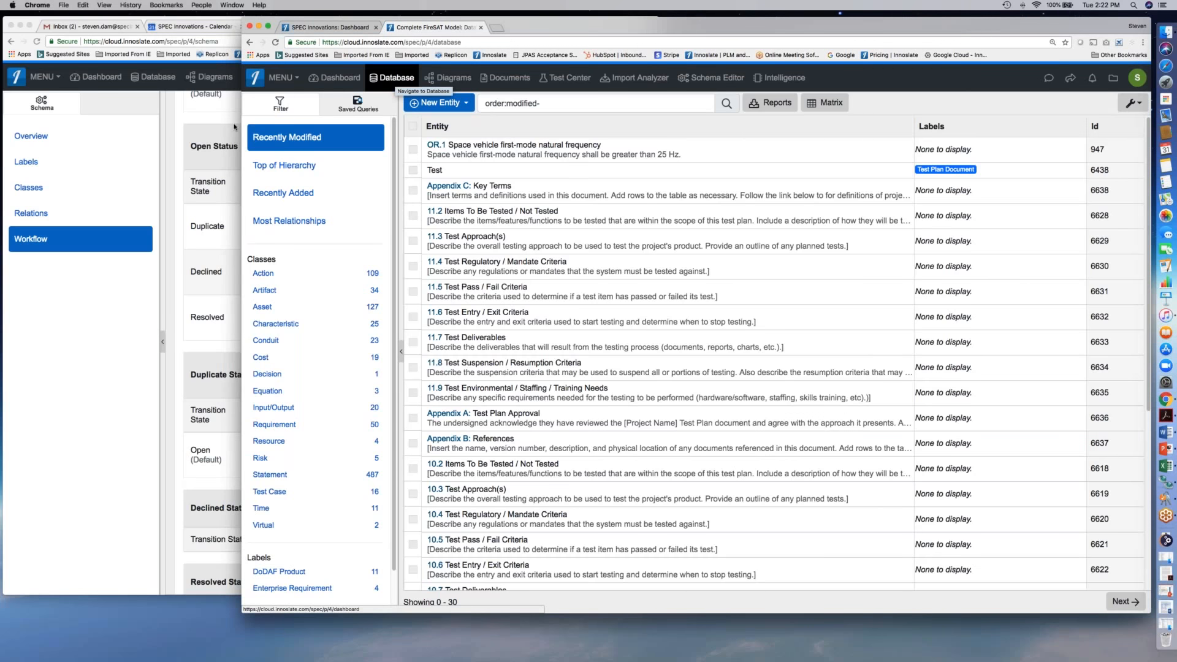
# - In the other browser window, view the Action workflow's classification states and open the Action class definition for editing
pyautogui.click(171, 136)
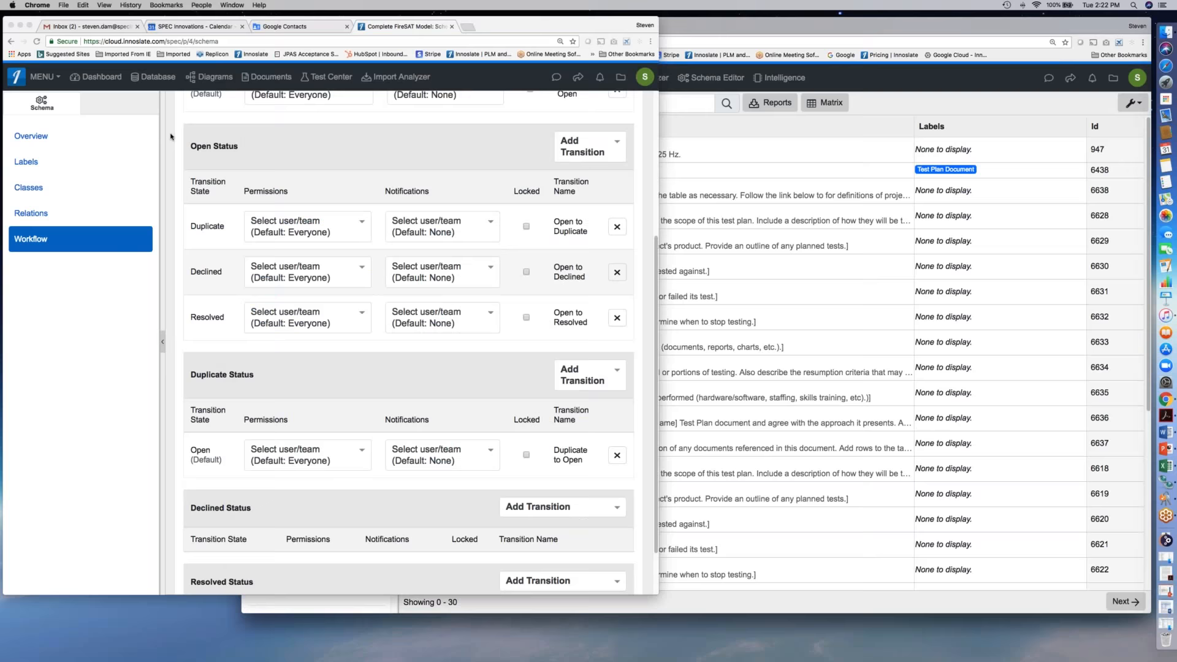
pyautogui.scroll(5, 171, 136)
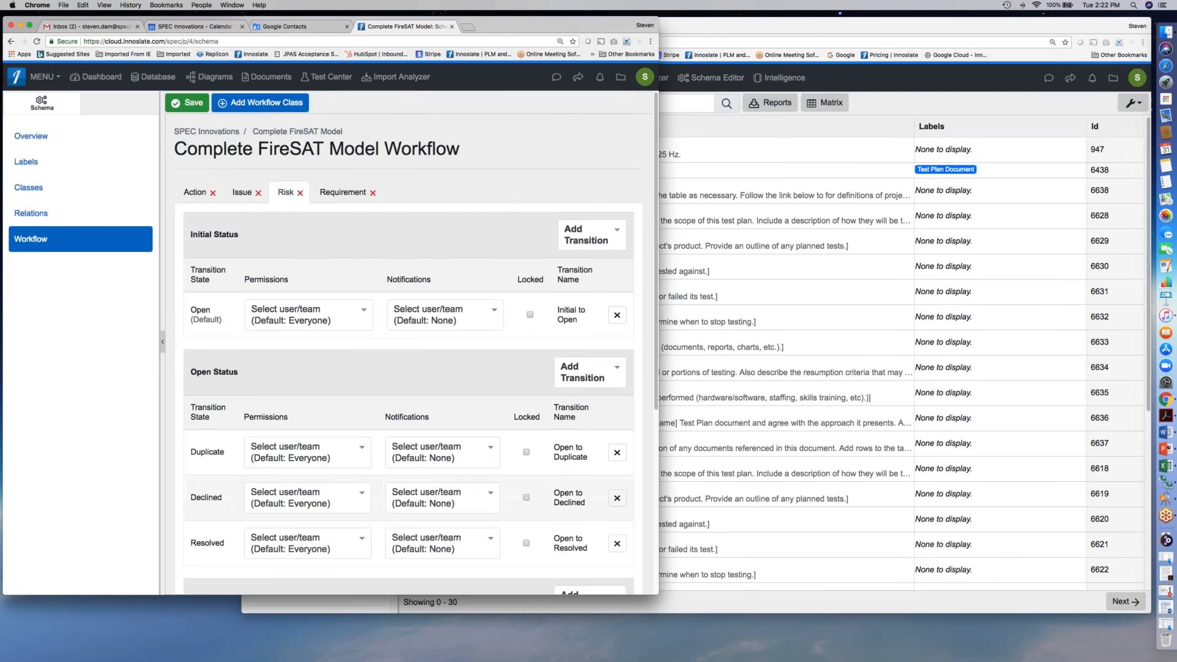
pyautogui.click(192, 194)
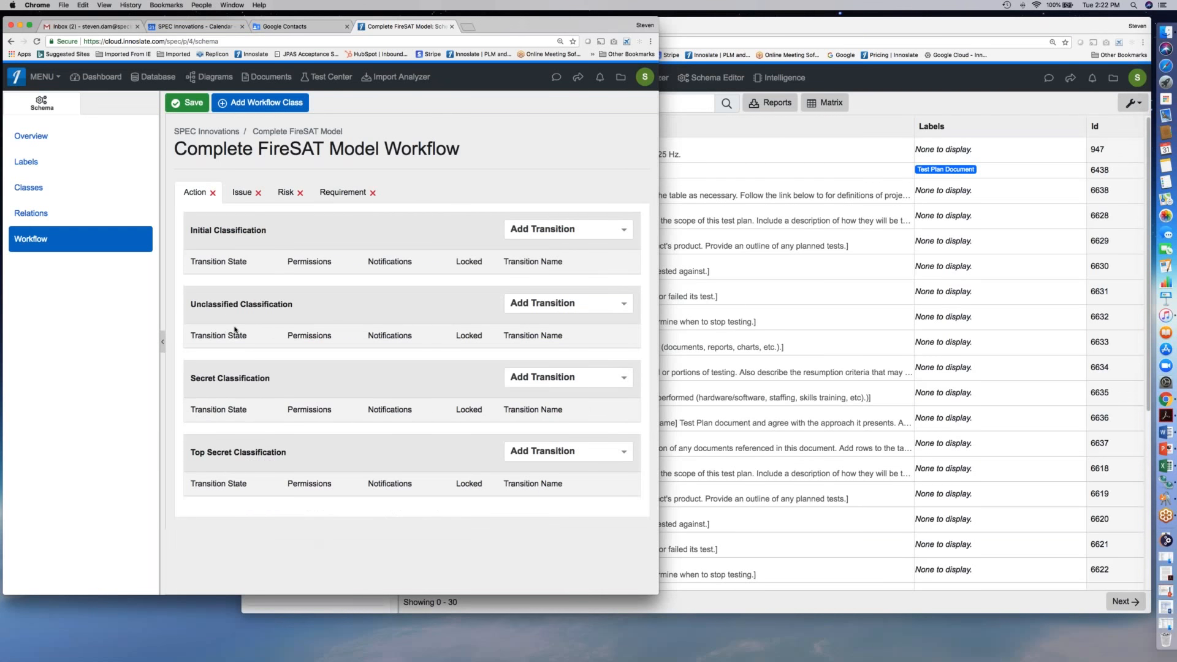
pyautogui.click(45, 190)
pyautogui.click(204, 242)
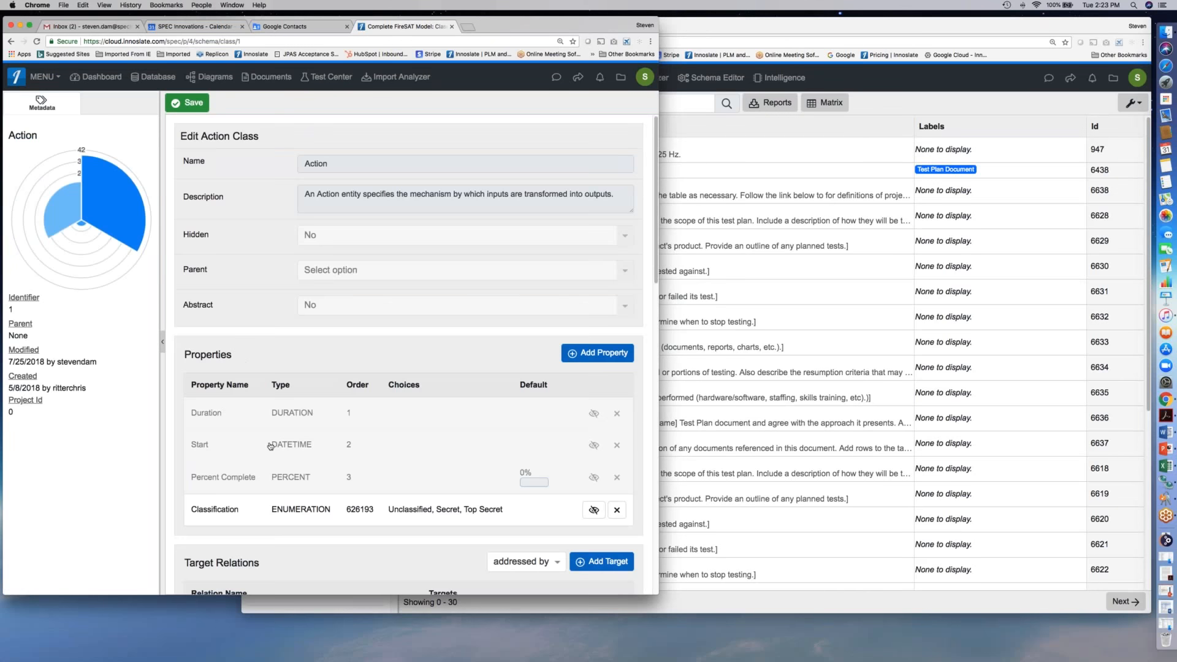
# - Review the Action class's properties and target relations, save the class definition, and return to the entity database window
pyautogui.scroll(-3, 305, 503)
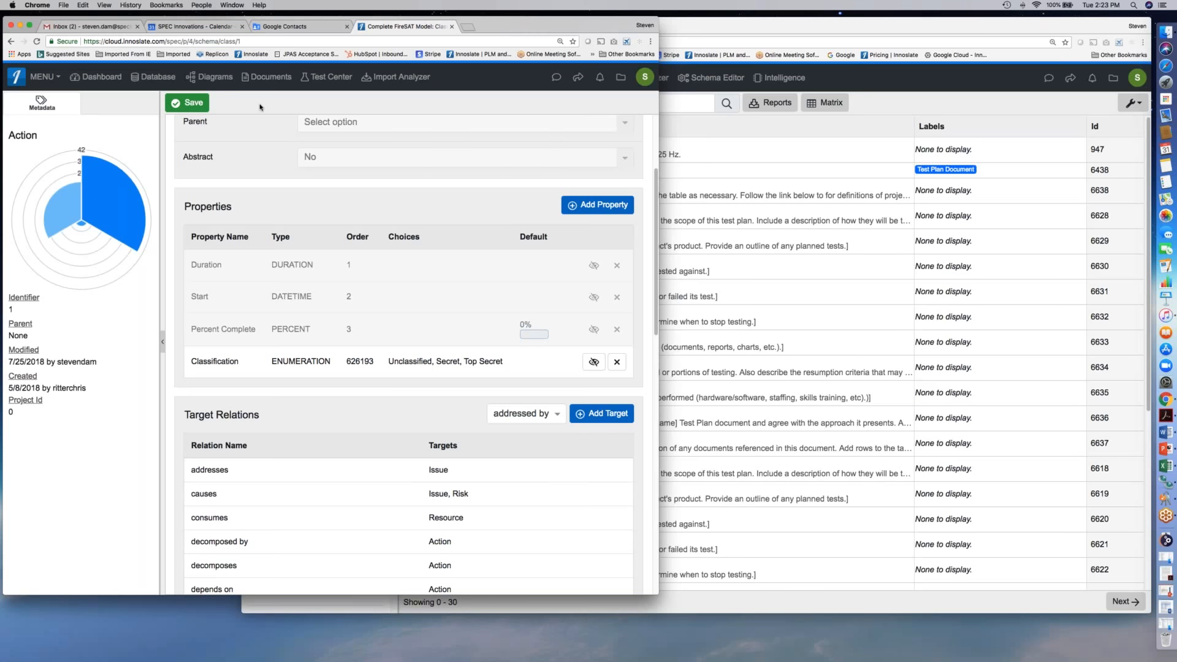
pyautogui.click(194, 103)
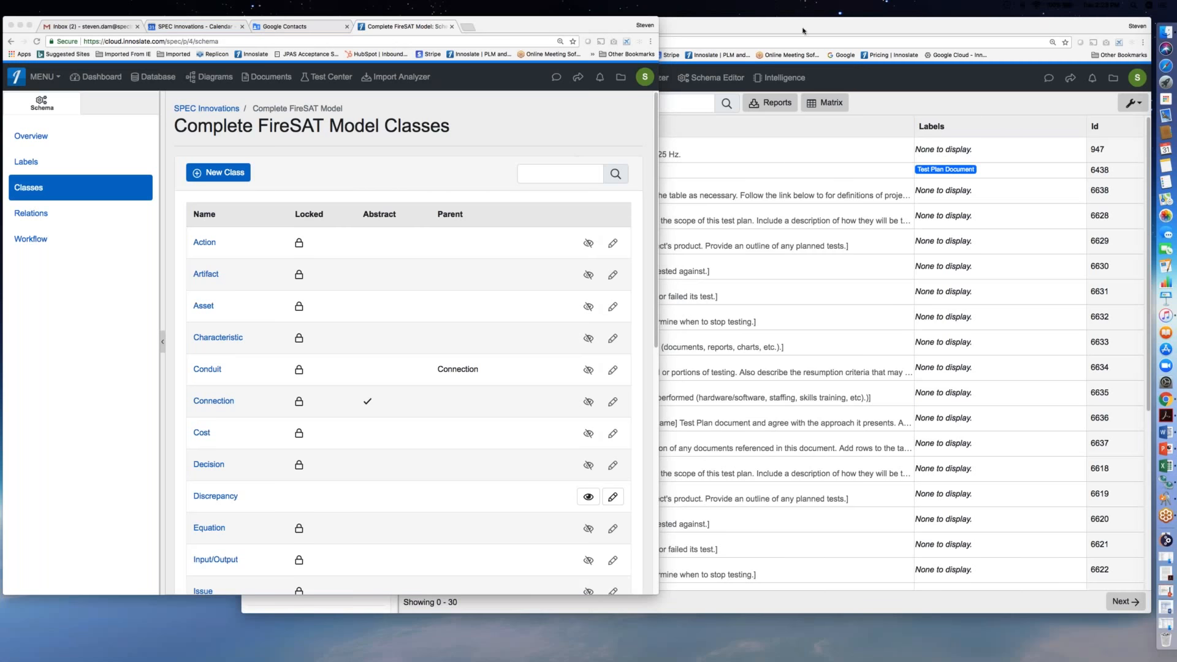
pyautogui.click(721, 131)
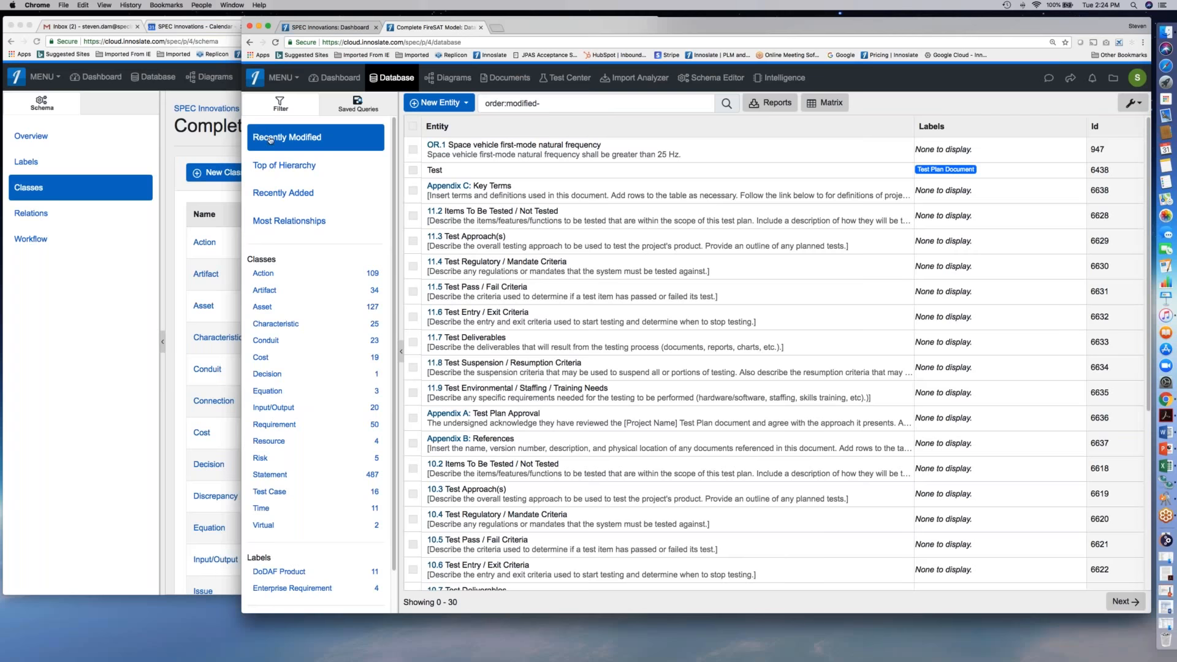
# - Show the relationships of the Appendix C: Key Terms statement and start relating an existing entity through references Artifact
pyautogui.click(499, 188)
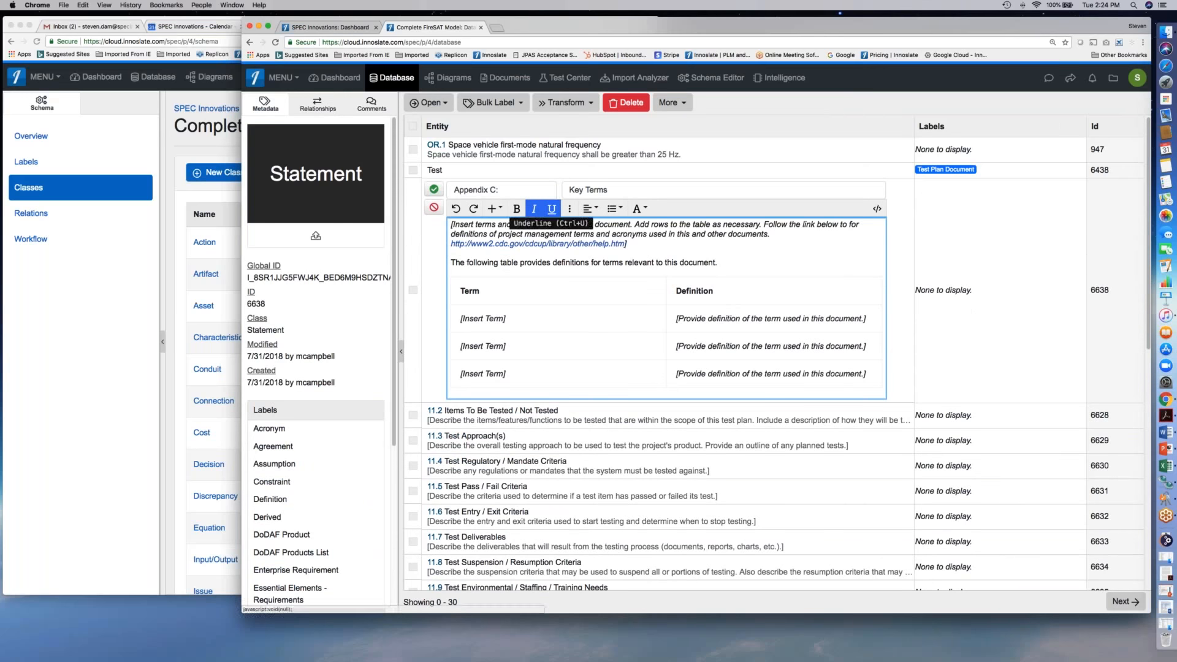
pyautogui.click(433, 207)
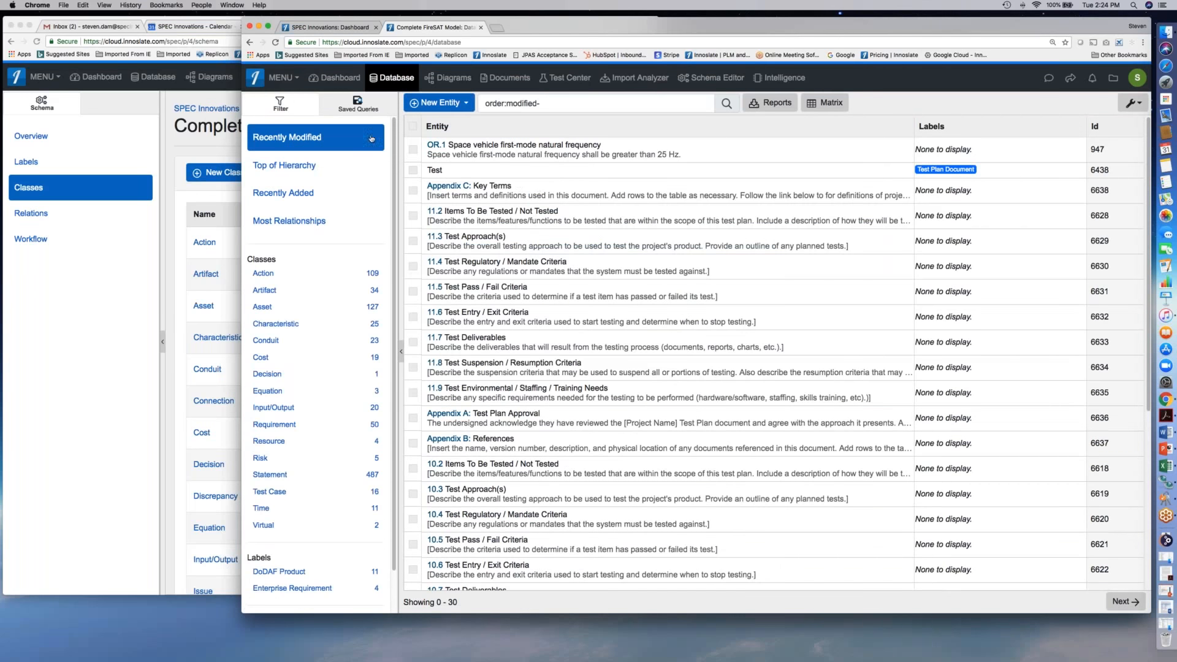
pyautogui.click(471, 191)
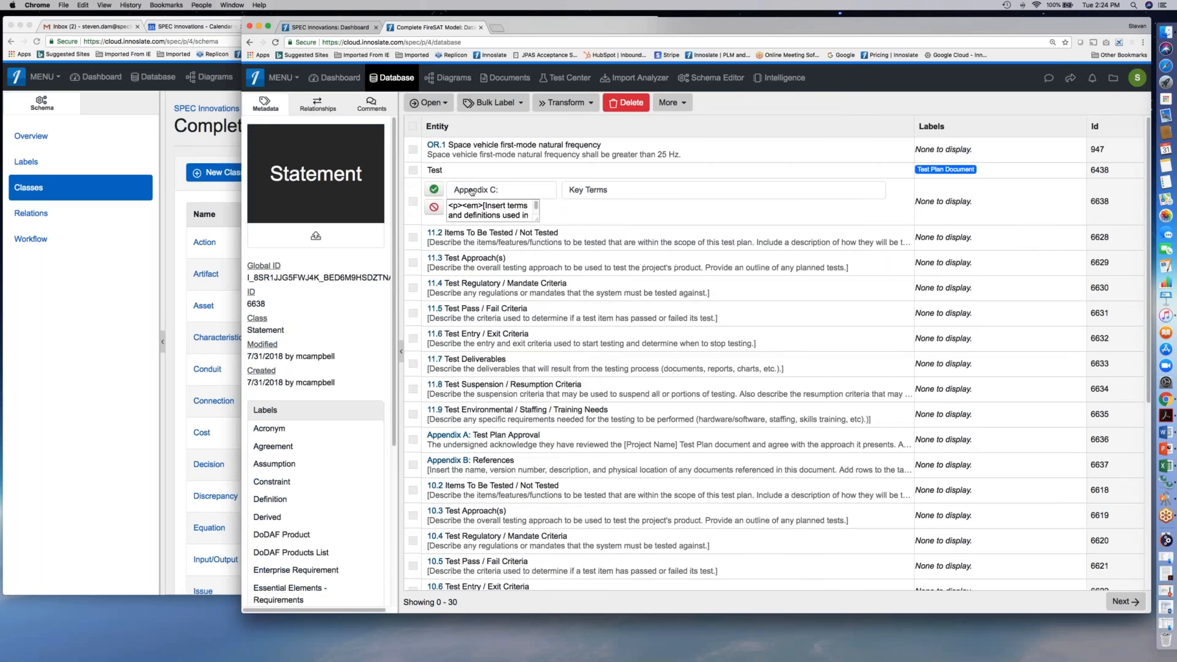
pyautogui.click(316, 104)
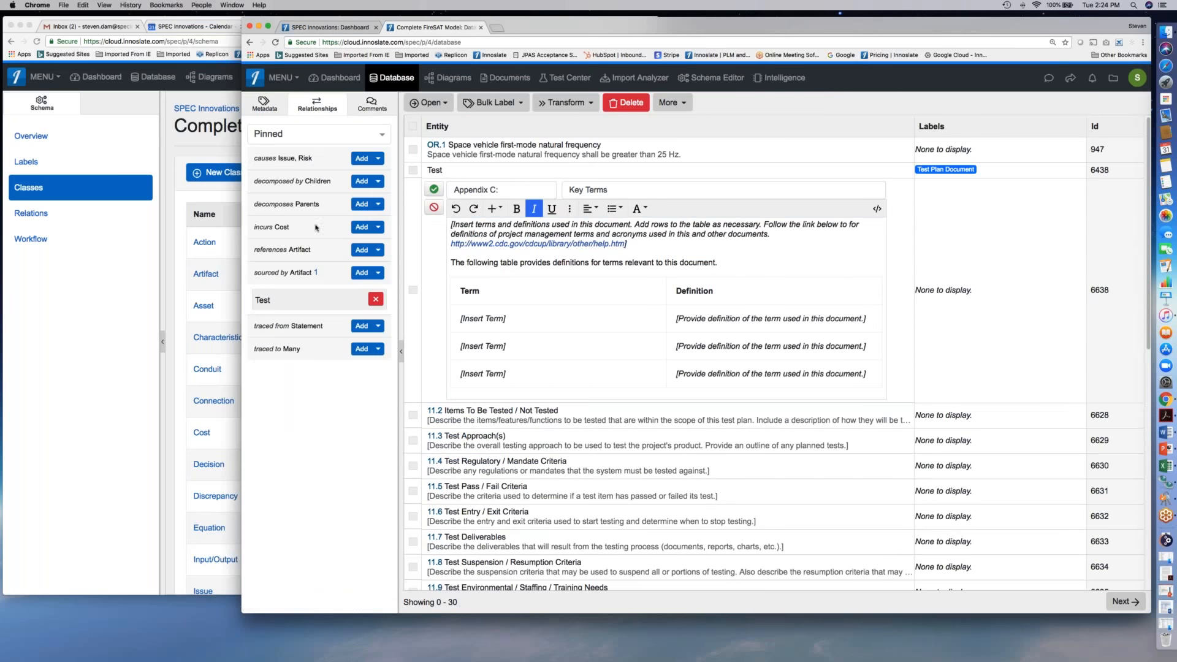
pyautogui.click(378, 250)
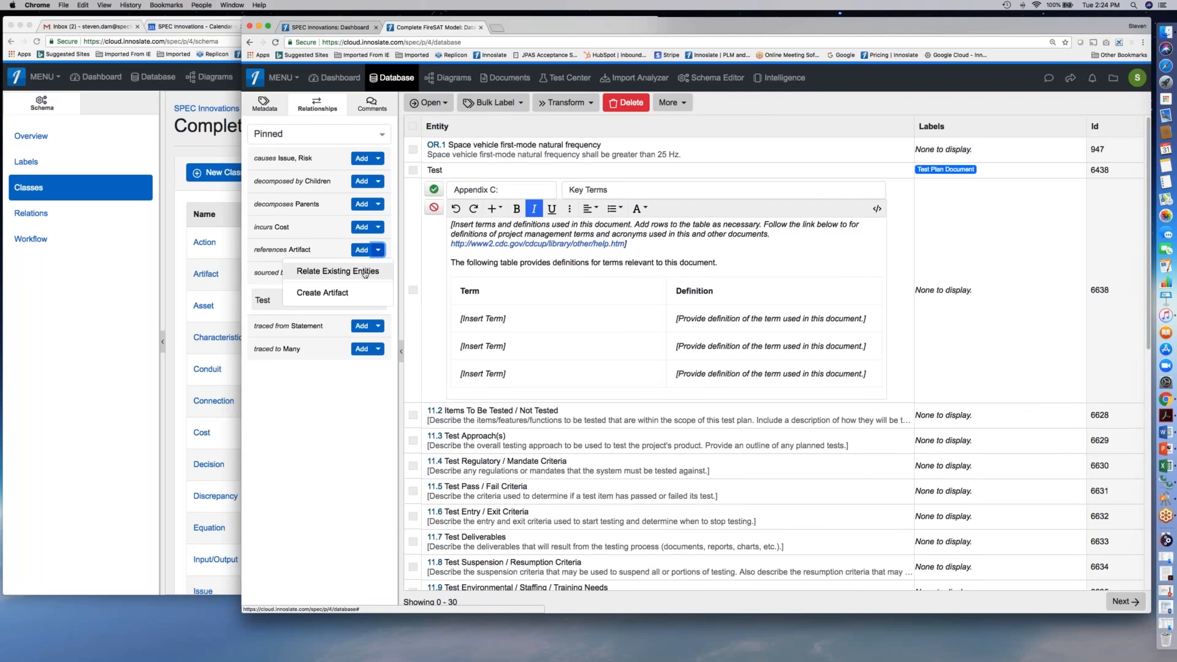
pyautogui.click(366, 272)
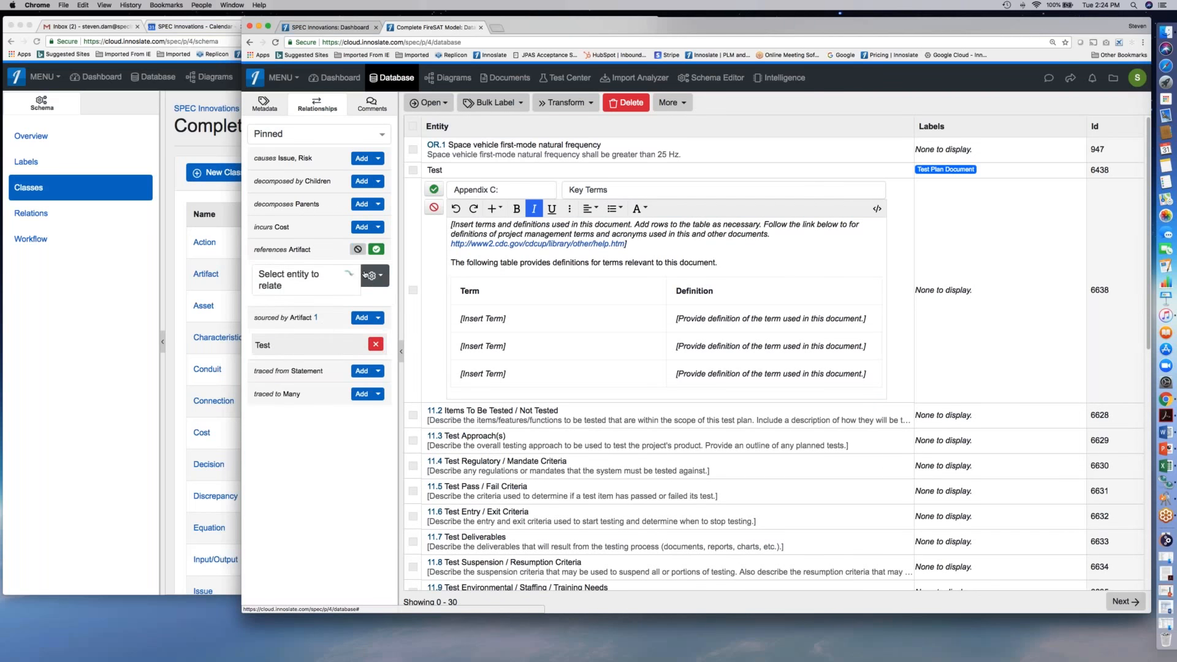
# - Widen the window and sidebar to show full project names, and choose Innoslate Master Database 4.x as the source of related entities
pyautogui.click(368, 275)
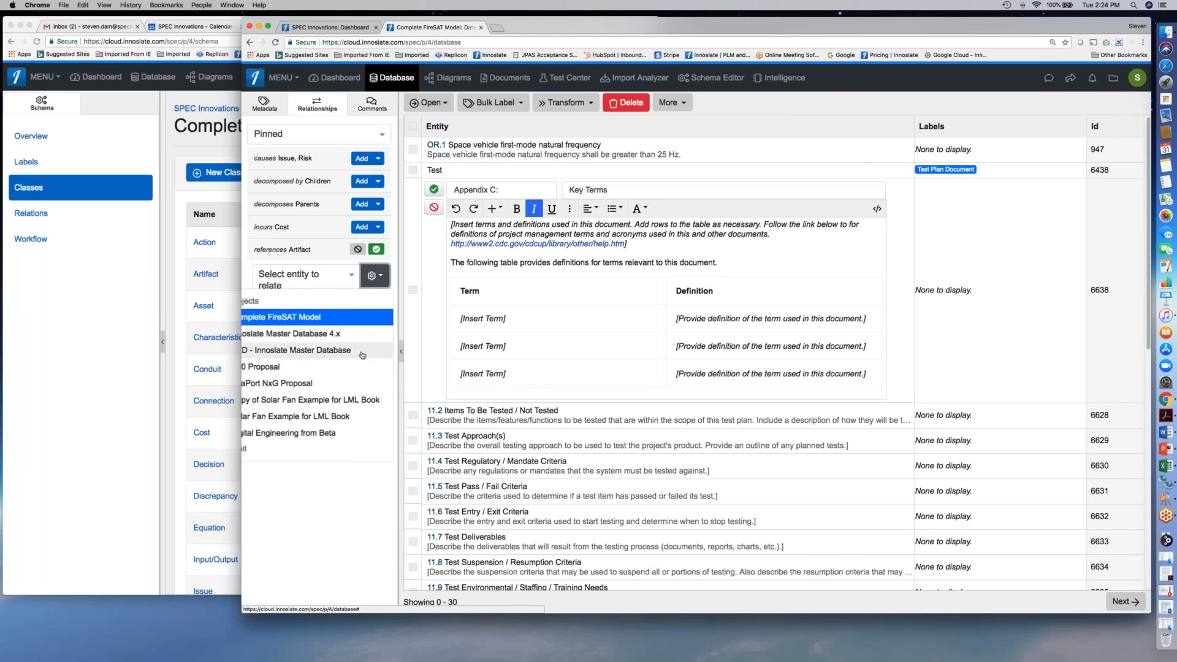
pyautogui.moveTo(242, 279); pyautogui.dragTo(121, 277)
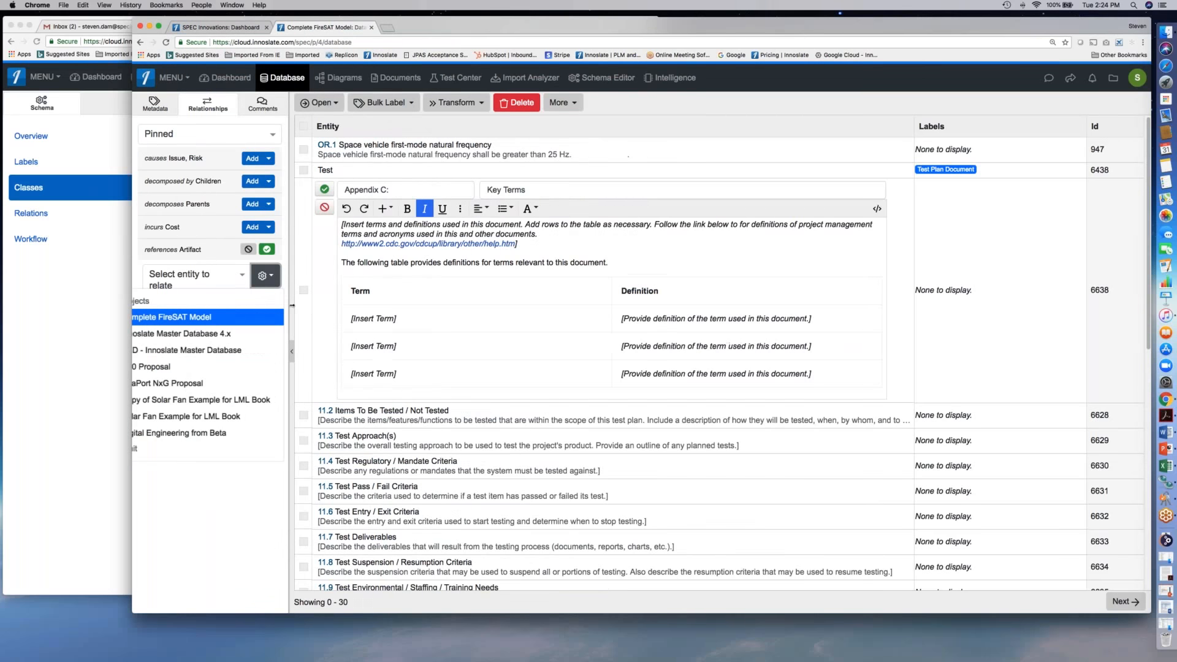
pyautogui.moveTo(292, 305); pyautogui.dragTo(347, 304)
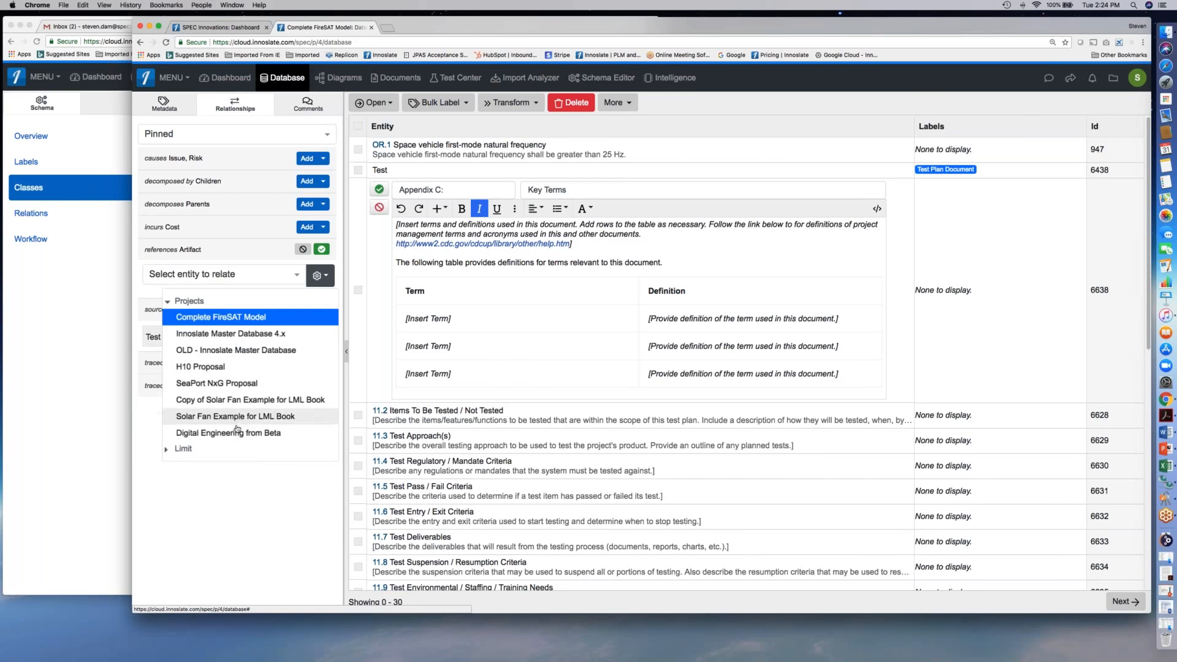
pyautogui.click(249, 338)
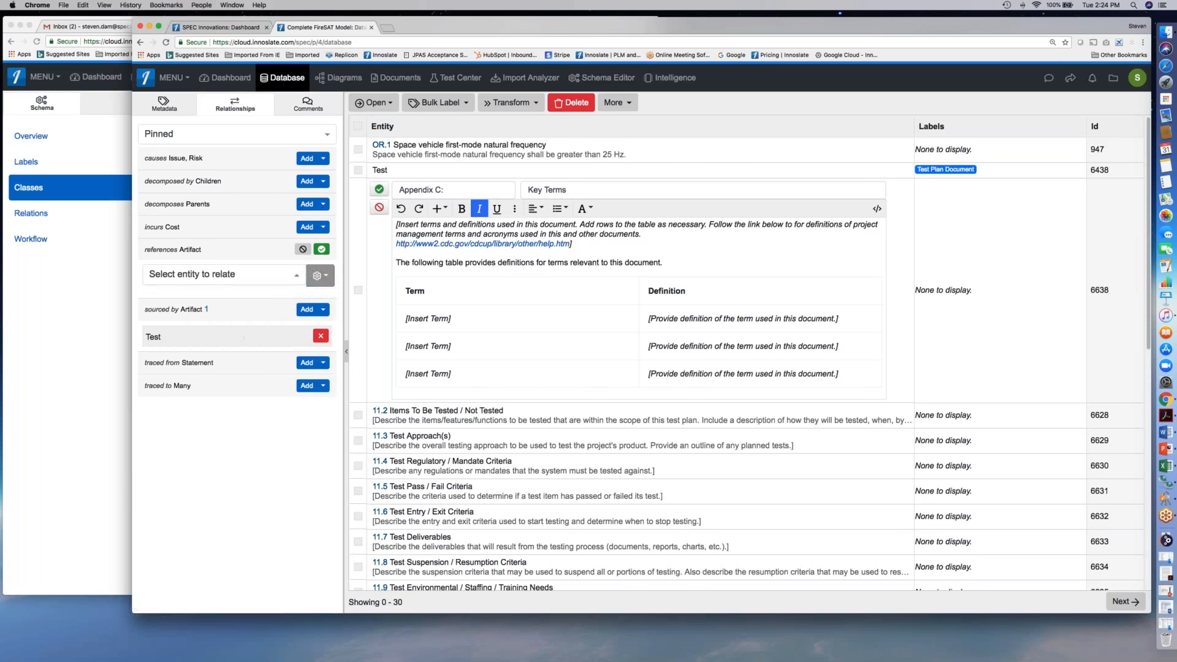
# - Try to find an entity to relate with the query class:"Issue", clear the query, and cancel the new references relation
pyautogui.write('class')
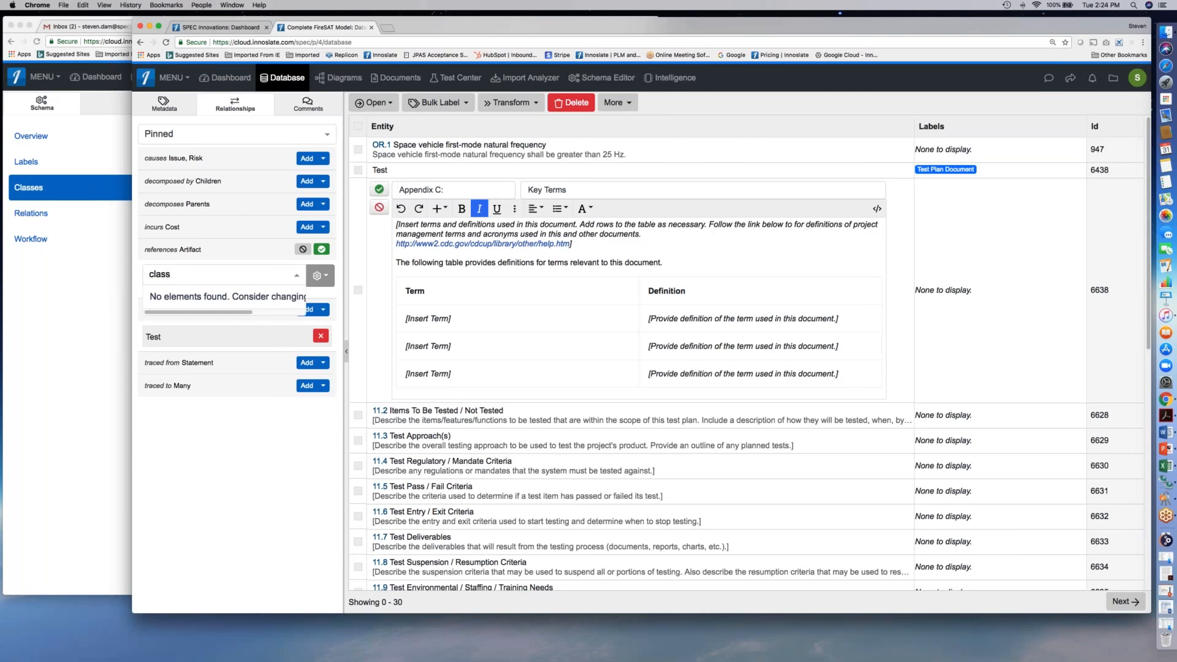
pyautogui.write(':Issue"')
pyautogui.click(174, 274)
pyautogui.write('"')
pyautogui.moveTo(217, 270); pyautogui.dragTo(146, 272)
pyautogui.press('BackSpace')
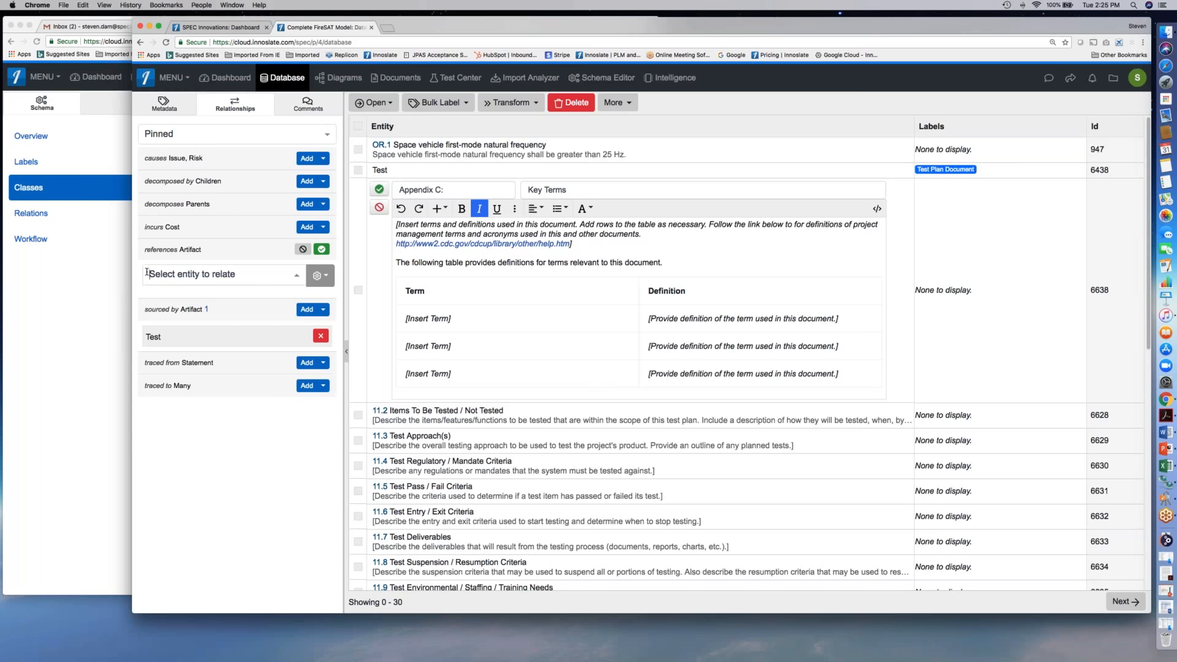
pyautogui.click(303, 249)
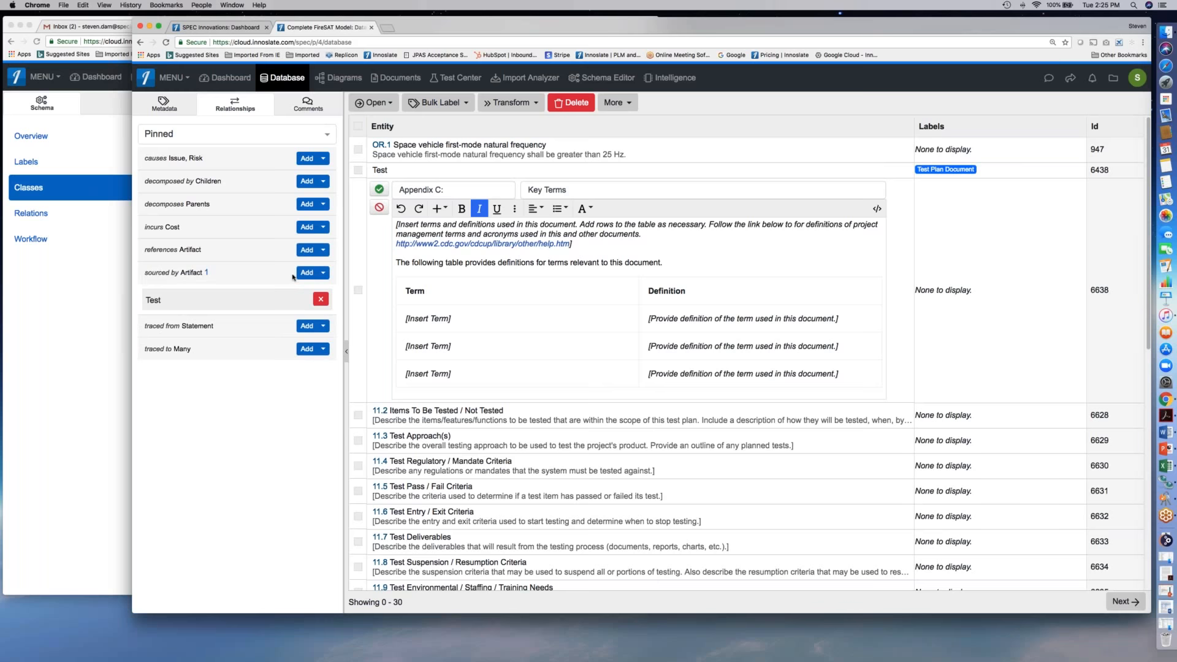
# - View the Test artifact's attributes and relationships, then inspect its entry in the database list and leave it without editing
pyautogui.click(158, 302)
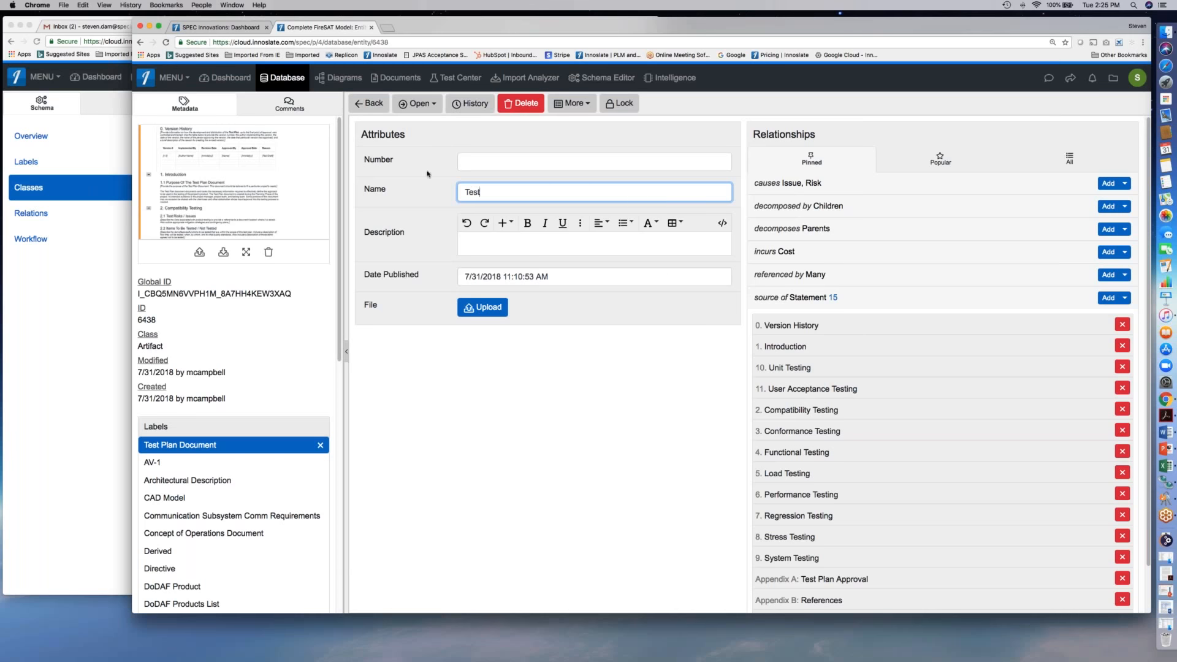
pyautogui.click(367, 105)
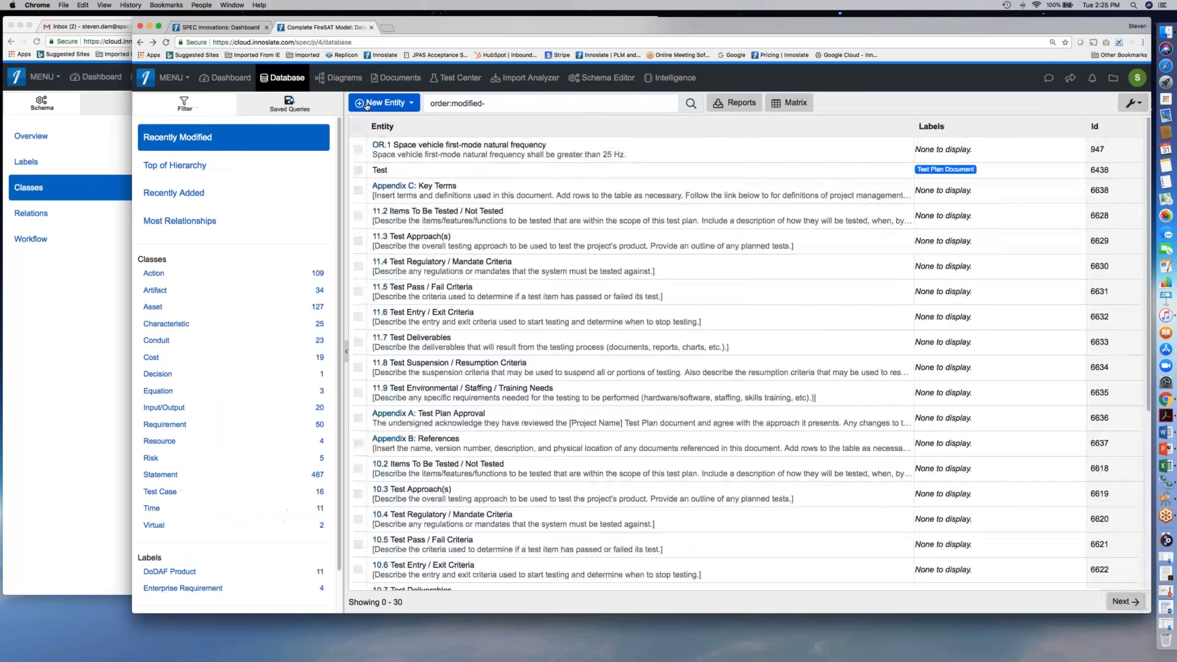
pyautogui.click(385, 175)
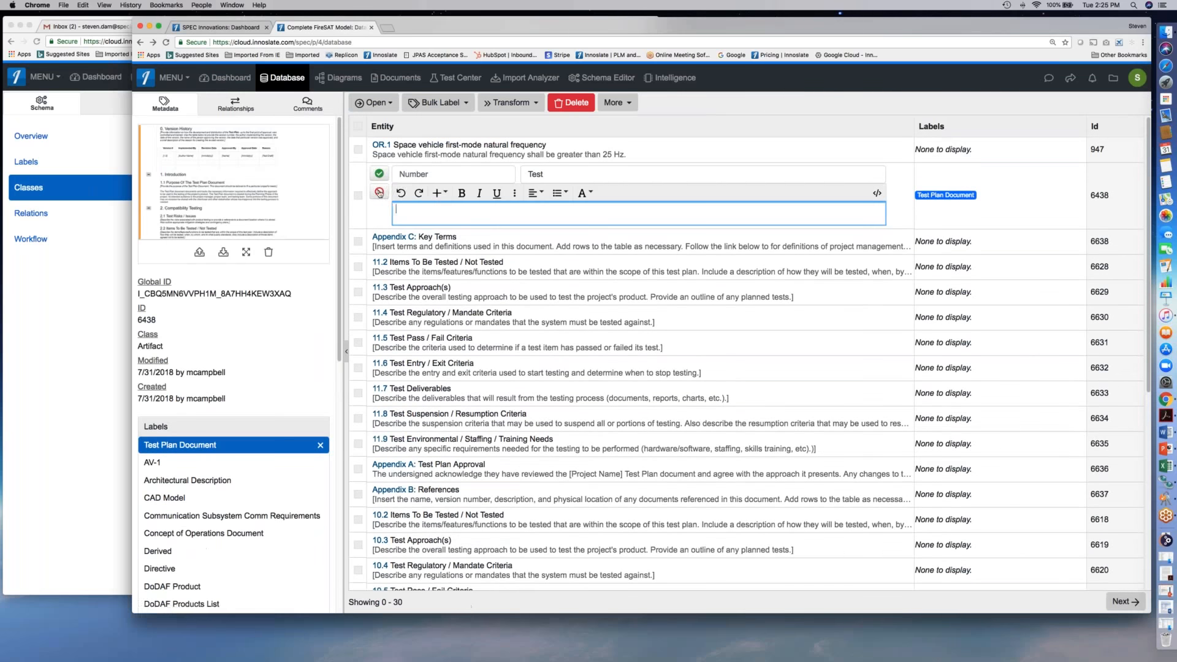
pyautogui.click(379, 193)
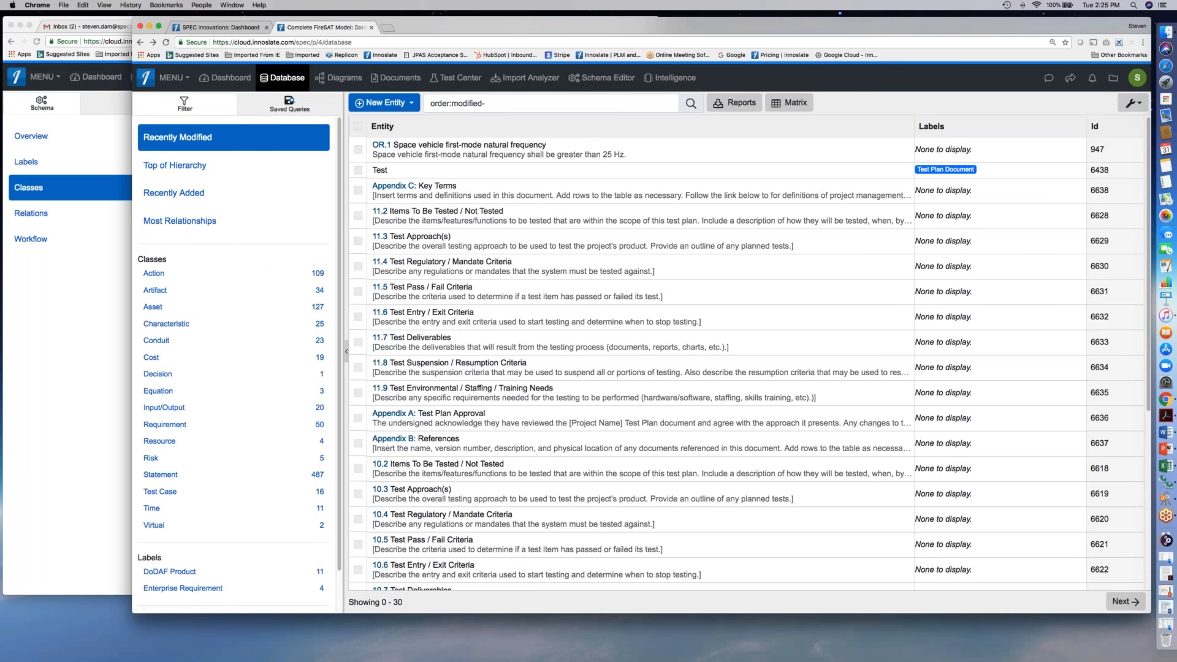
# - In the schema window, add the choice "No one" to the Action class's Classification property and save the class
pyautogui.click(105, 266)
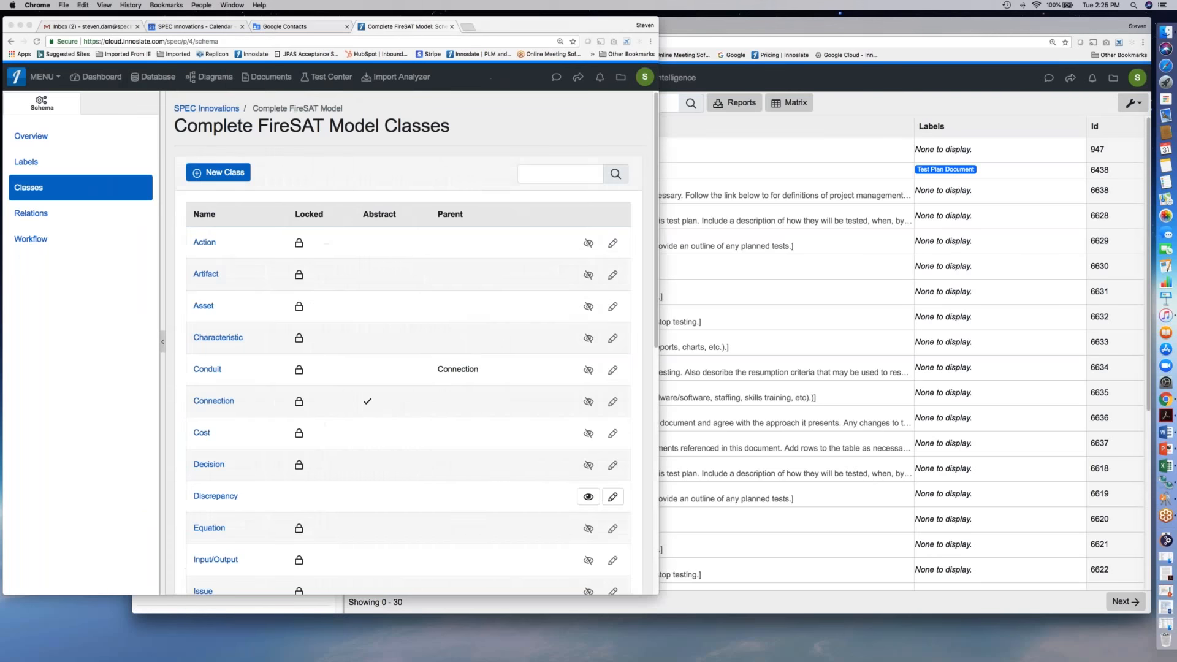
pyautogui.click(205, 242)
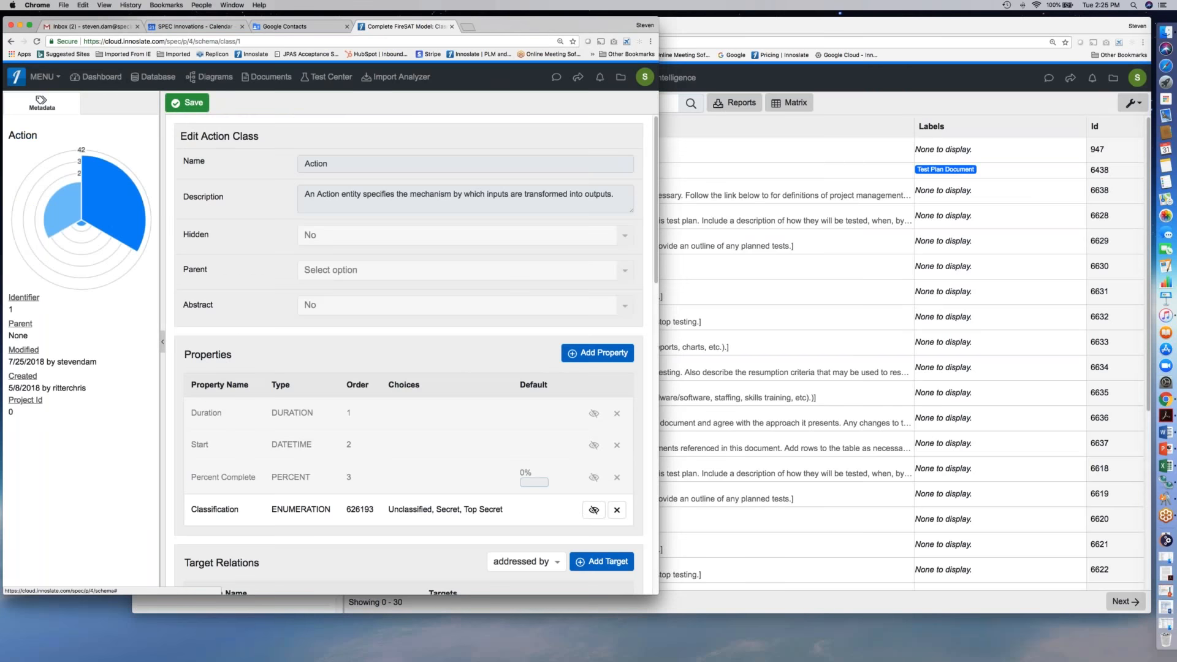
pyautogui.click(421, 511)
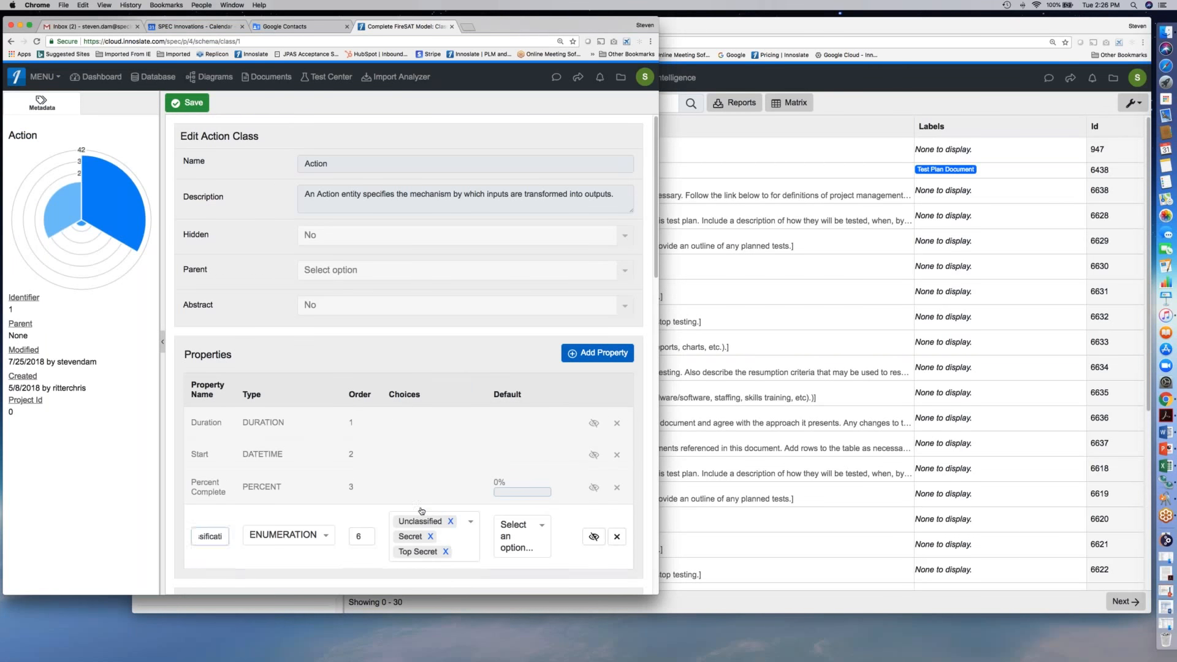
pyautogui.click(465, 534)
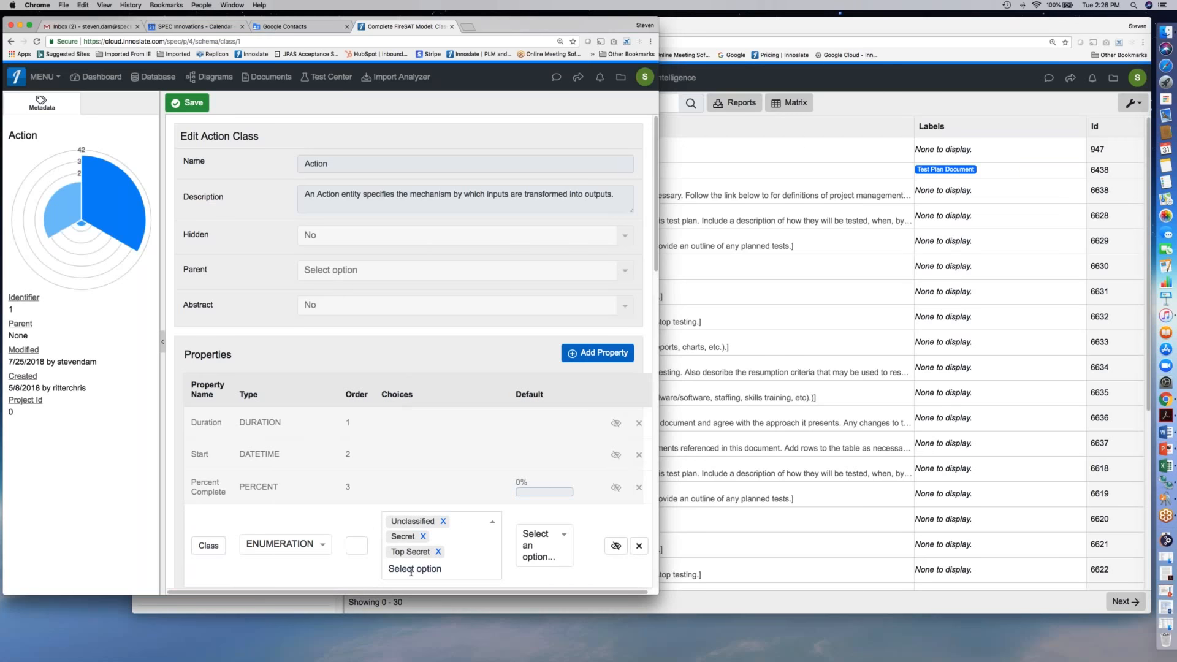
pyautogui.write('No one')
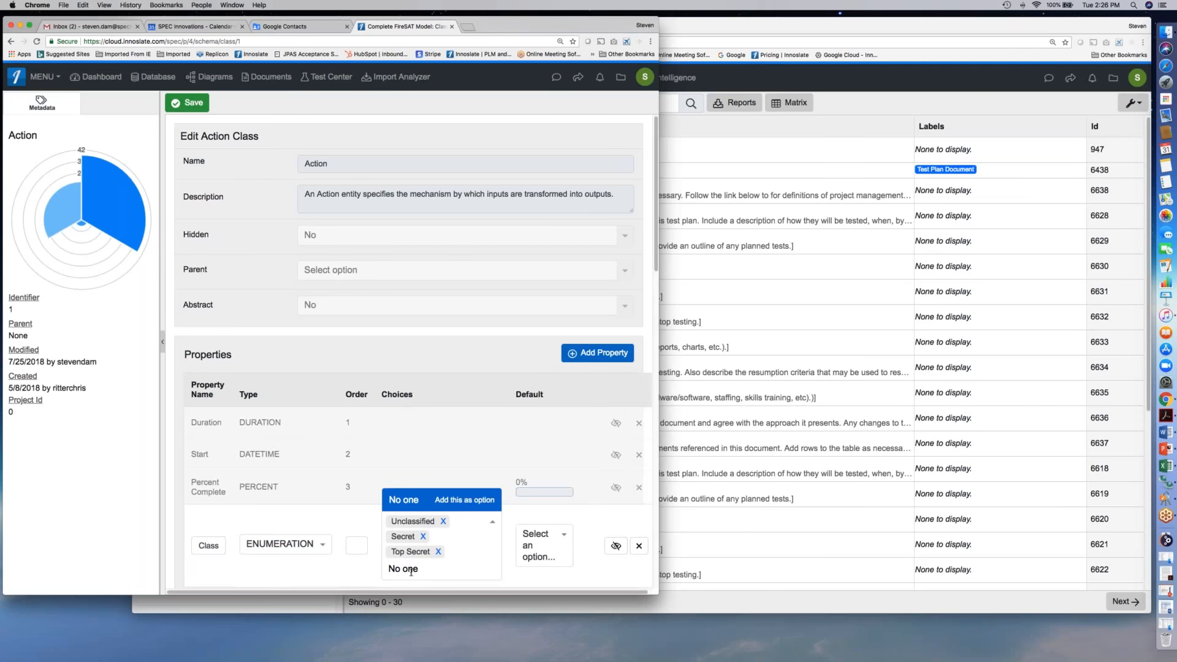
pyautogui.press('Return')
pyautogui.click(471, 461)
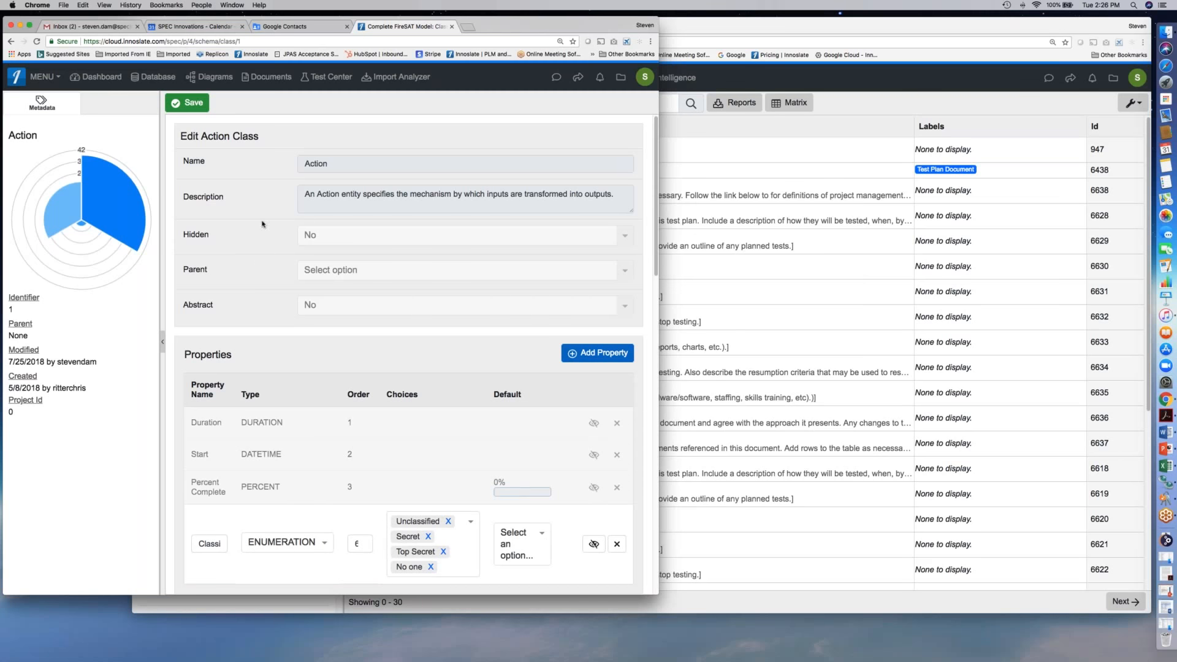
pyautogui.click(189, 103)
# - In the other window, reload the database, filter it to Action entities, and open RM.1.1.3 Perform spacecraft commissioning operations in full view
pyautogui.click(870, 117)
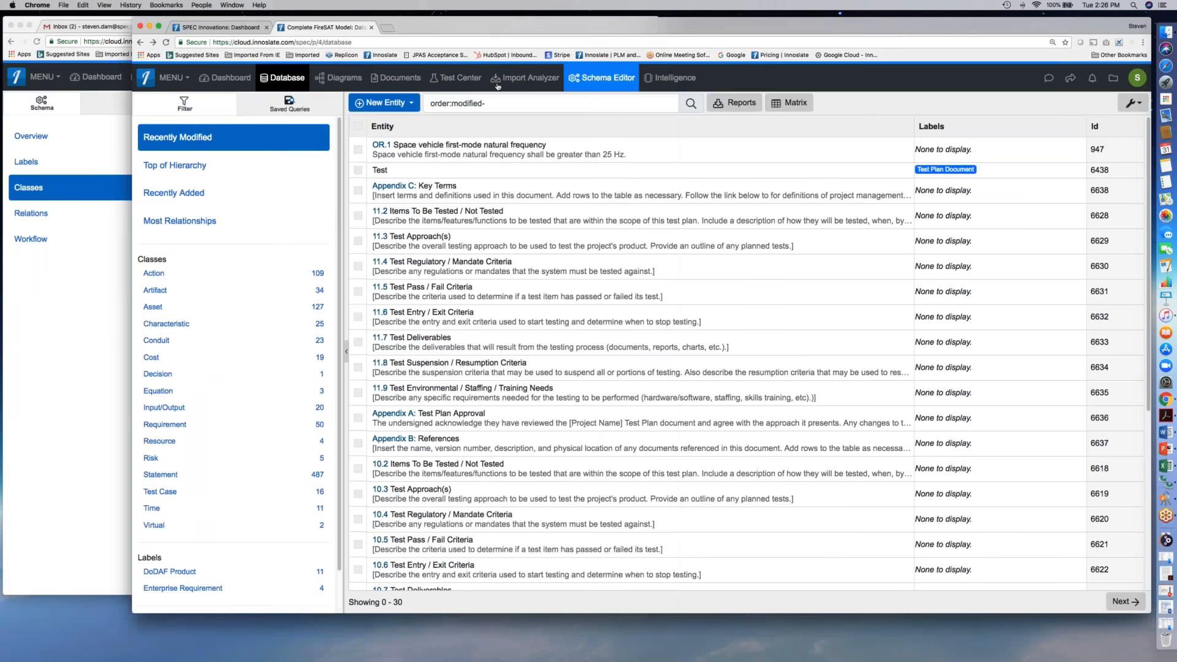
pyautogui.click(166, 42)
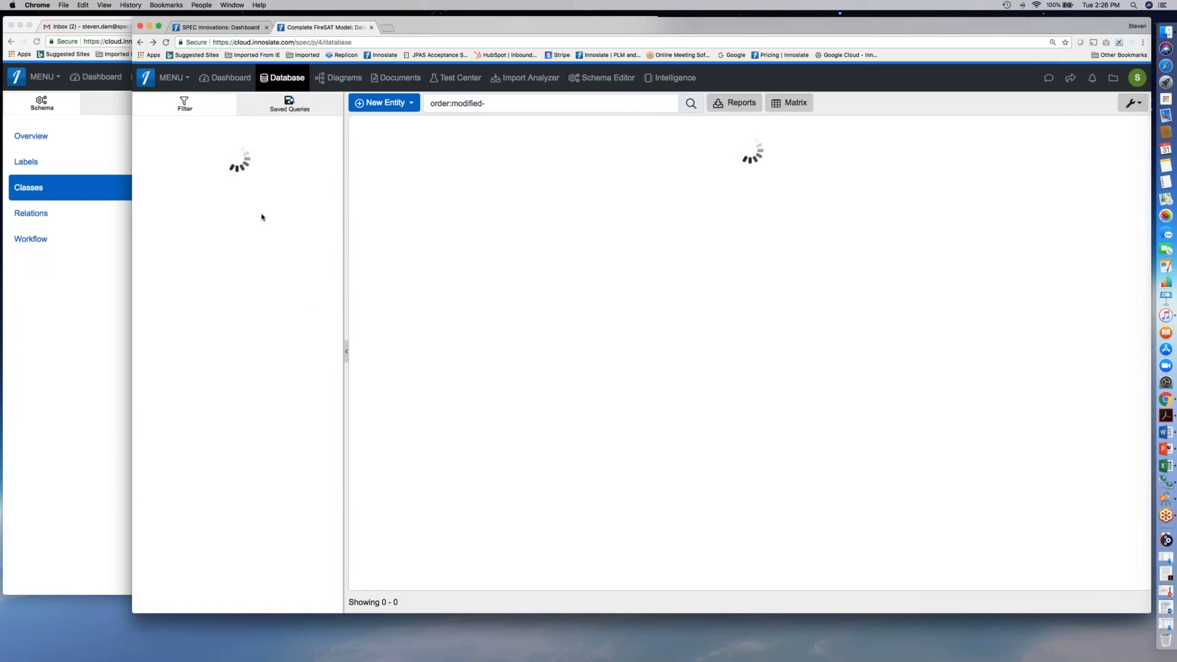
pyautogui.click(182, 274)
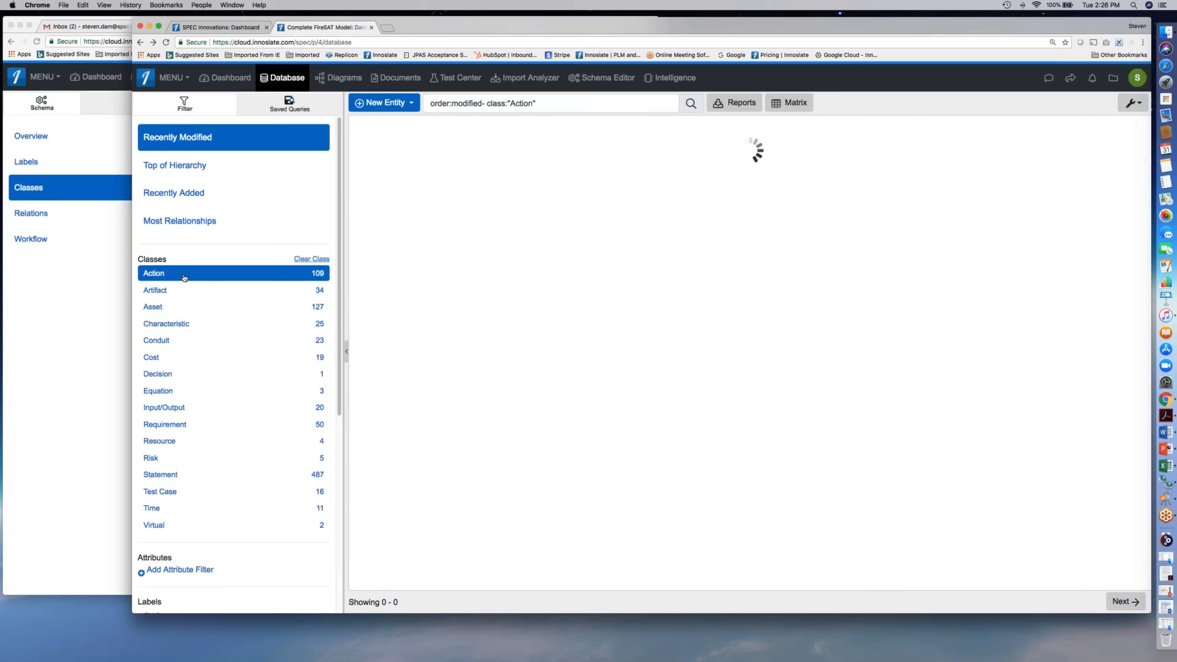
pyautogui.click(469, 152)
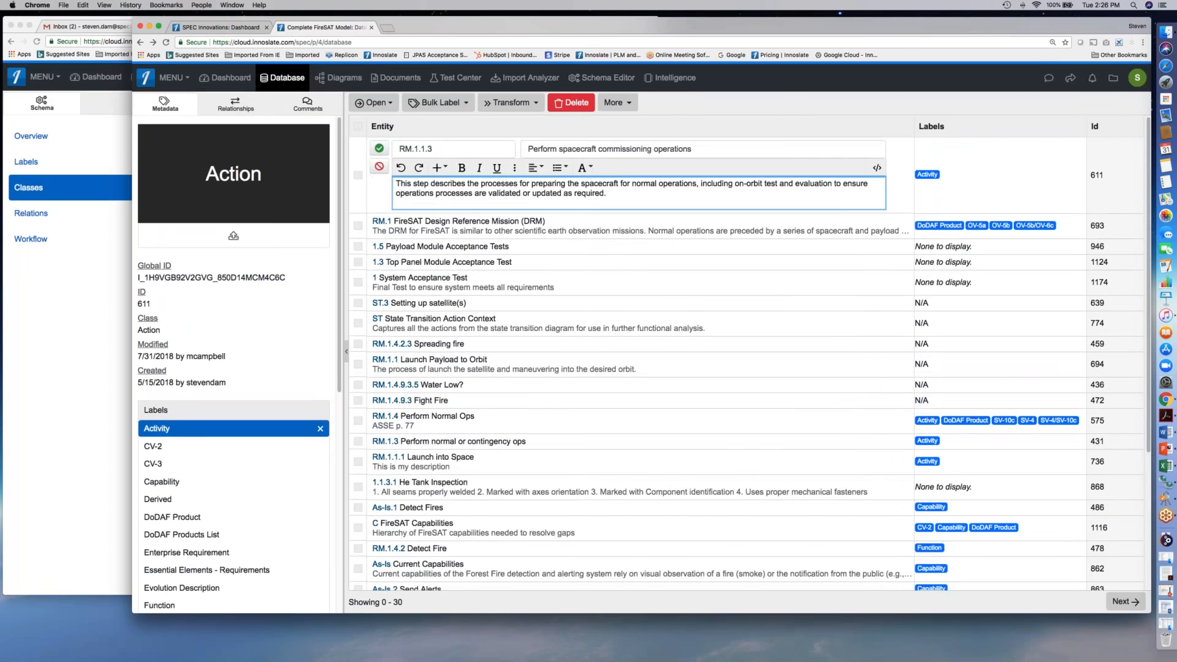
pyautogui.click(386, 102)
pyautogui.click(393, 129)
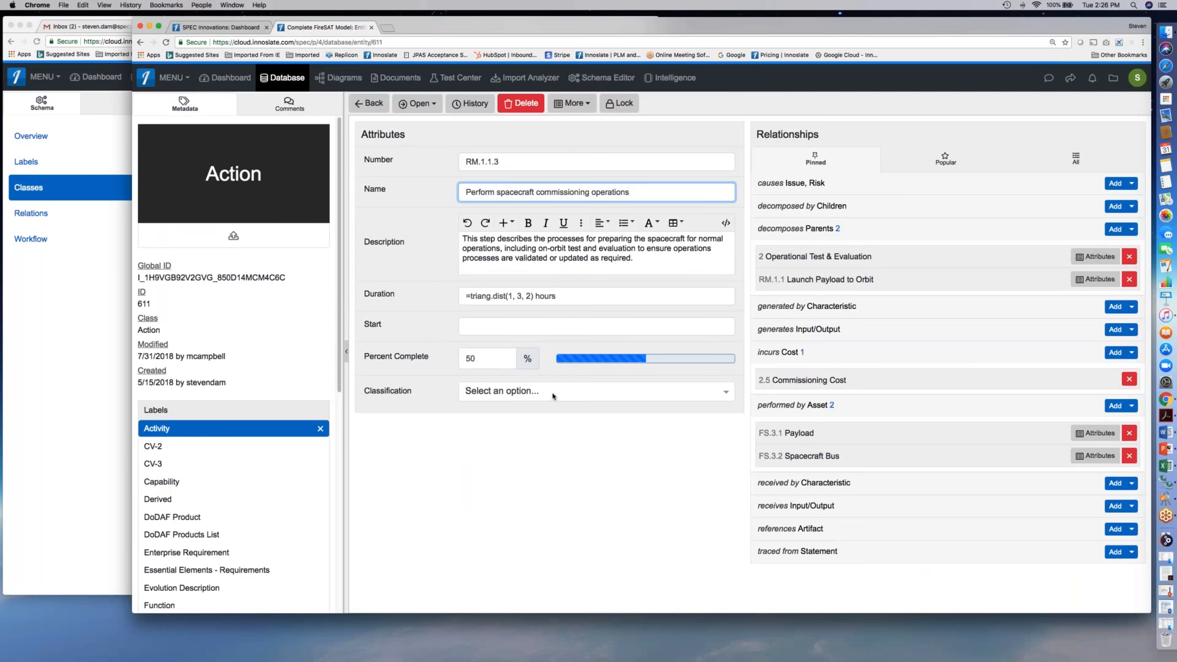
# - Check the Classification choices of RM.1.1.3 without setting one, and return to the database list
pyautogui.click(550, 393)
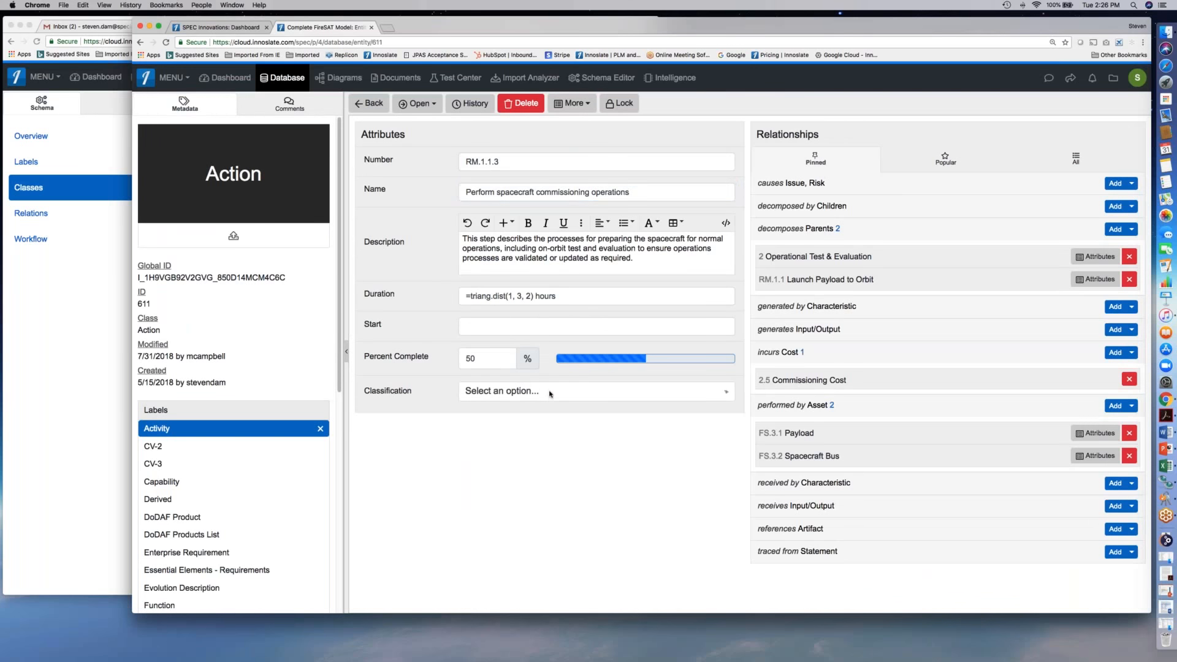
pyautogui.click(726, 394)
pyautogui.click(372, 104)
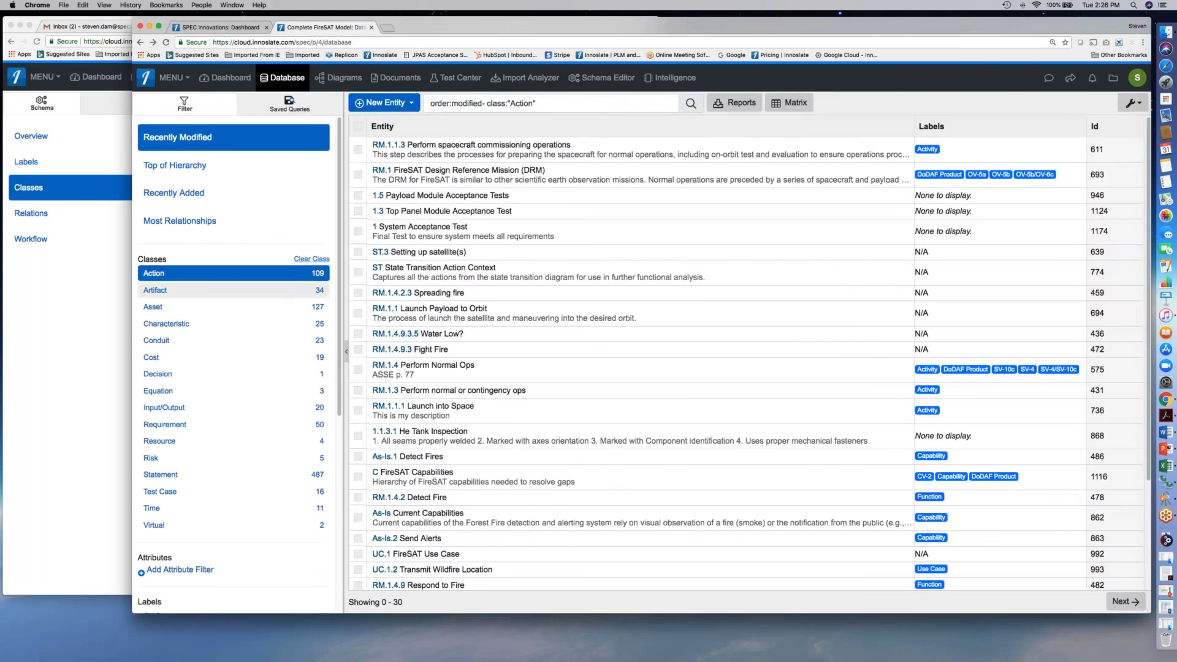
# - In the schema window, reopen the Action class definition to check the Classification property's choices
pyautogui.click(85, 286)
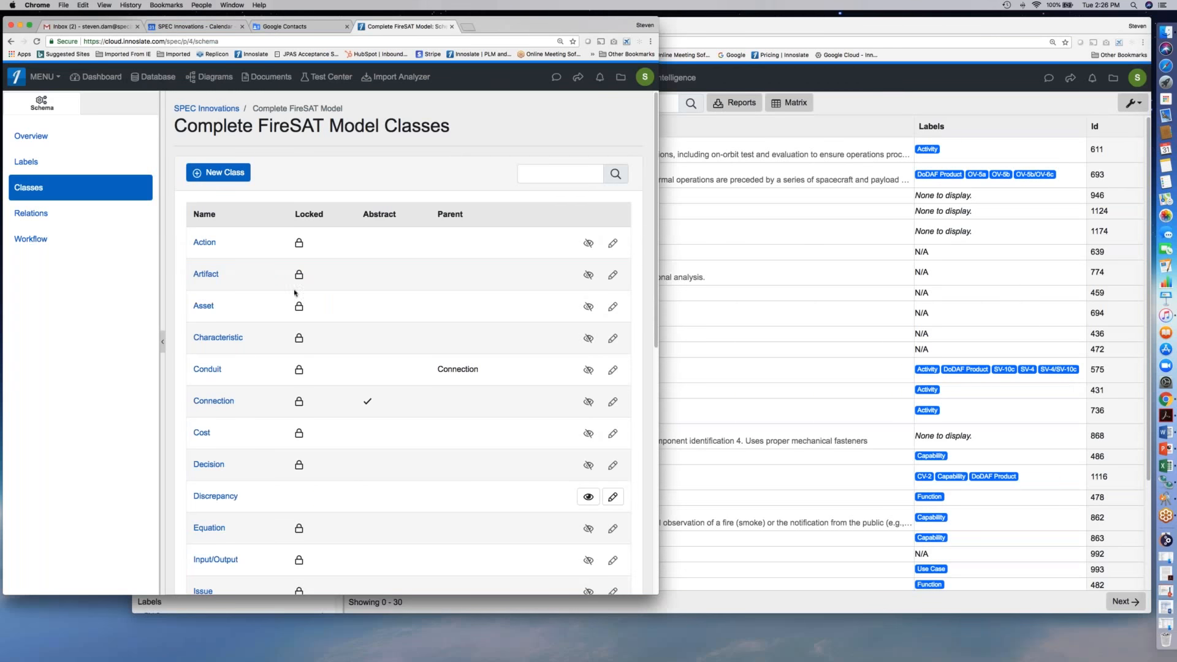
pyautogui.click(205, 243)
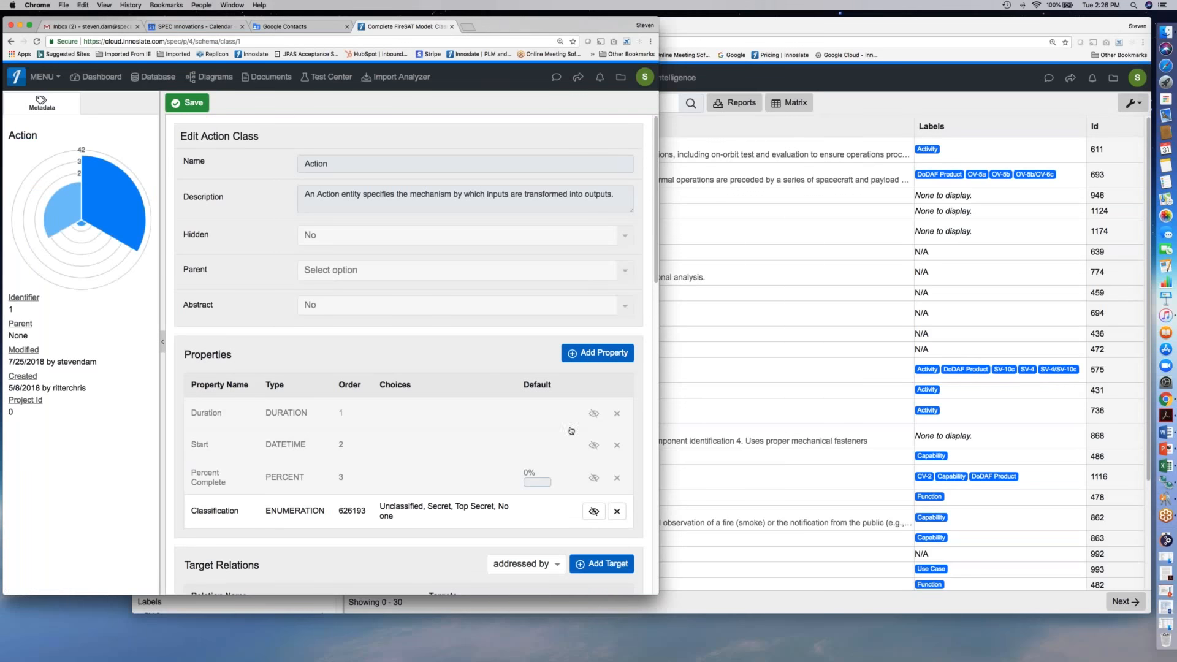
# - In the schema window, open the project database and filter it to Action entities
pyautogui.click(845, 102)
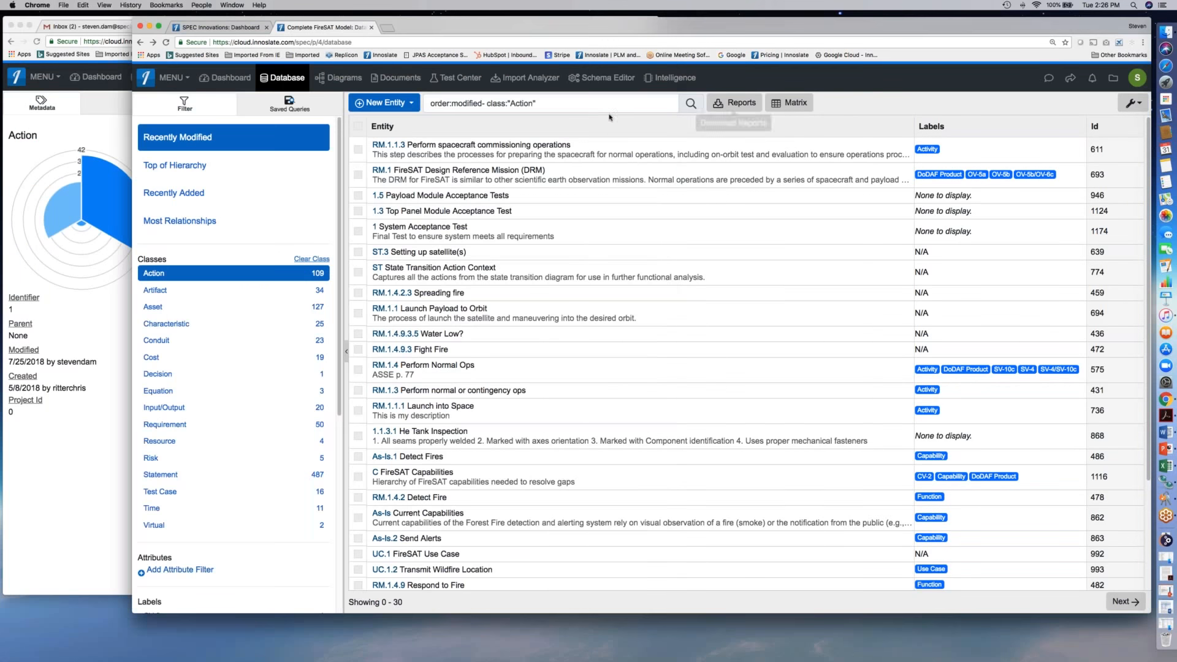
pyautogui.click(115, 164)
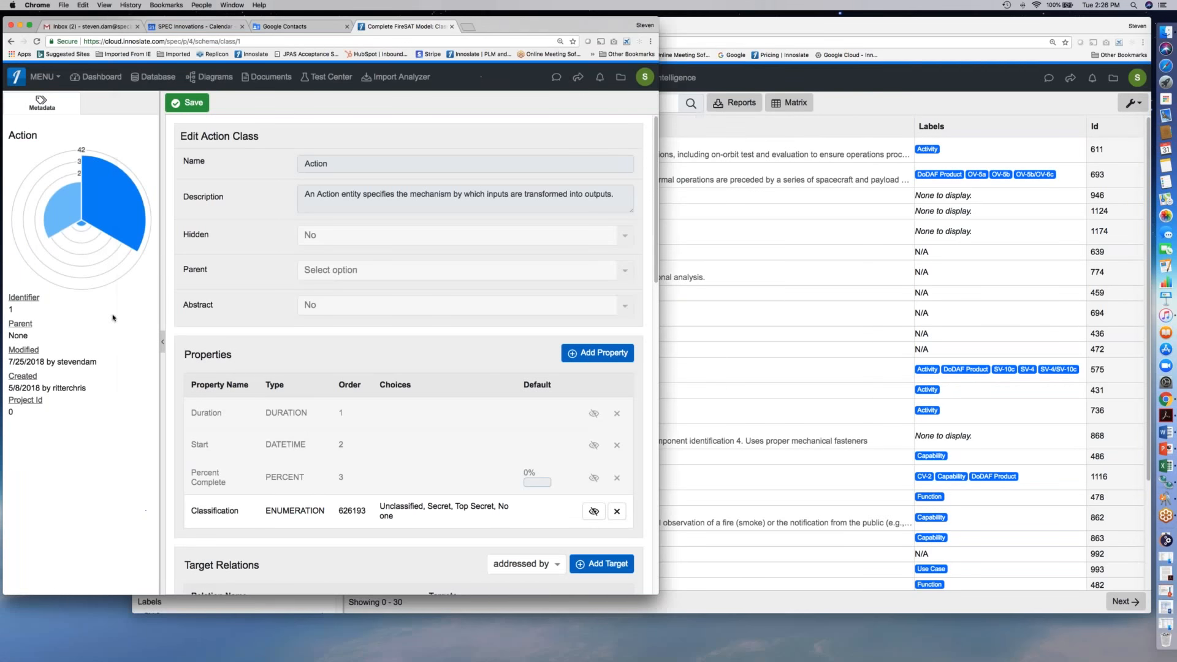
pyautogui.click(157, 80)
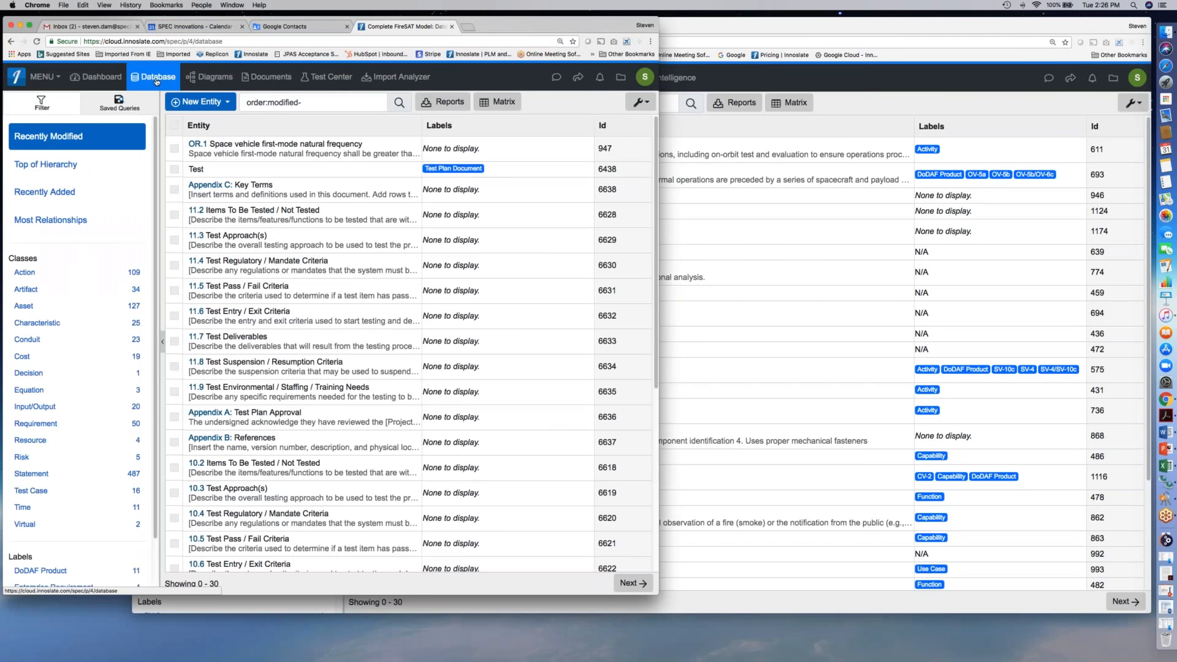
pyautogui.click(37, 272)
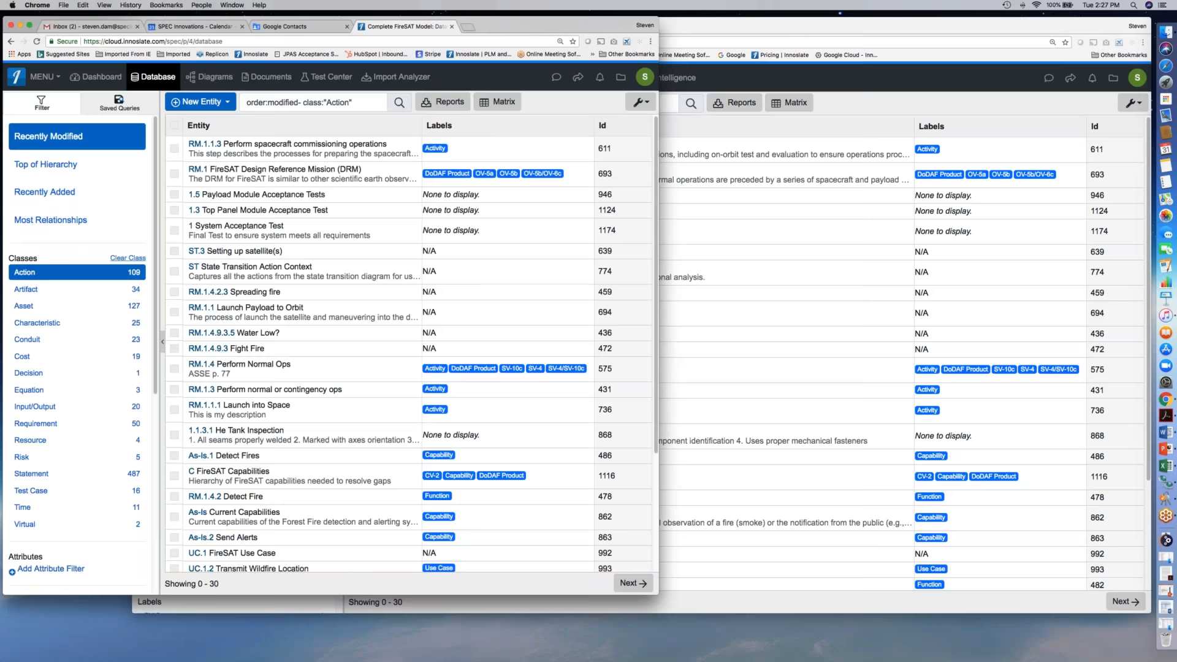
# - Open RM.1.1.3 Perform spacecraft commissioning operations in full view to check its attributes, and return to the database list
pyautogui.click(240, 147)
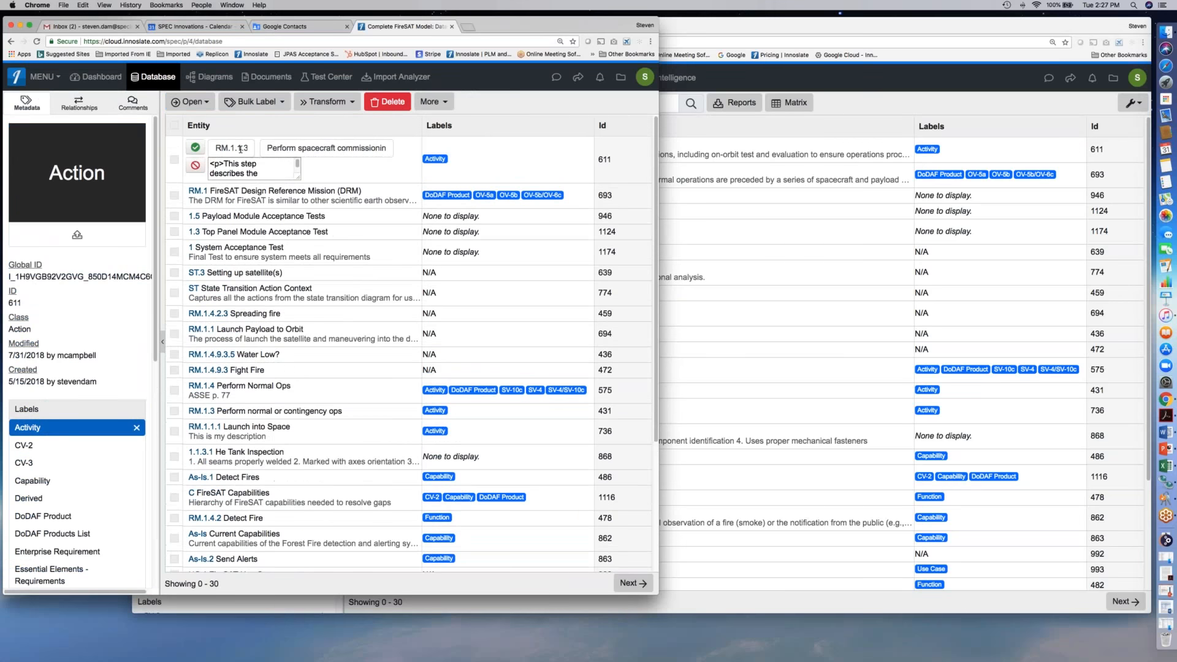
pyautogui.click(190, 102)
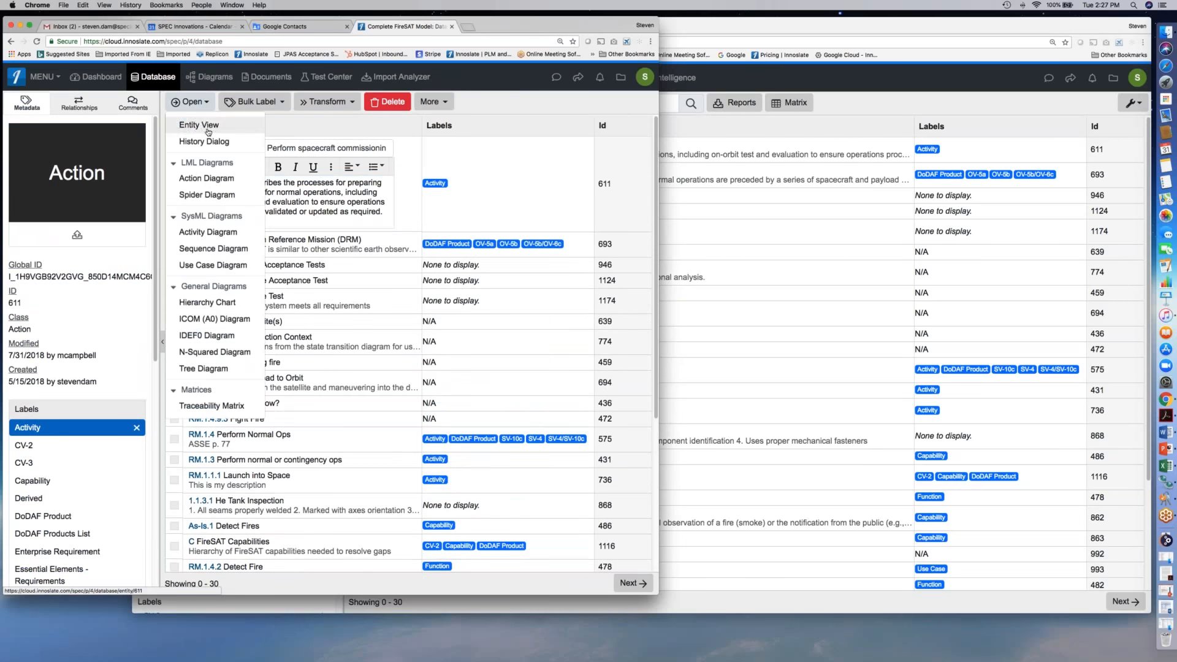
pyautogui.click(197, 126)
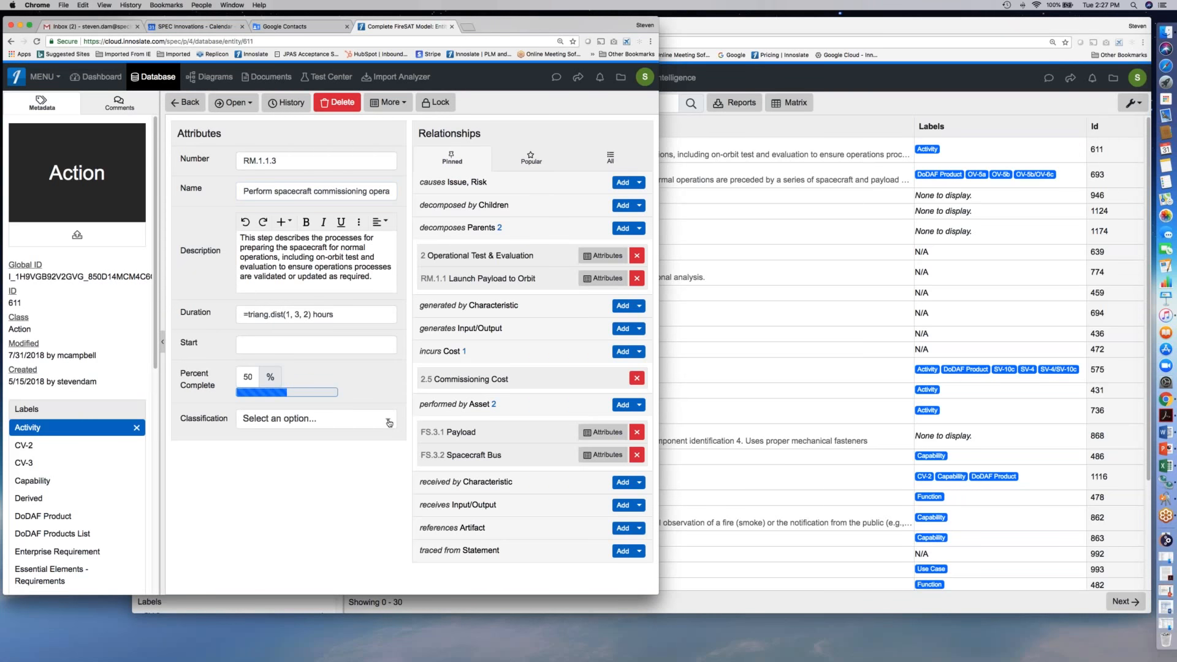
pyautogui.click(317, 346)
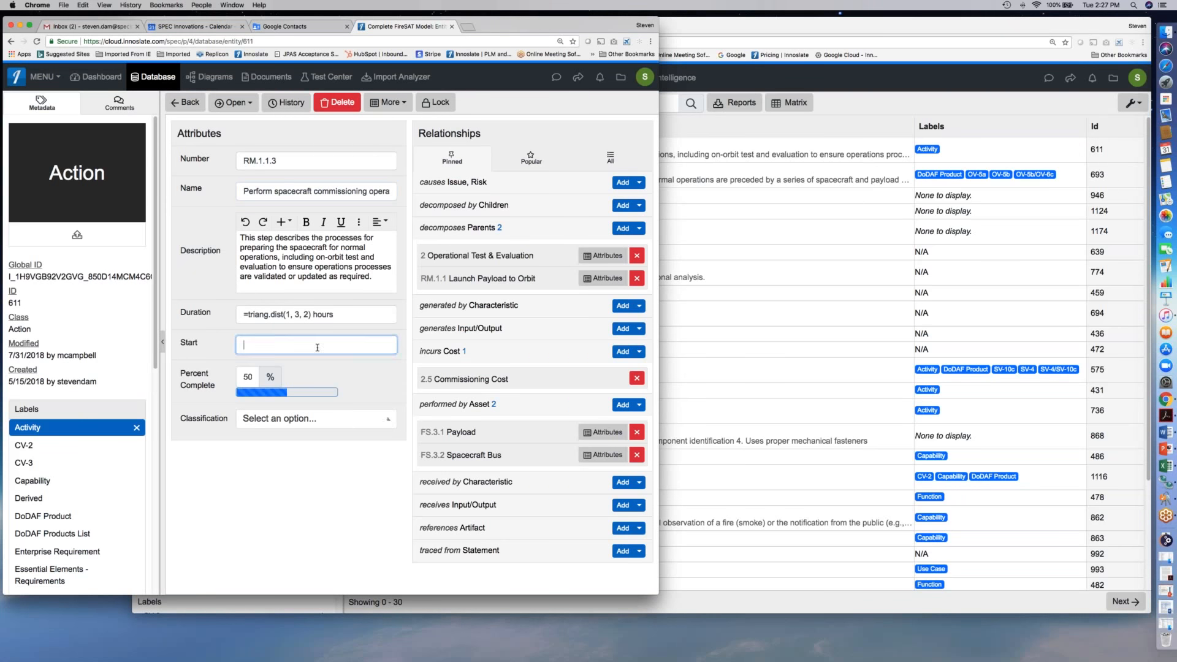
pyautogui.click(185, 102)
# - In the other window, visit the Documents view, open the Diagrams view, and look through the most recently modified diagrams
pyautogui.click(911, 95)
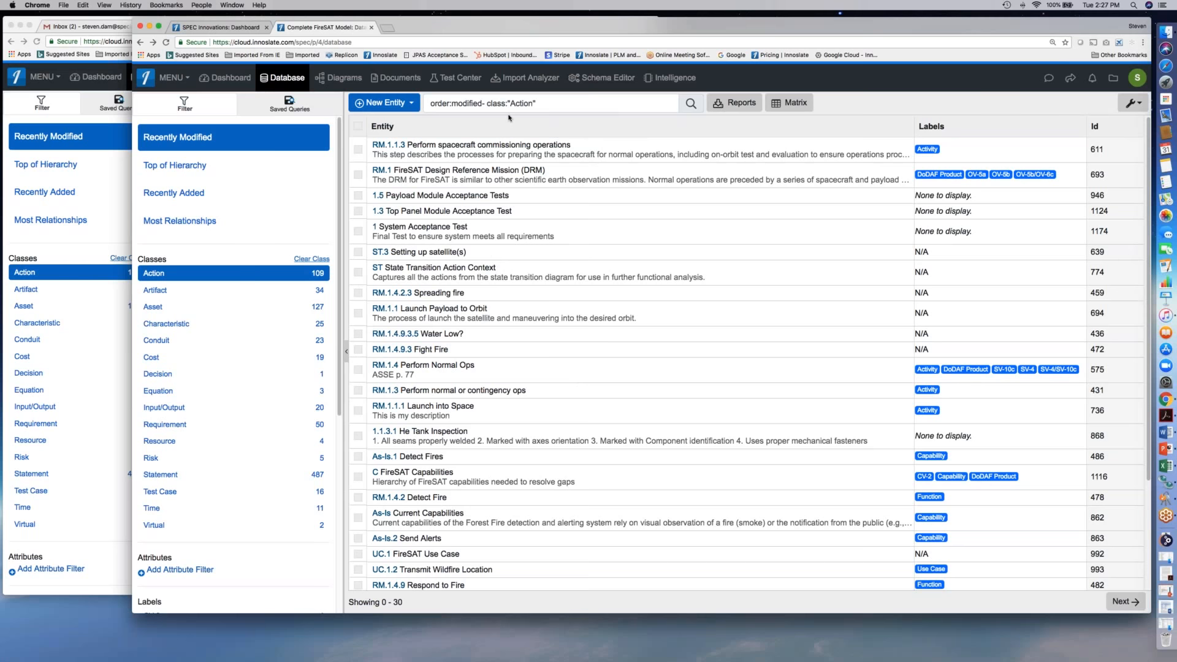
pyautogui.click(409, 82)
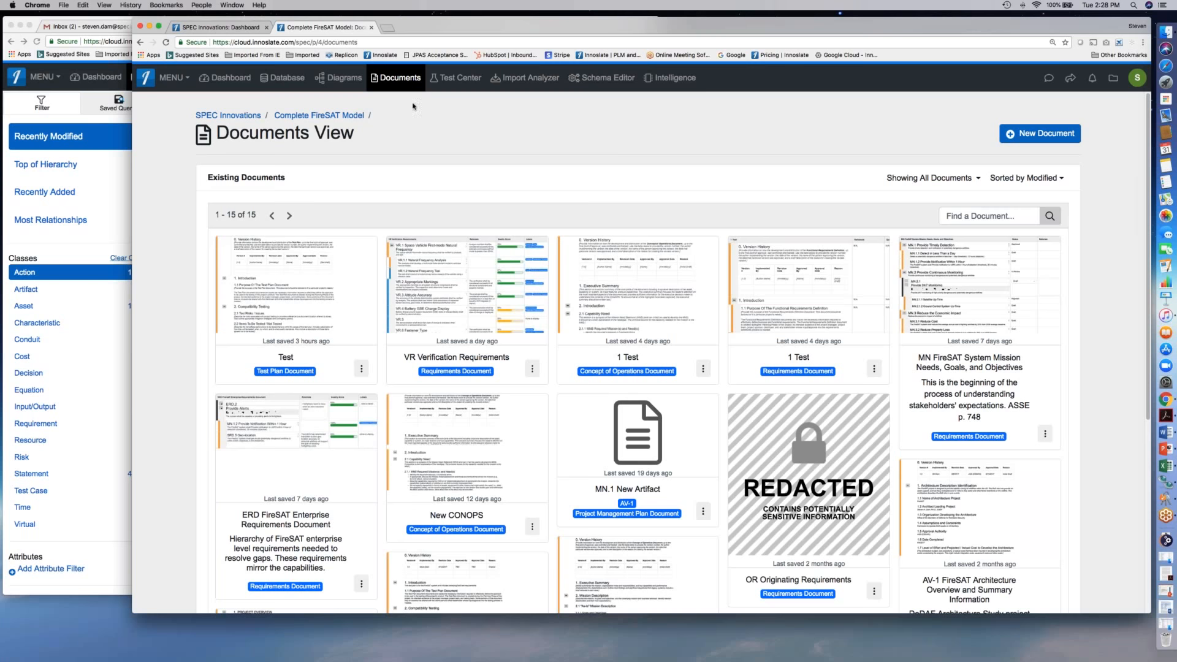
pyautogui.click(343, 83)
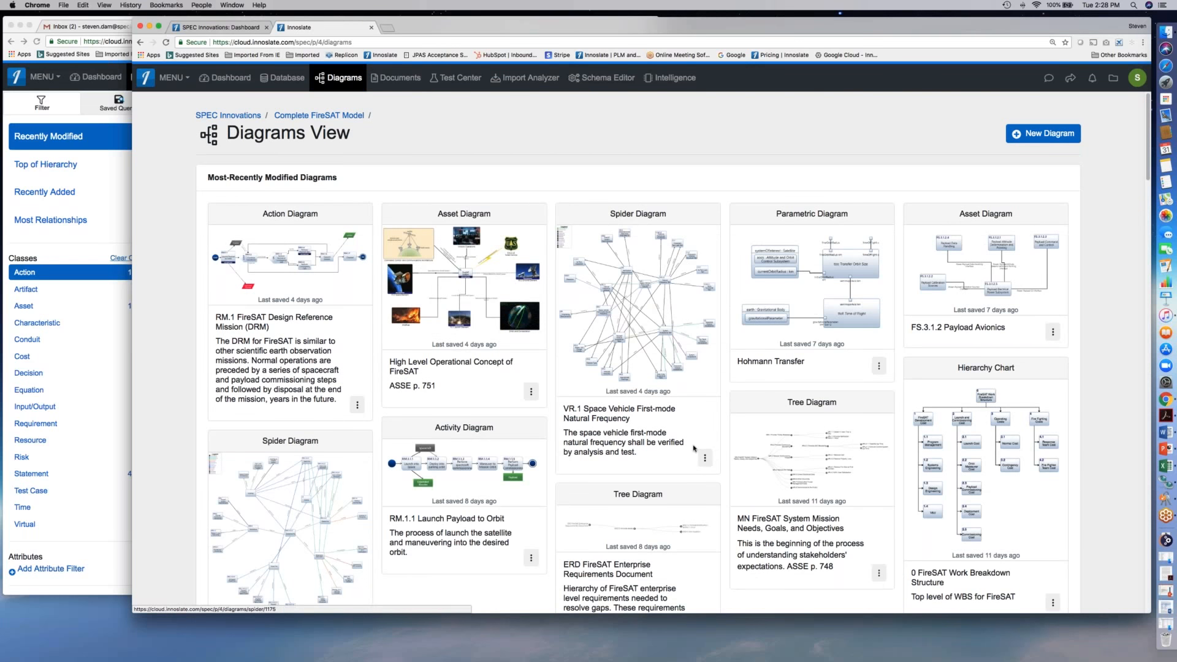
pyautogui.scroll(-3, 484, 539)
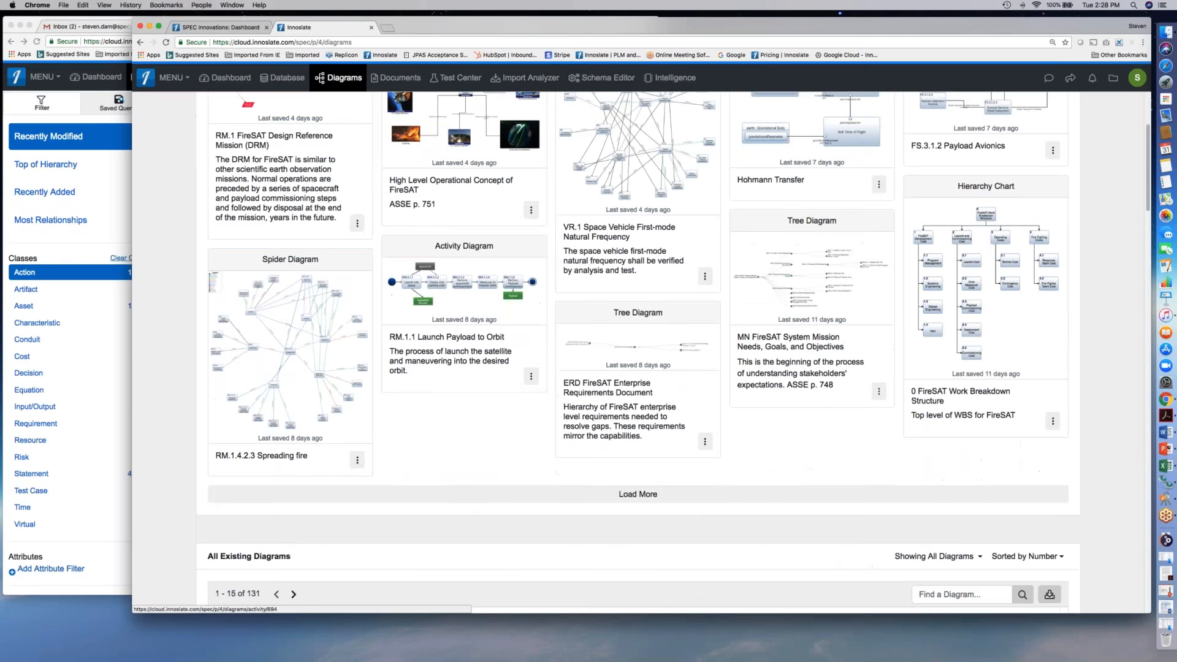
pyautogui.scroll(-2, 464, 343)
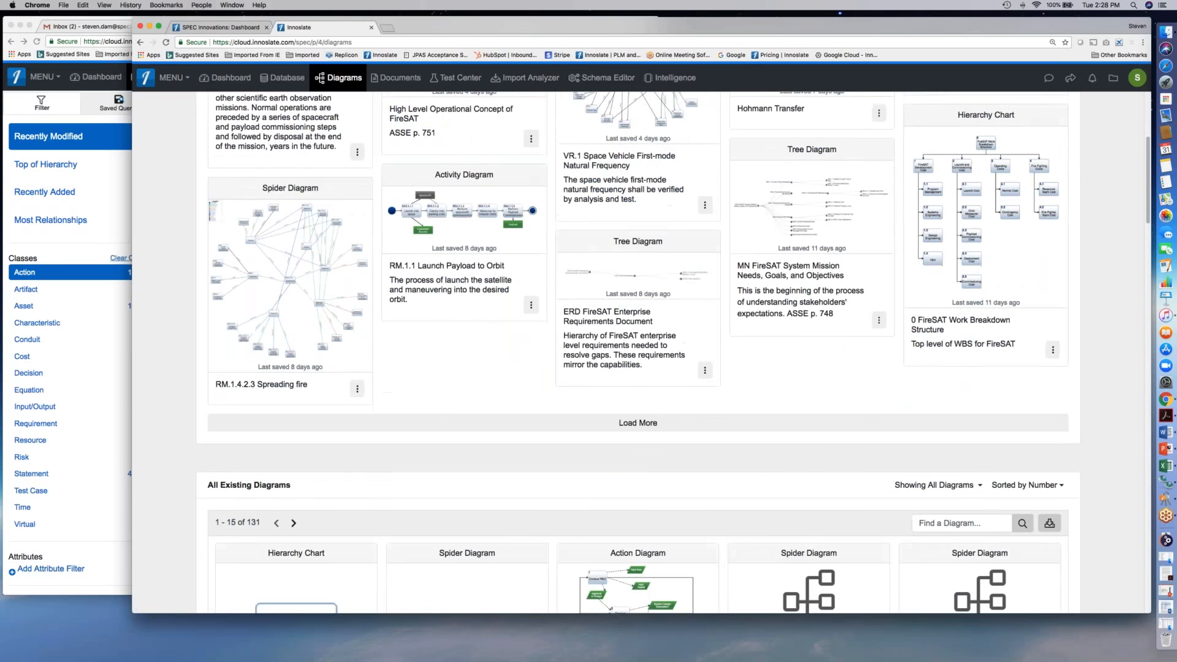
pyautogui.scroll(3, 638, 307)
pyautogui.scroll(2, 638, 343)
# - Review the LML, SysML and General types offered for a new diagram, pick Action Diagram, and cancel the creation
pyautogui.click(1042, 133)
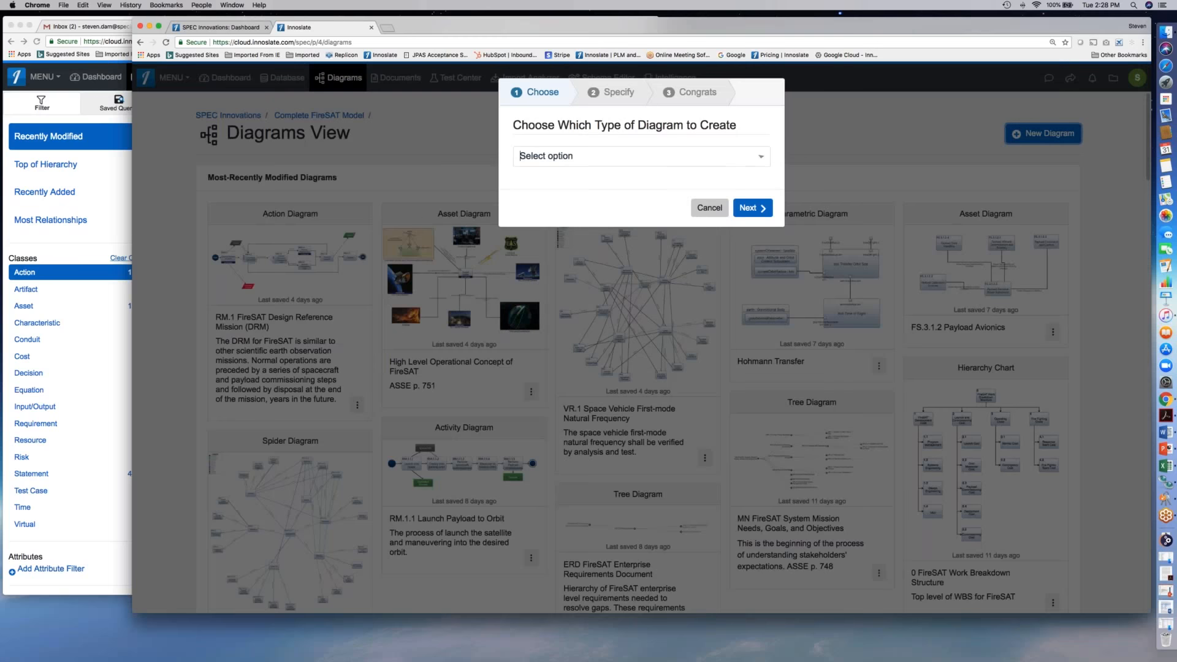
pyautogui.click(672, 156)
pyautogui.scroll(-3, 673, 281)
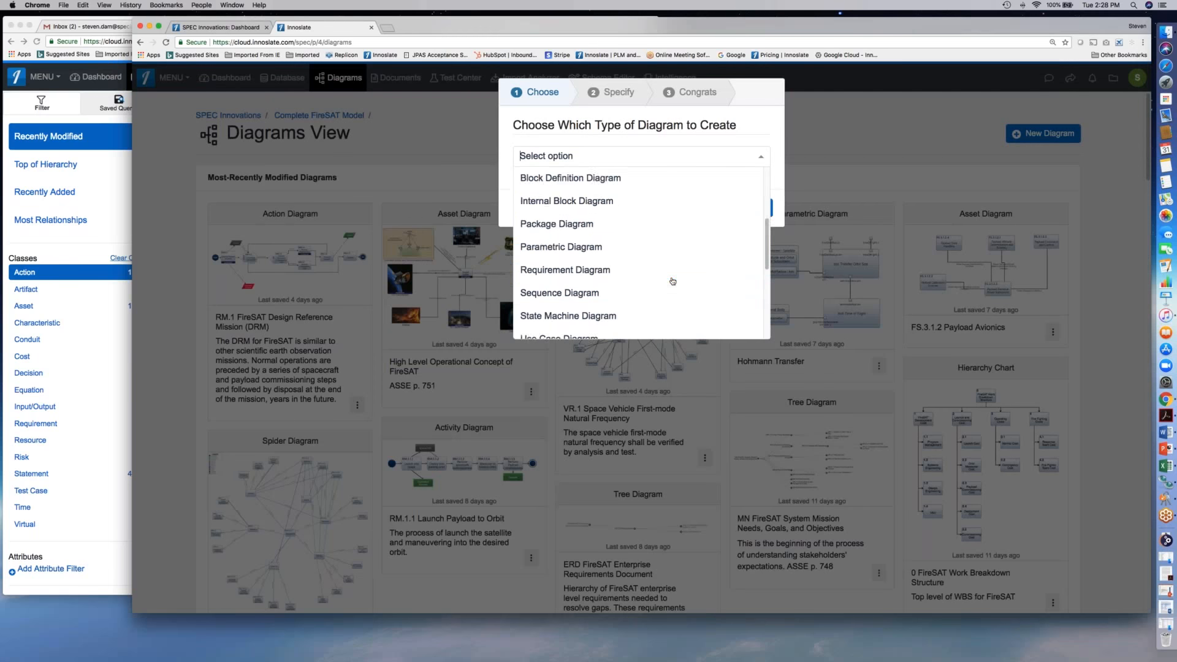
pyautogui.scroll(-2, 673, 281)
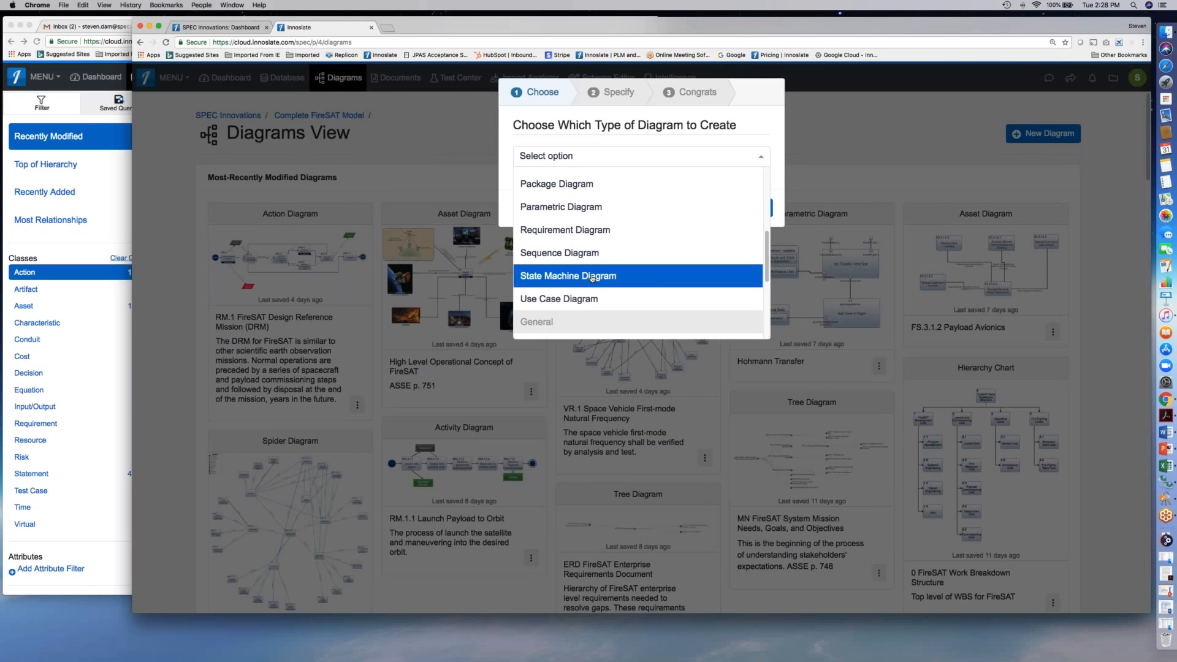
pyautogui.scroll(3, 608, 258)
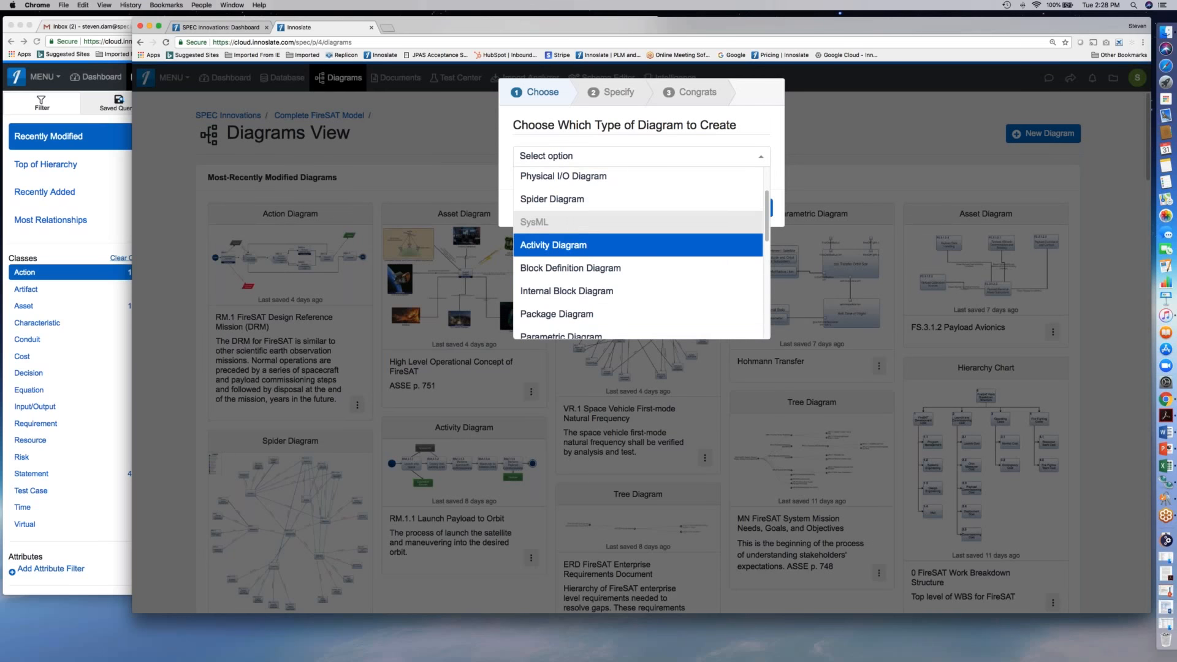
pyautogui.scroll(-3, 563, 277)
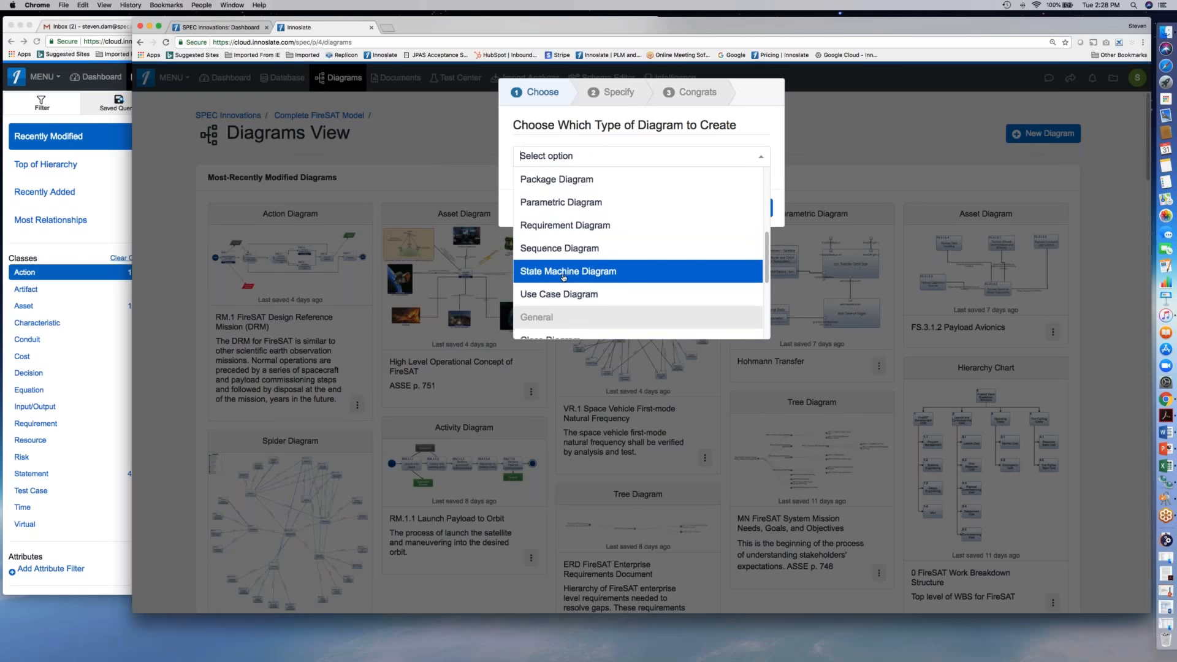
pyautogui.scroll(-3, 564, 277)
pyautogui.scroll(-2, 564, 277)
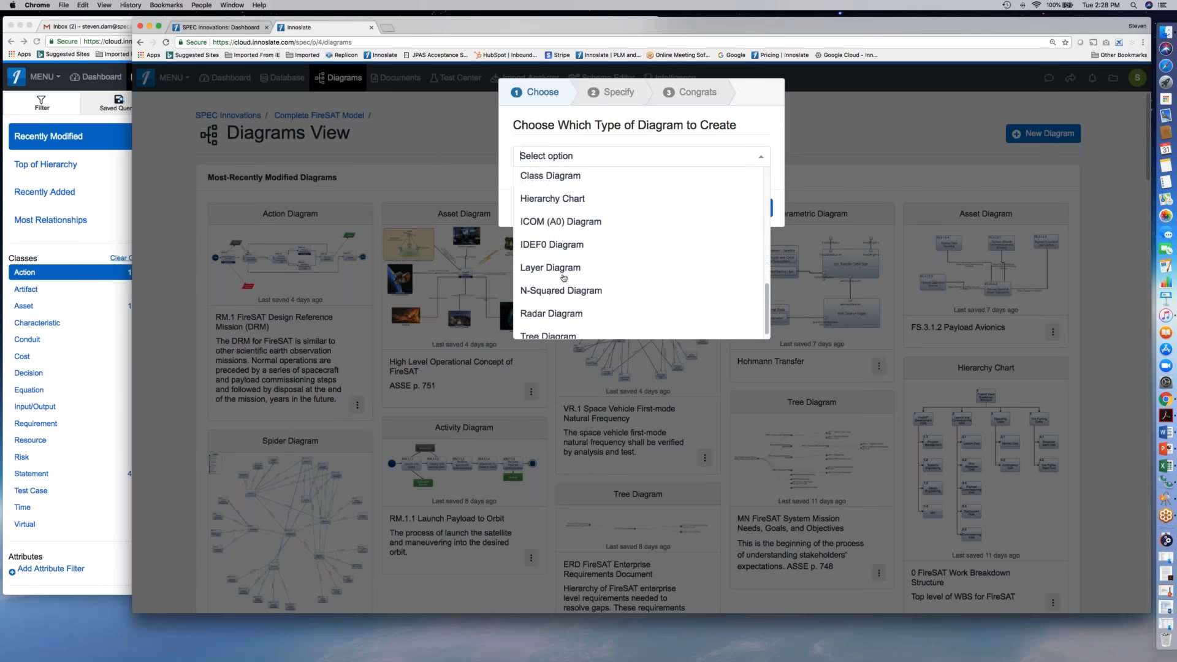
pyautogui.scroll(3, 564, 277)
pyautogui.scroll(5, 563, 277)
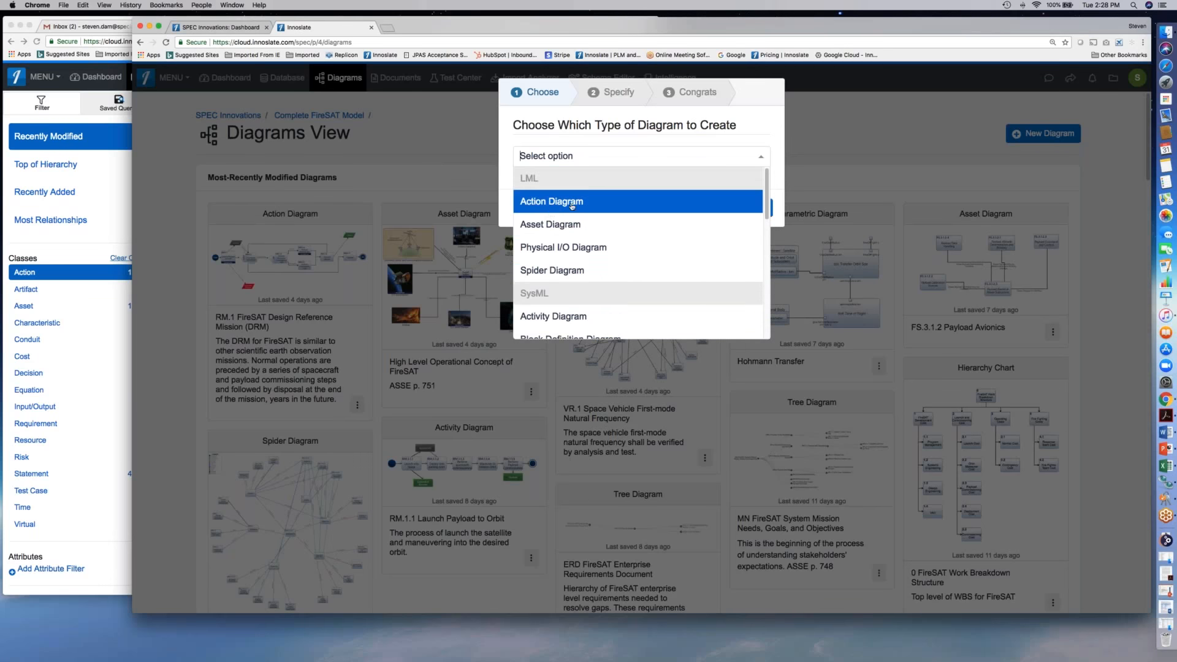
pyautogui.press('Return')
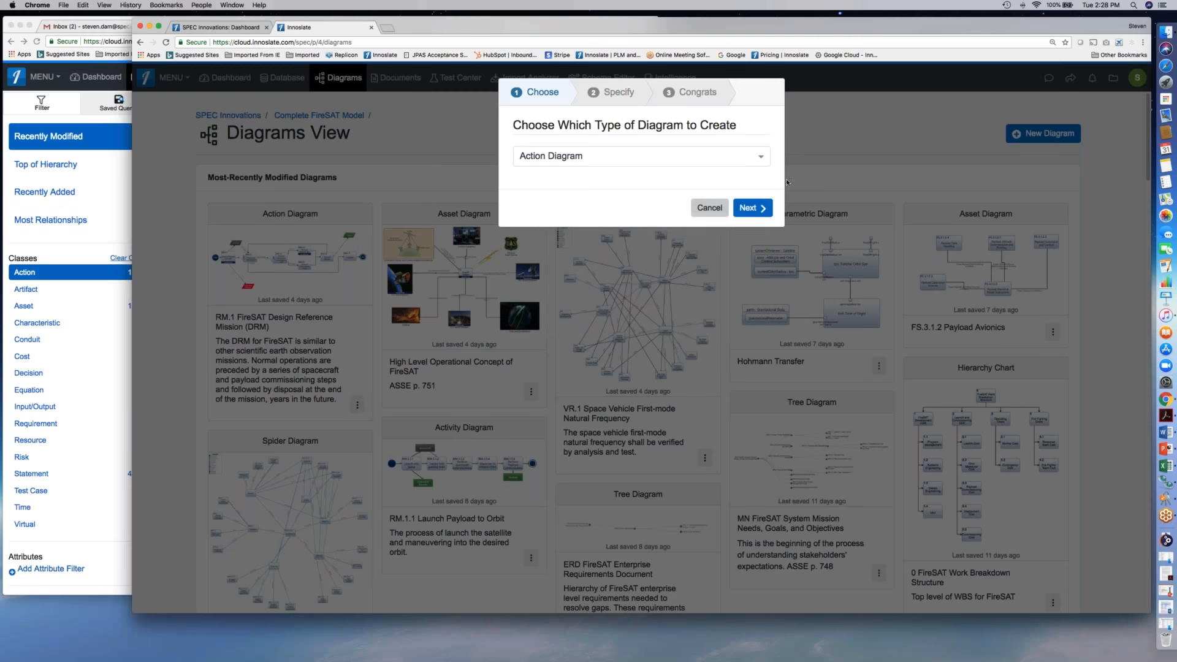
pyautogui.click(708, 209)
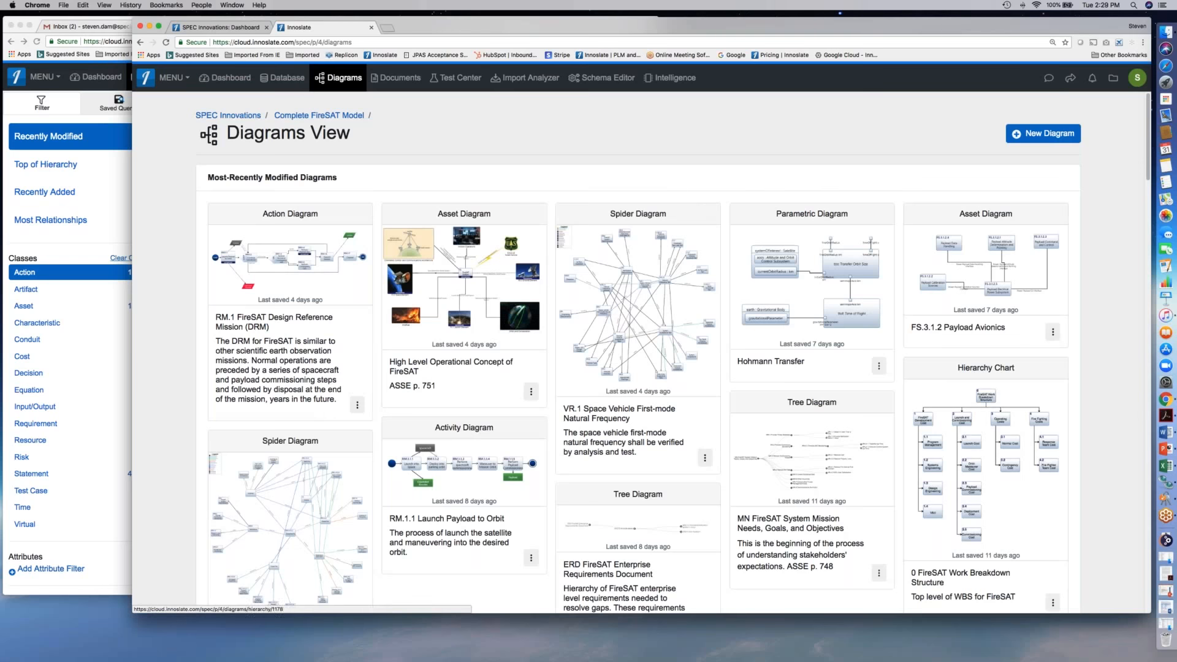
# - Look through the All Existing Diagrams section and return to the start of the Diagrams view
pyautogui.scroll(-5, 638, 352)
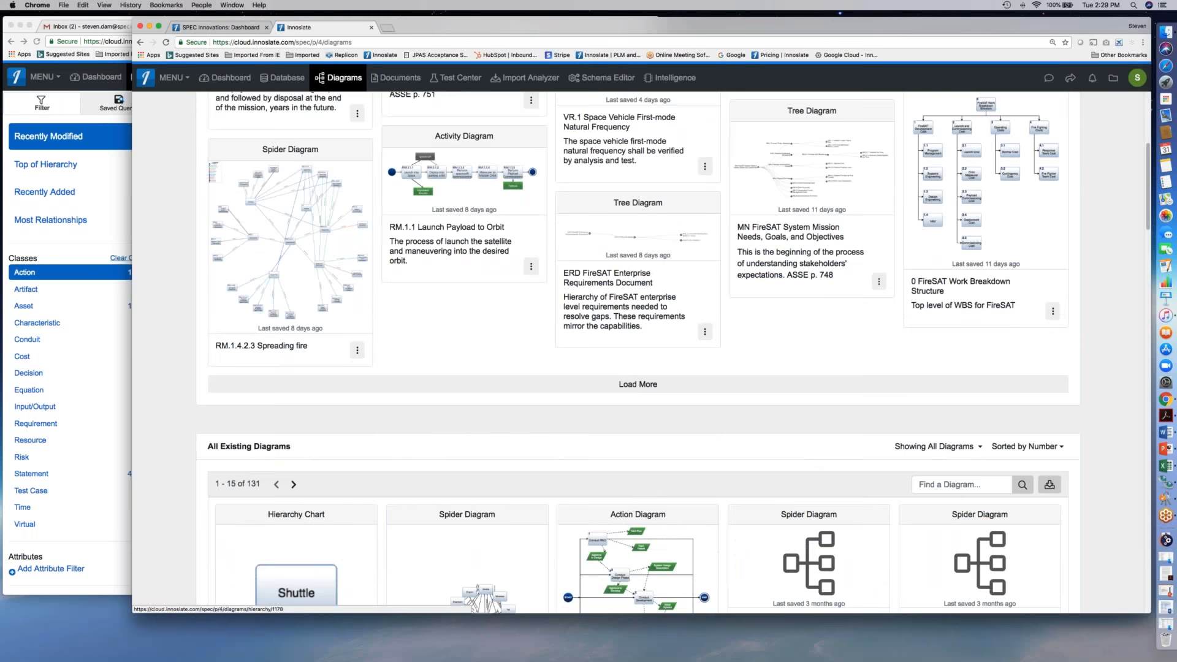
pyautogui.scroll(-5, 638, 353)
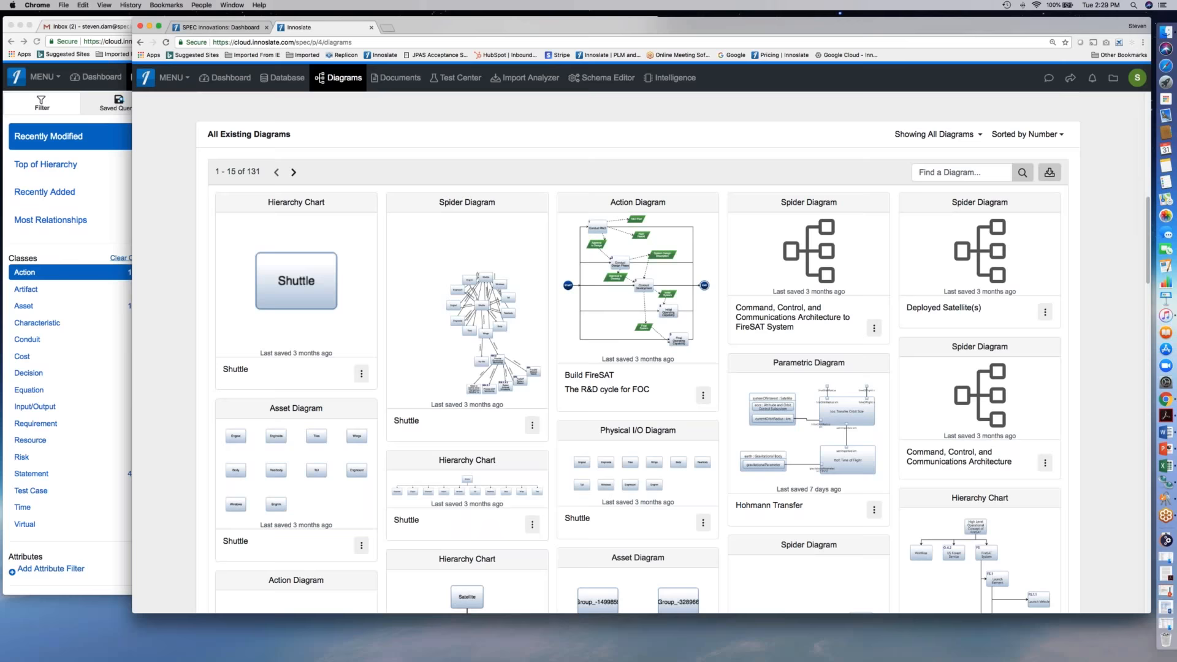
pyautogui.scroll(1, 644, 156)
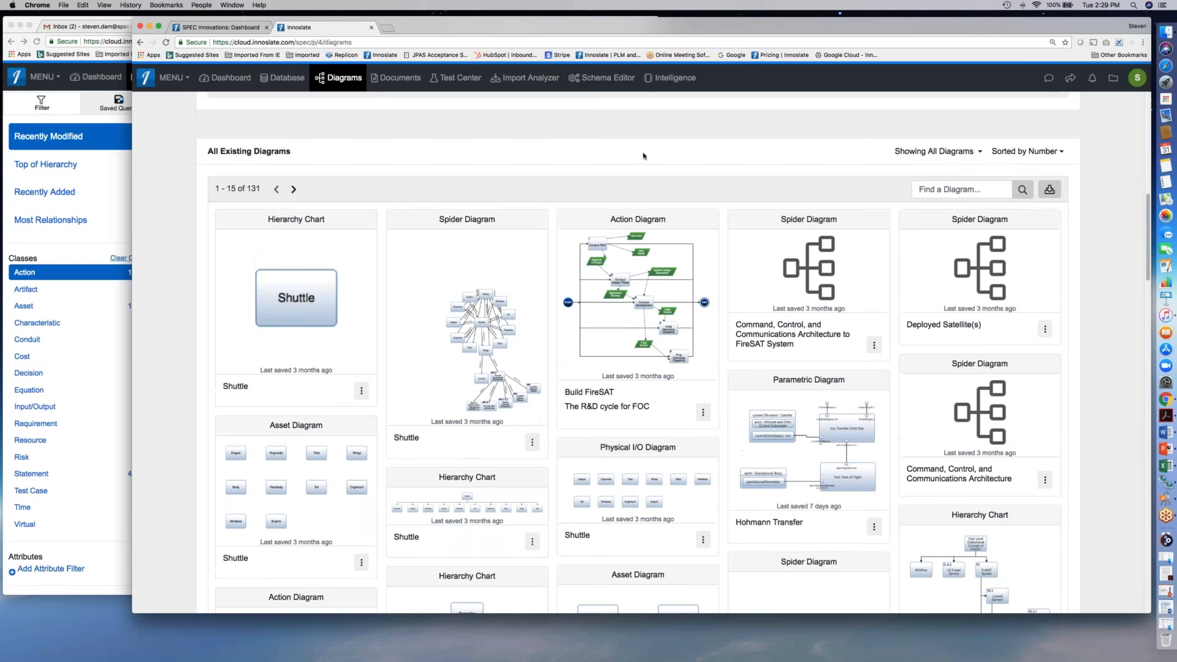
pyautogui.scroll(5, 644, 156)
pyautogui.scroll(5, 644, 155)
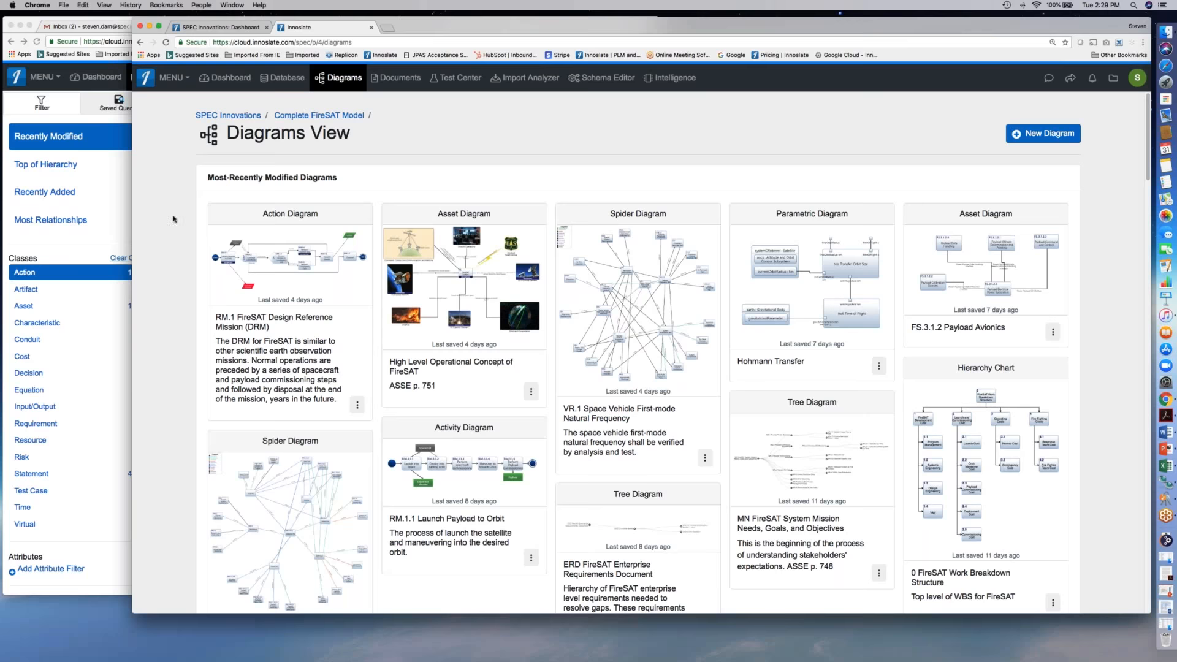
# - Switch to the window with the Action list and open the Schema Editor's class list for the Complete FireSAT Model
pyautogui.click(92, 308)
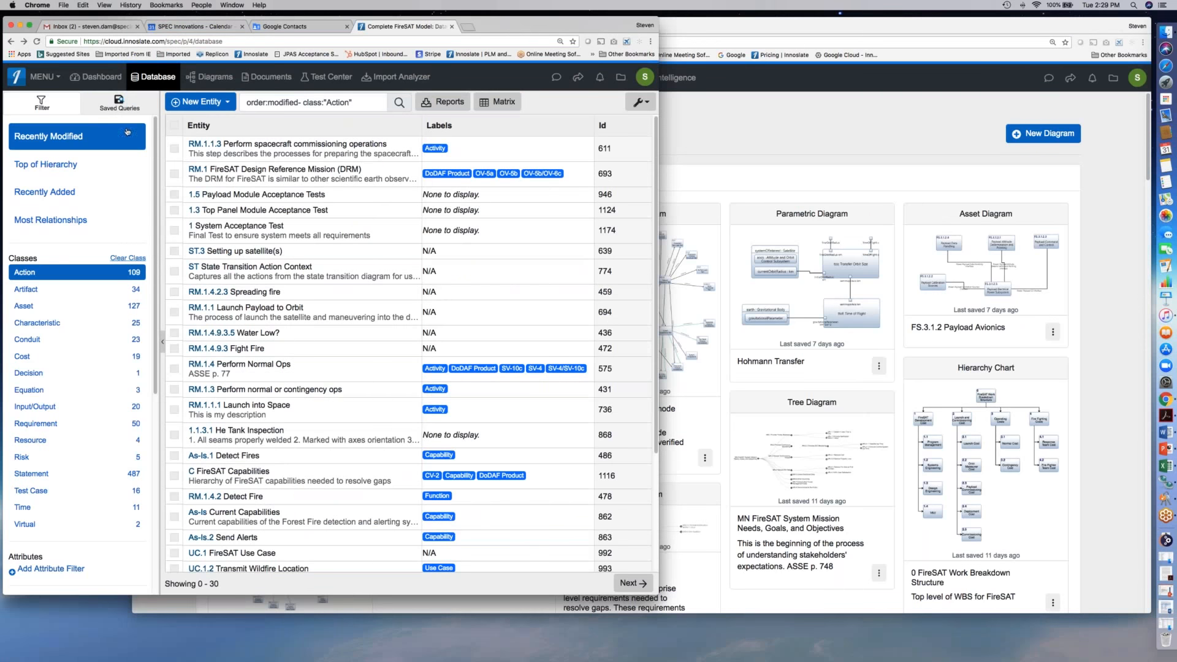
pyautogui.click(59, 78)
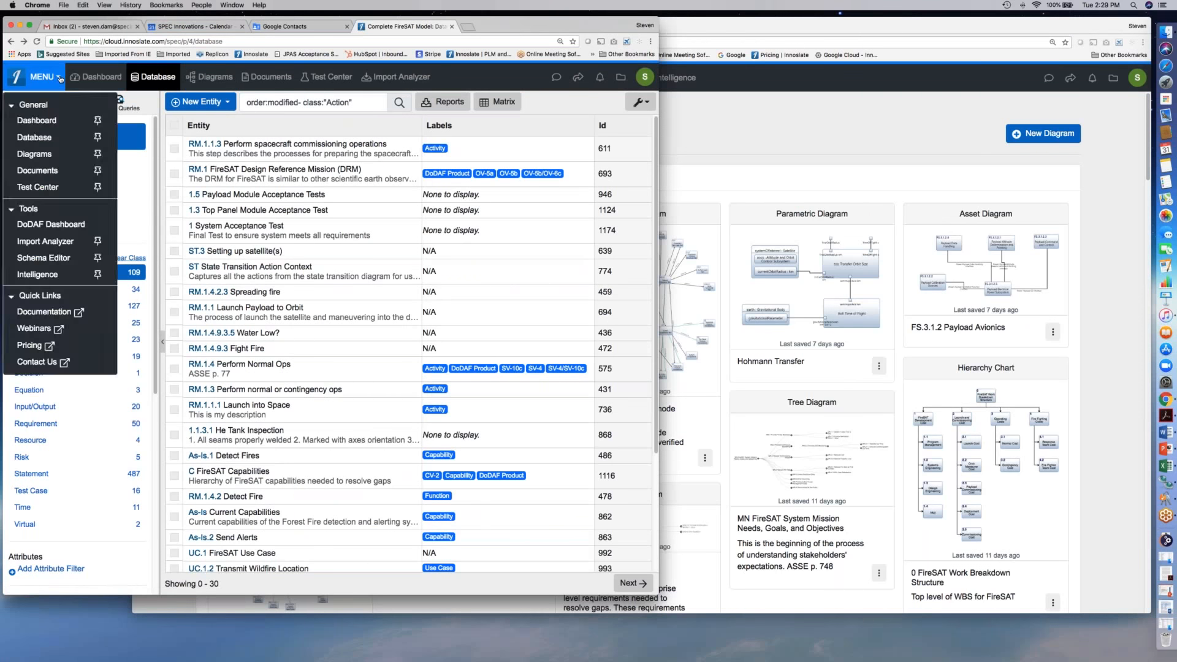
pyautogui.click(74, 257)
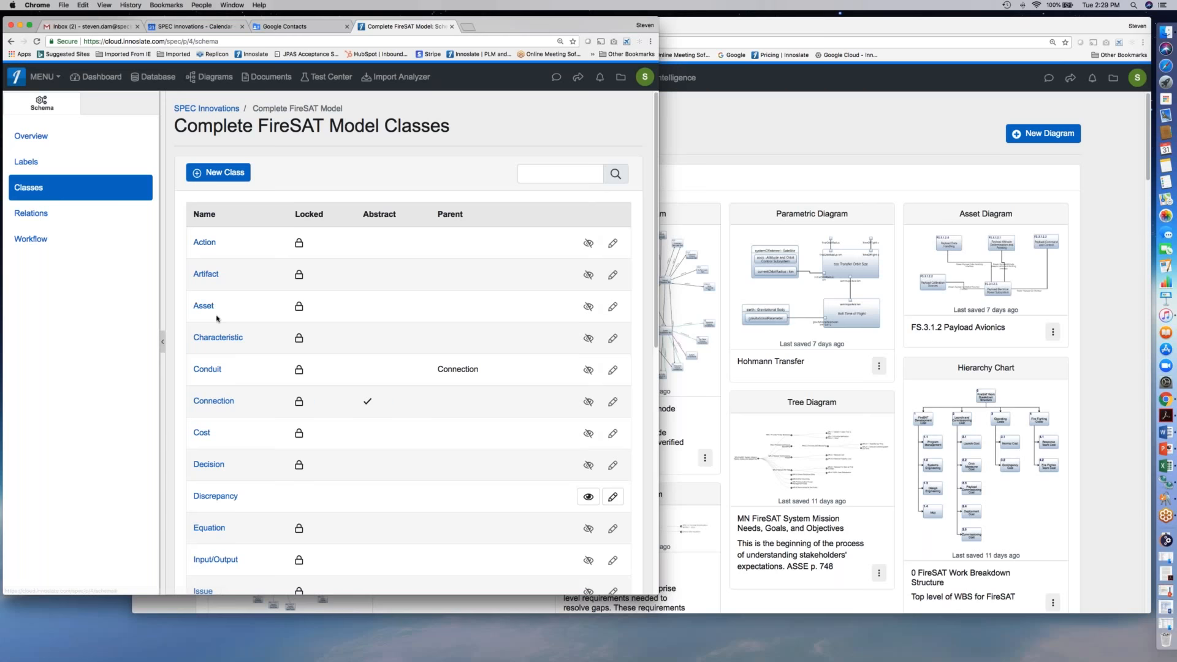
# - Return to the window with the Diagrams view and examine the recent and existing diagrams of the Complete FireSAT Model
pyautogui.click(768, 117)
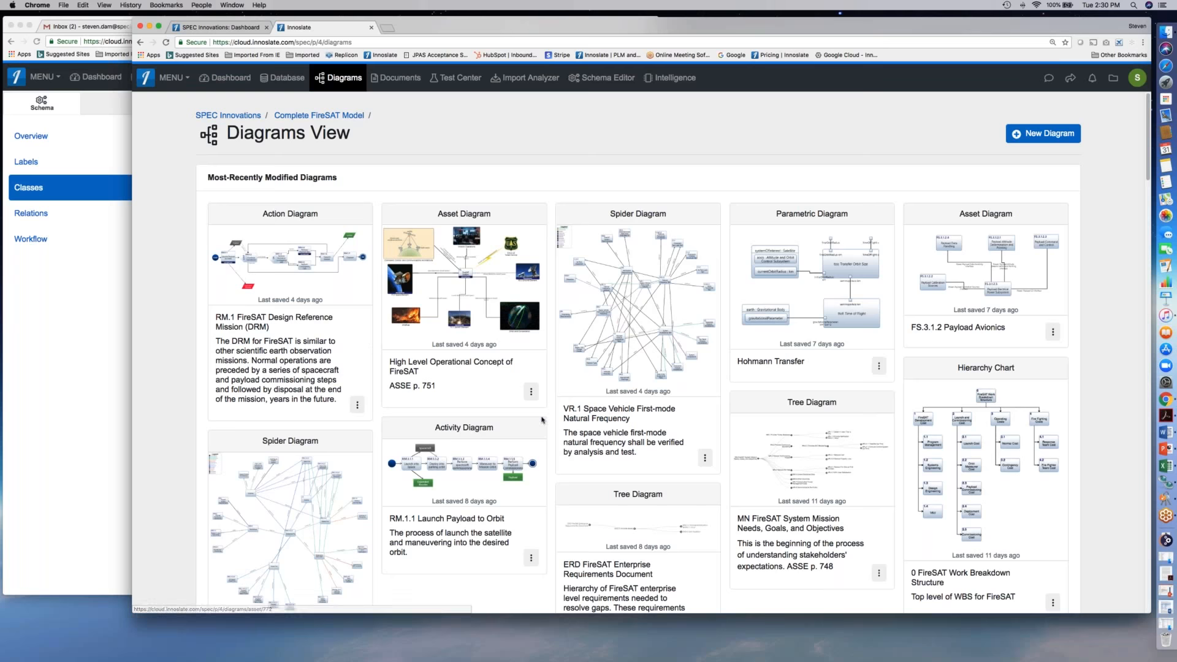
pyautogui.scroll(-1, 1108, 478)
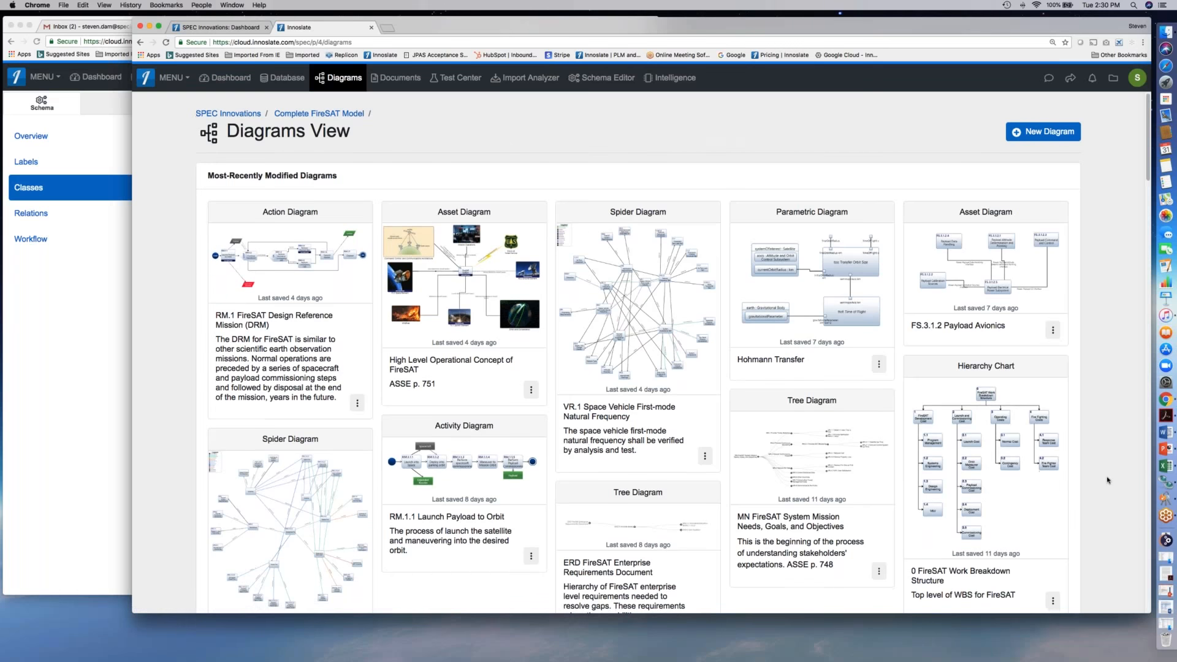
pyautogui.scroll(-15, 1108, 480)
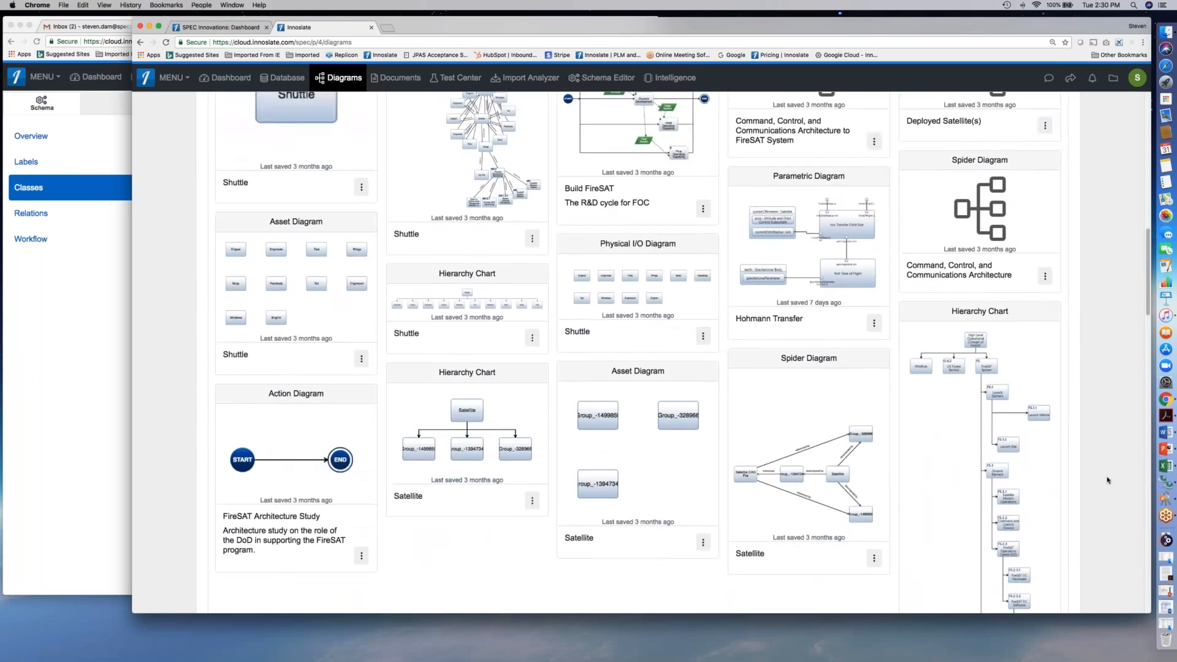
pyautogui.scroll(-5, 1108, 480)
pyautogui.scroll(-5, 1108, 480)
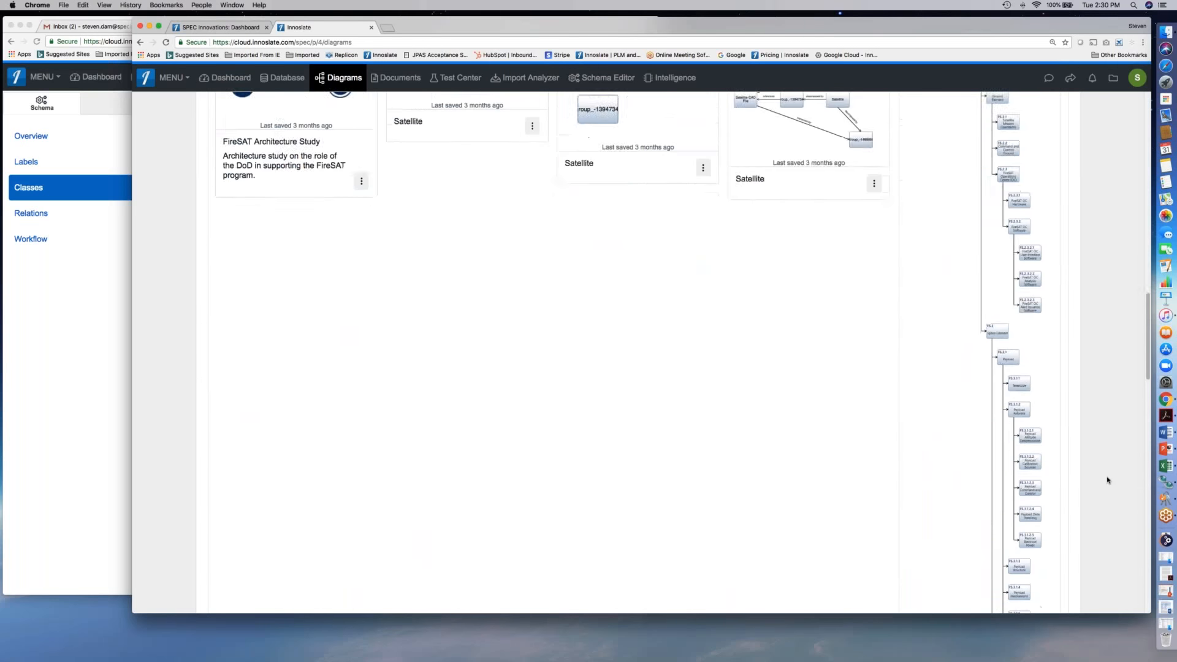
pyautogui.scroll(10, 1109, 480)
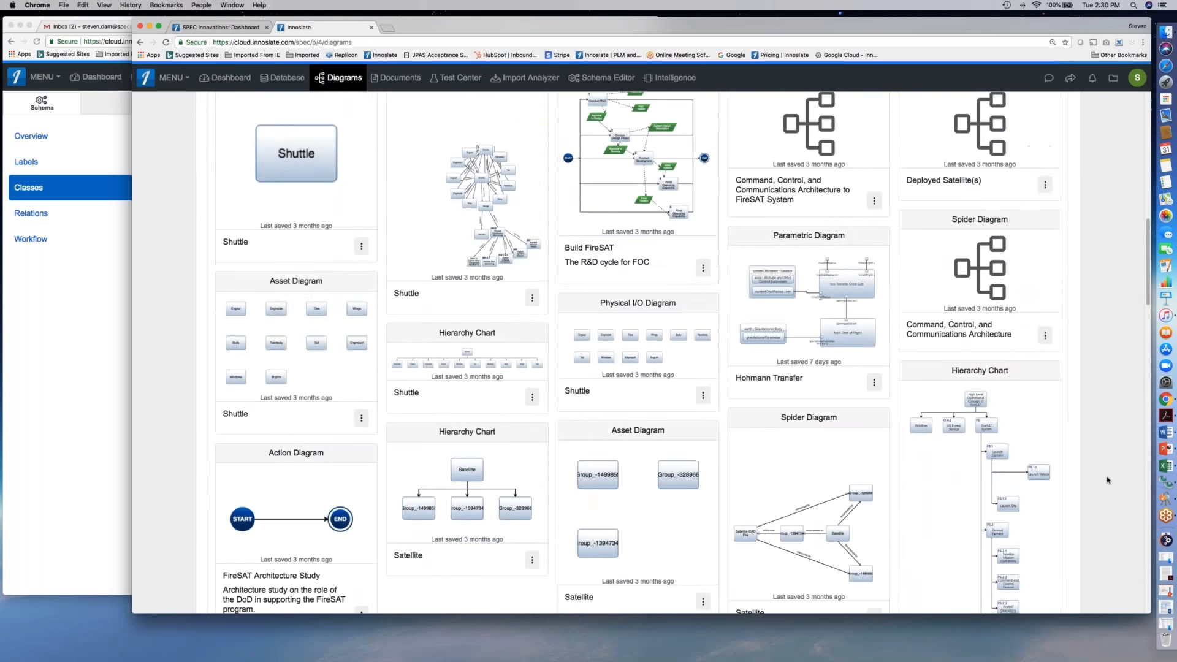
pyautogui.scroll(10, 1108, 480)
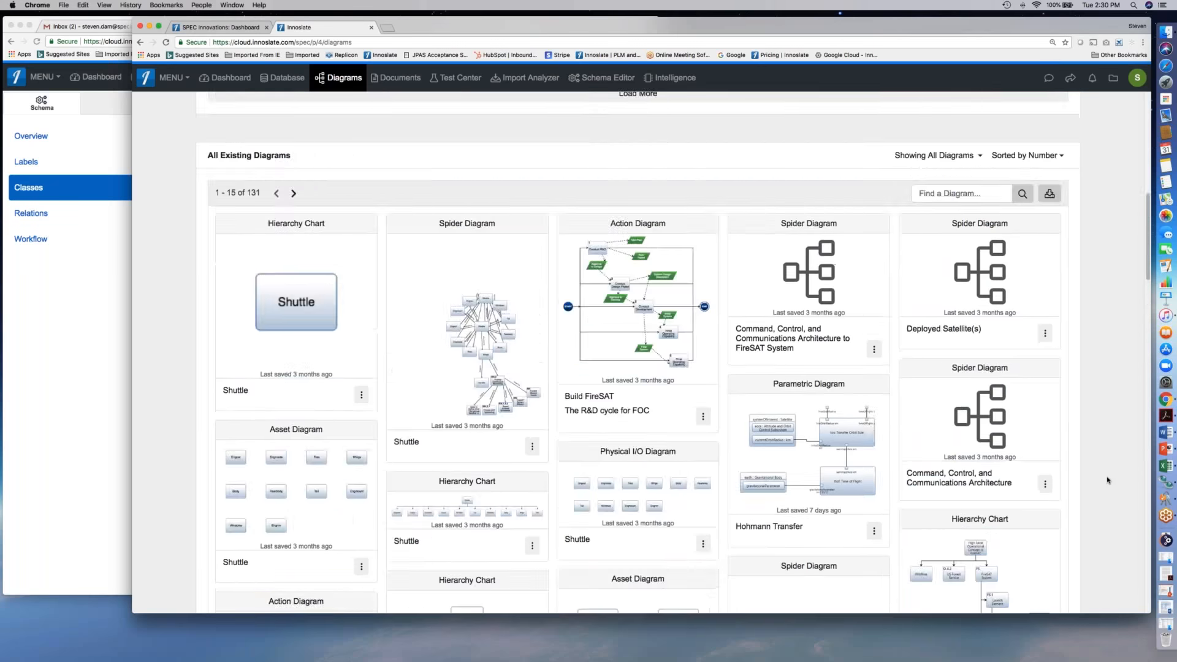
pyautogui.scroll(6, 1108, 480)
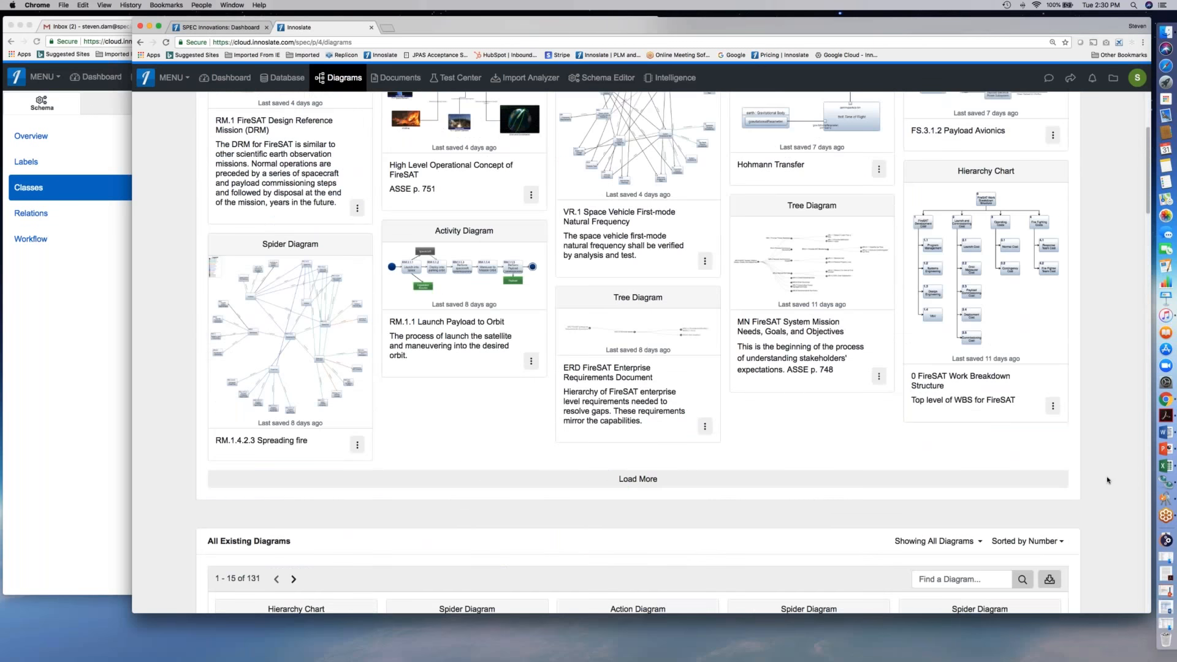
pyautogui.scroll(6, 1108, 480)
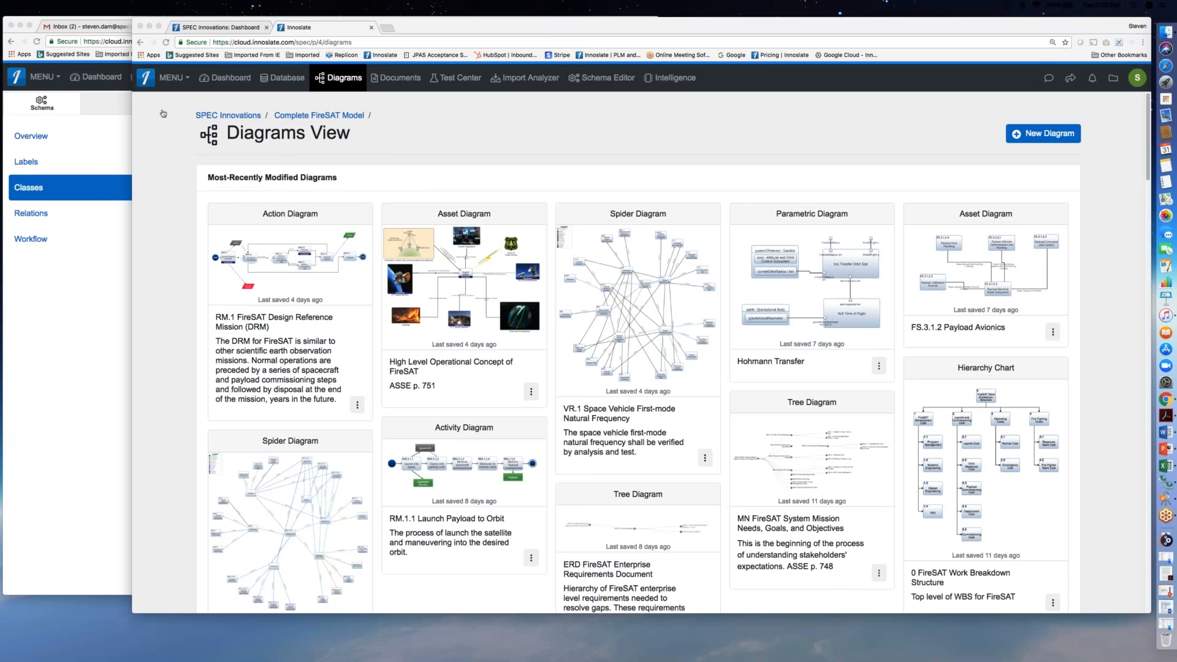
pyautogui.click(445, 142)
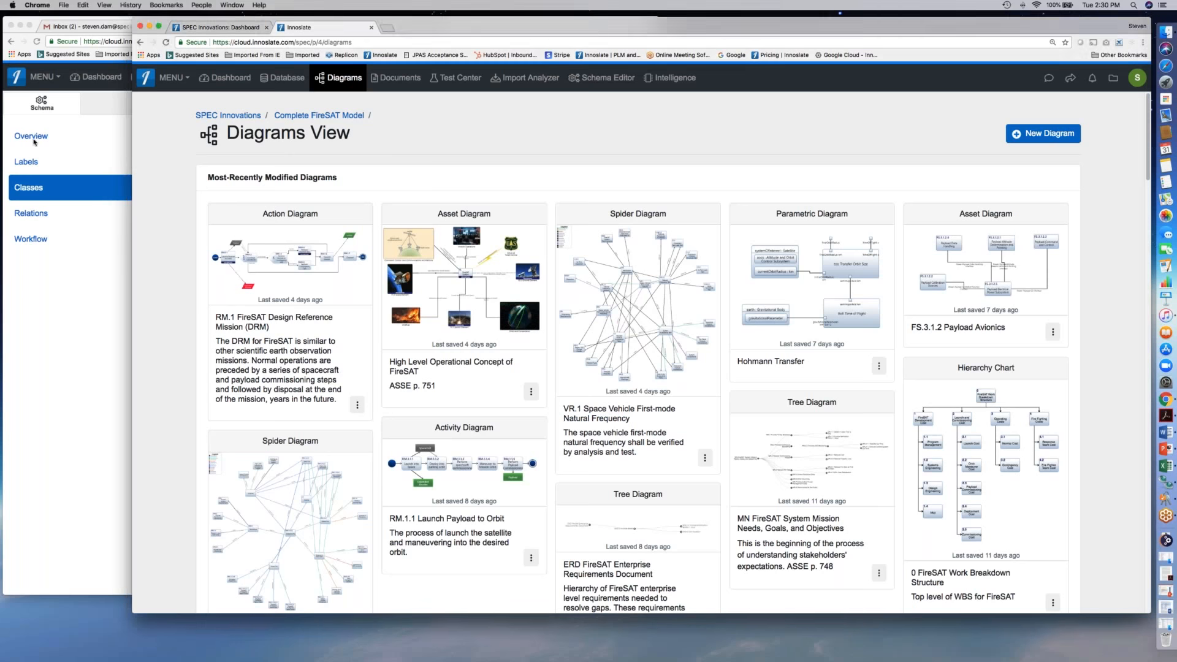